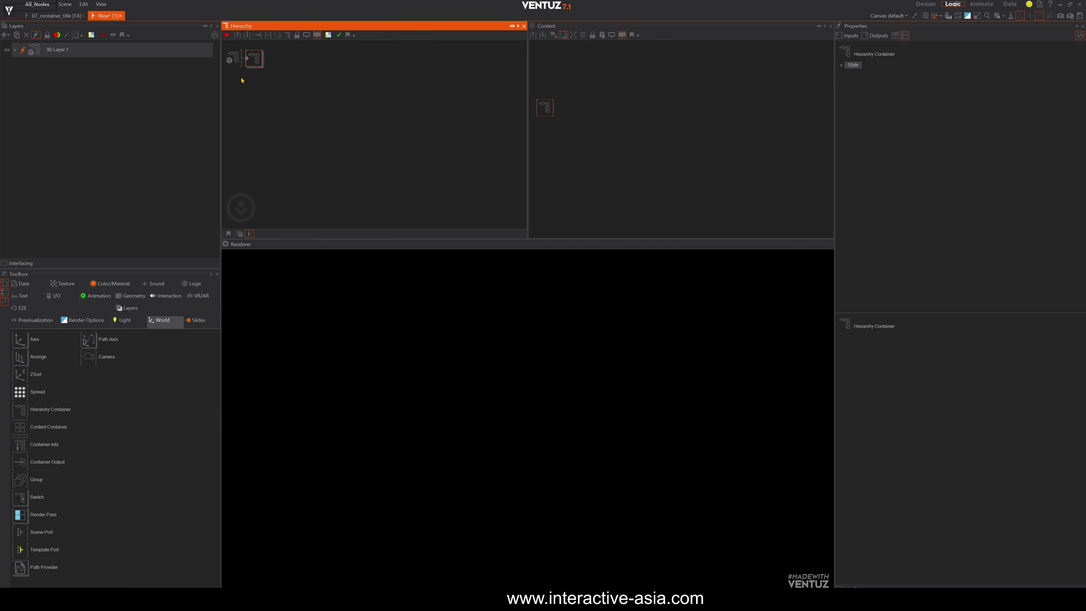
# Examine the Hierarchy Container's interior and its State properties, returning to the 3D layer's top level
pyautogui.doubleClick(248, 60)
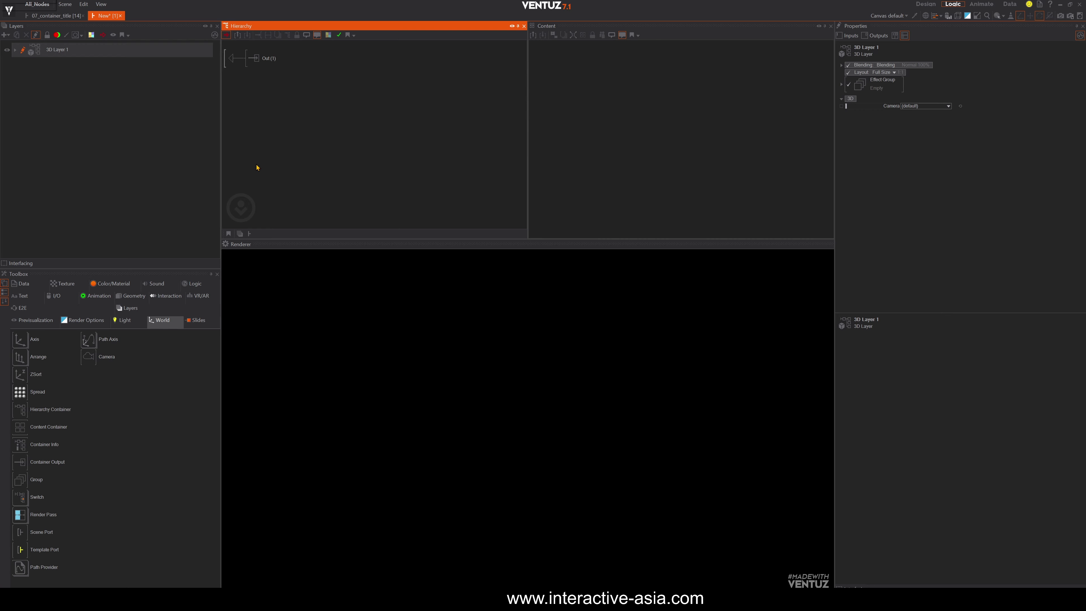
pyautogui.doubleClick(230, 61)
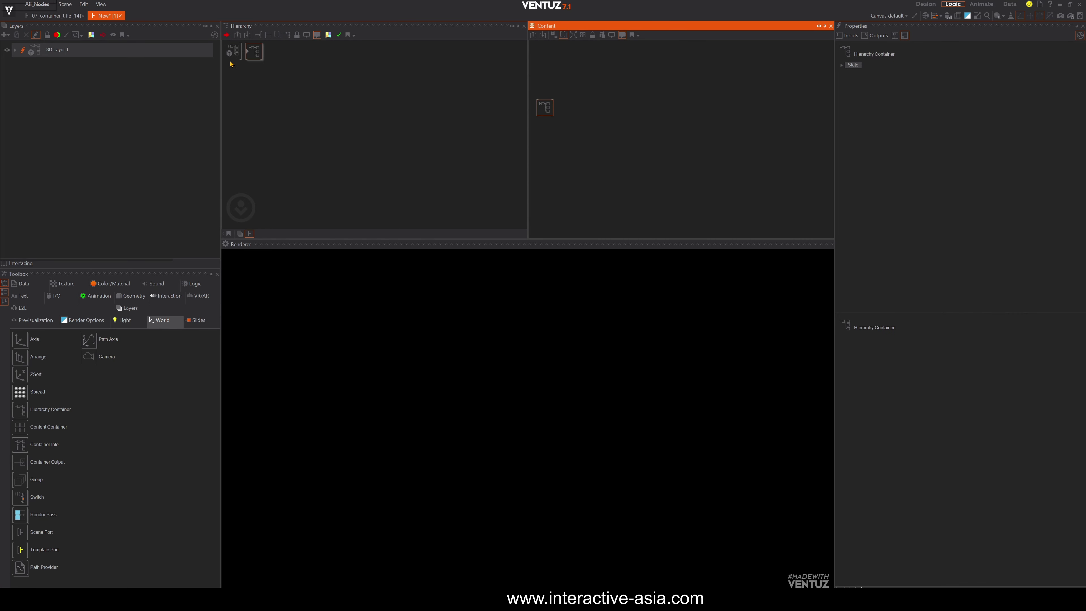
pyautogui.click(252, 55)
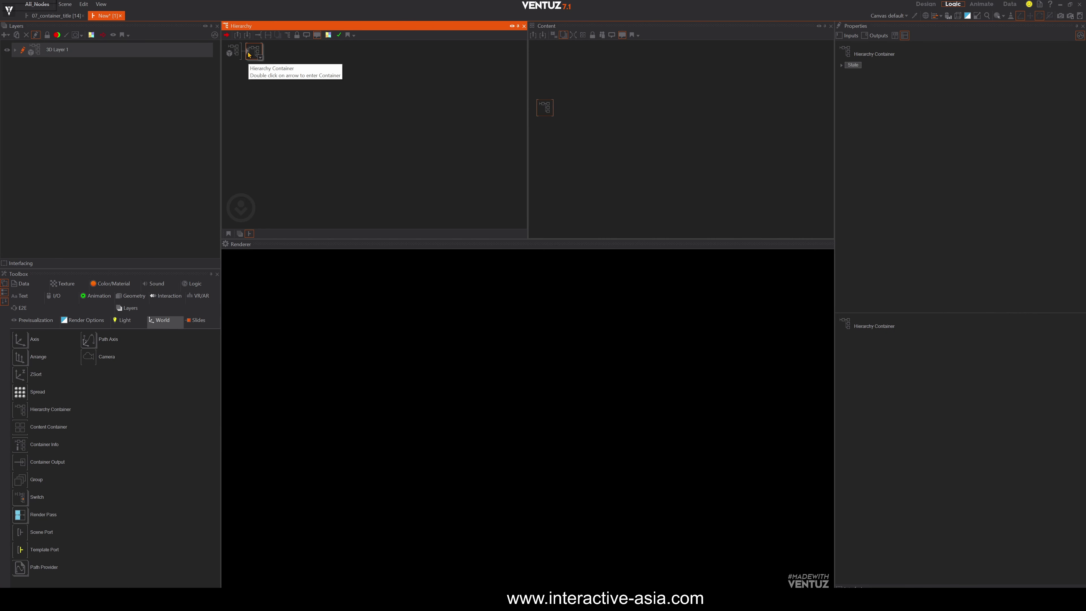
pyautogui.doubleClick(249, 54)
pyautogui.doubleClick(249, 54)
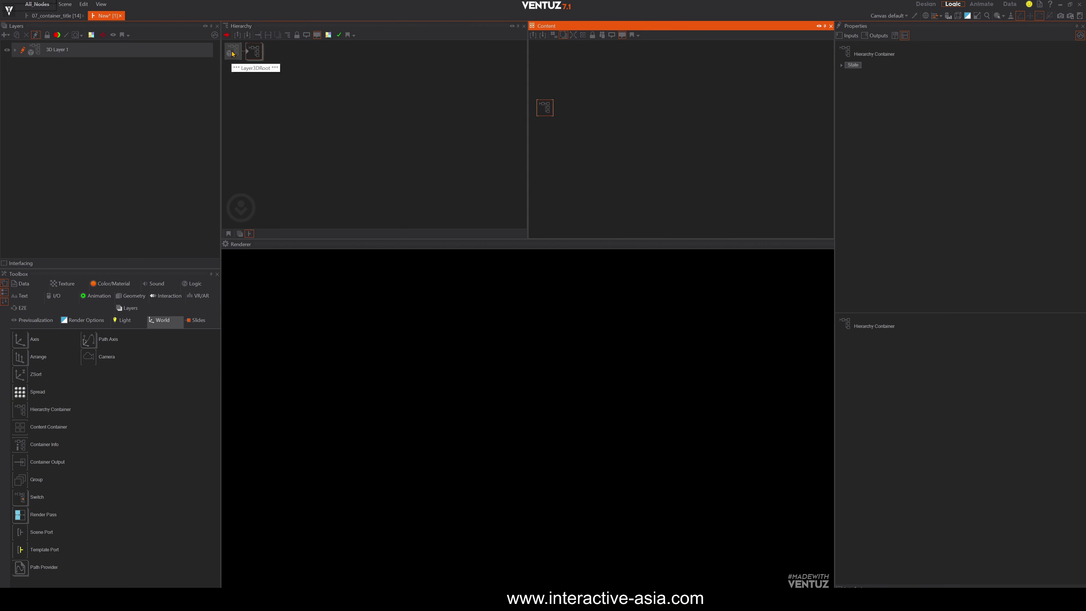
pyautogui.click(251, 55)
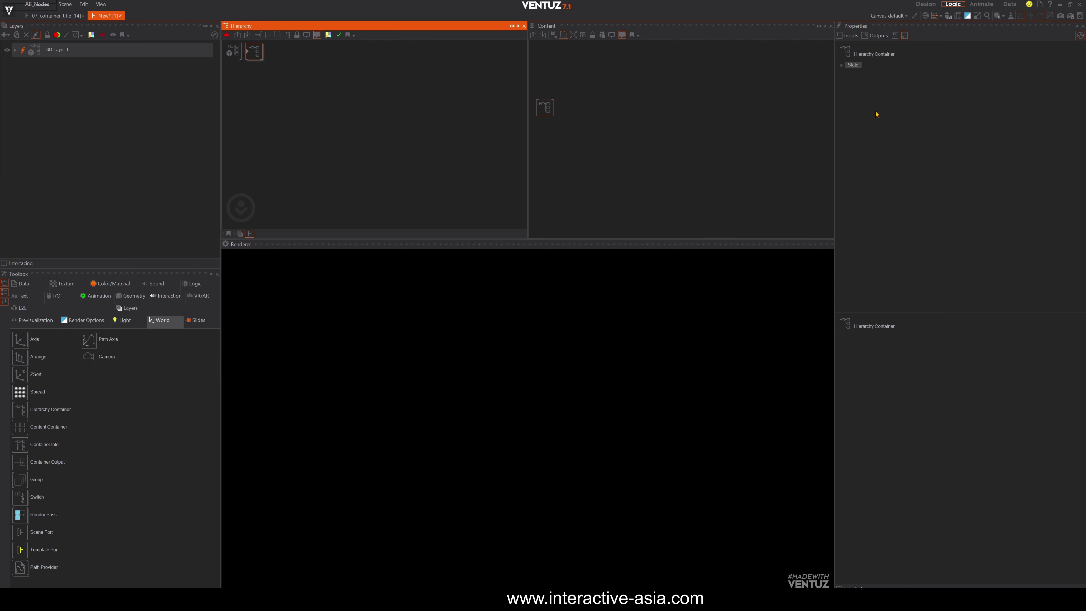
pyautogui.click(842, 65)
pyautogui.click(925, 73)
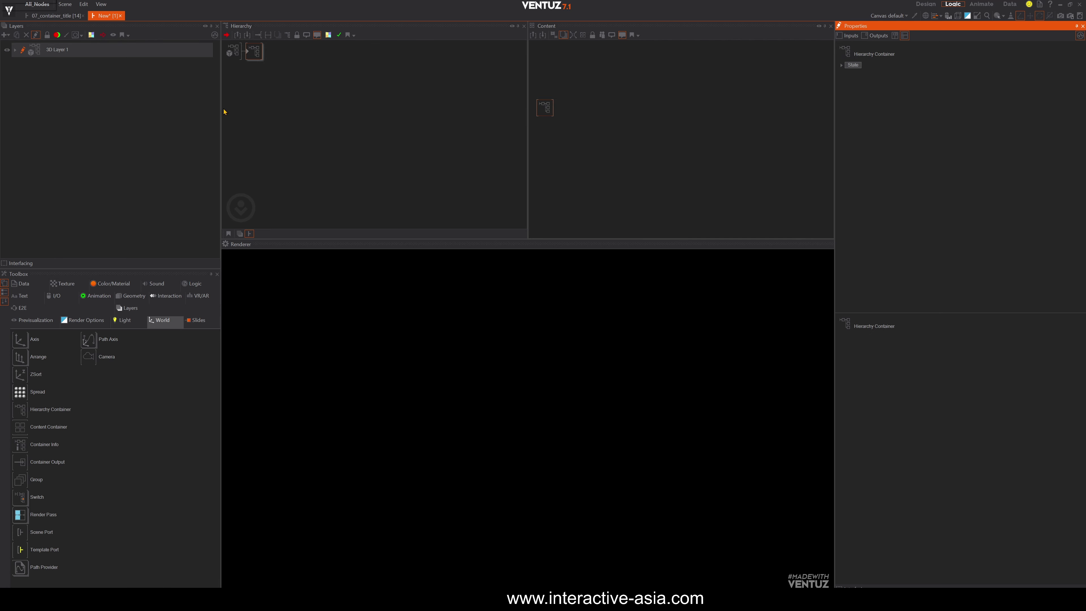
# Delete the Hierarchy Container from the hierarchy and add an Axis node under the 3D layer root
pyautogui.click(256, 54)
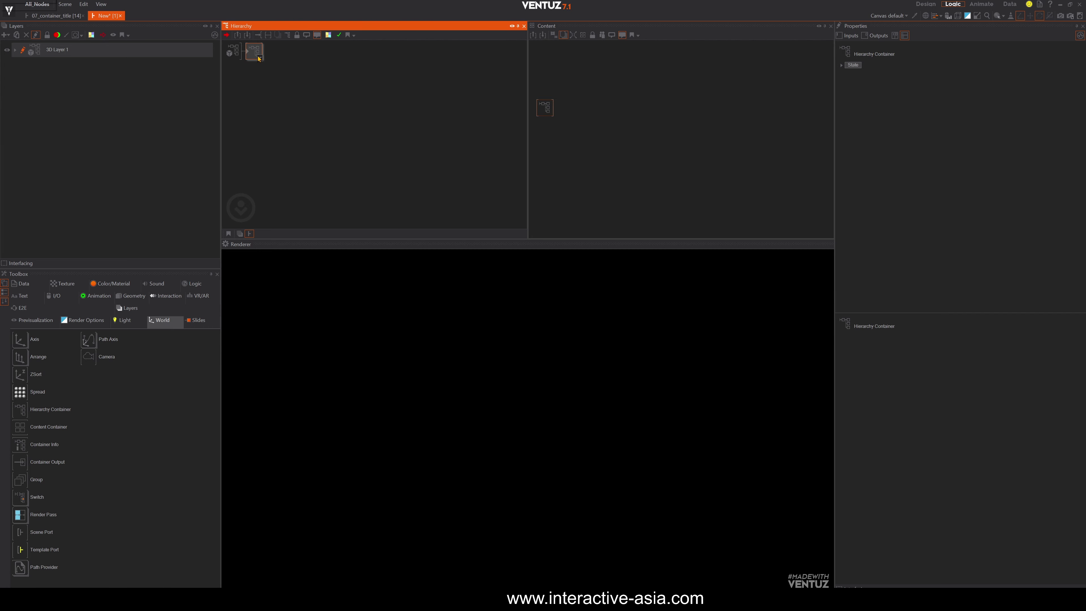
pyautogui.press('Delete')
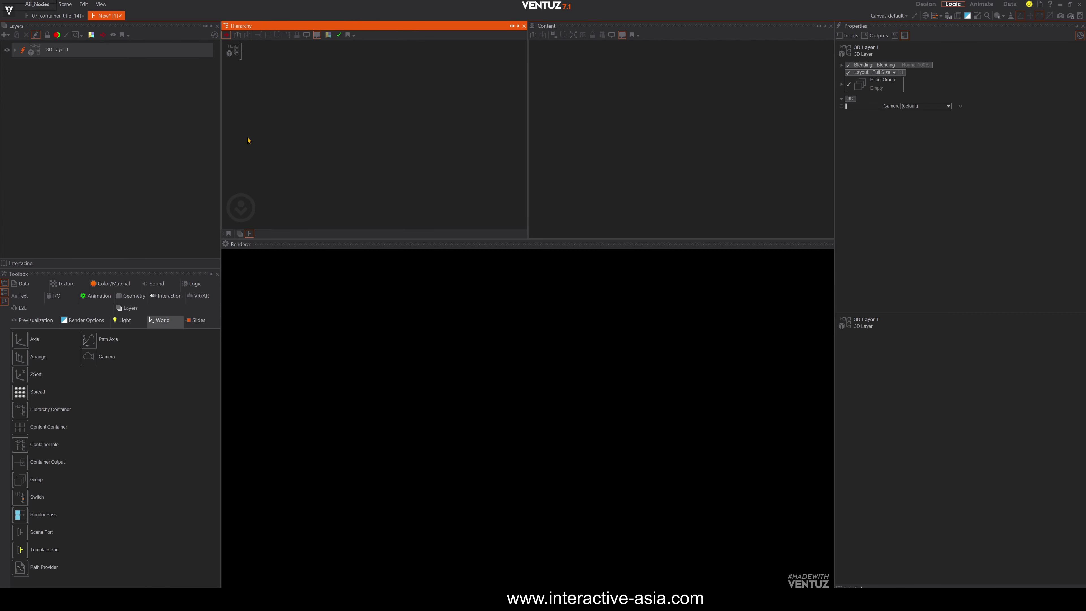
pyautogui.moveTo(26, 339); pyautogui.dragTo(253, 53)
# Add a Rounded Rectangle under the Axis with SizeX 8.9, SizeY 3 and RoundedSize 0.41
pyautogui.doubleClick(293, 94)
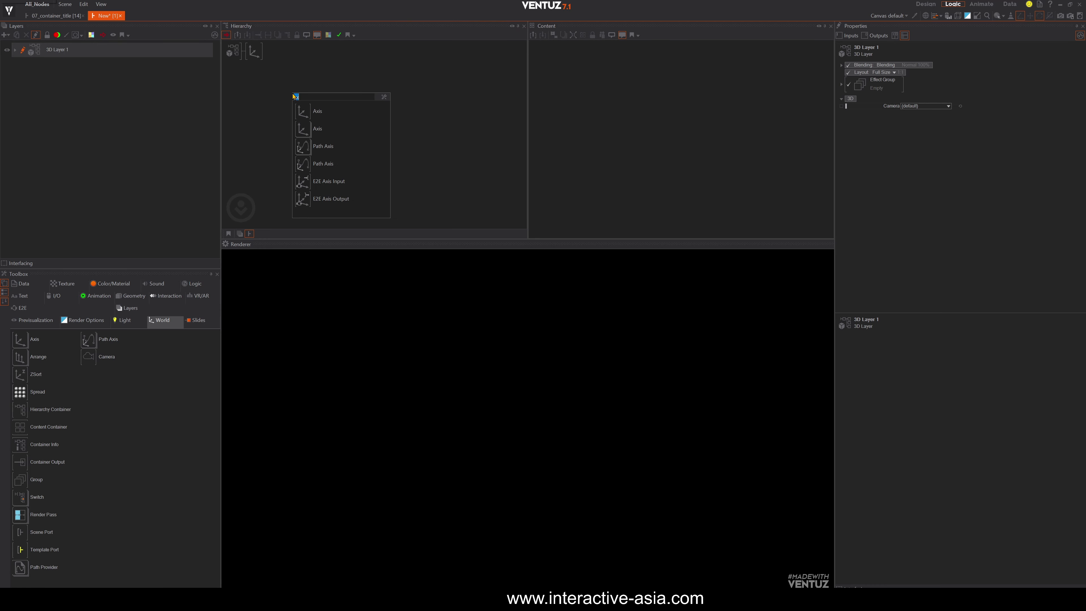
pyautogui.write('rounde')
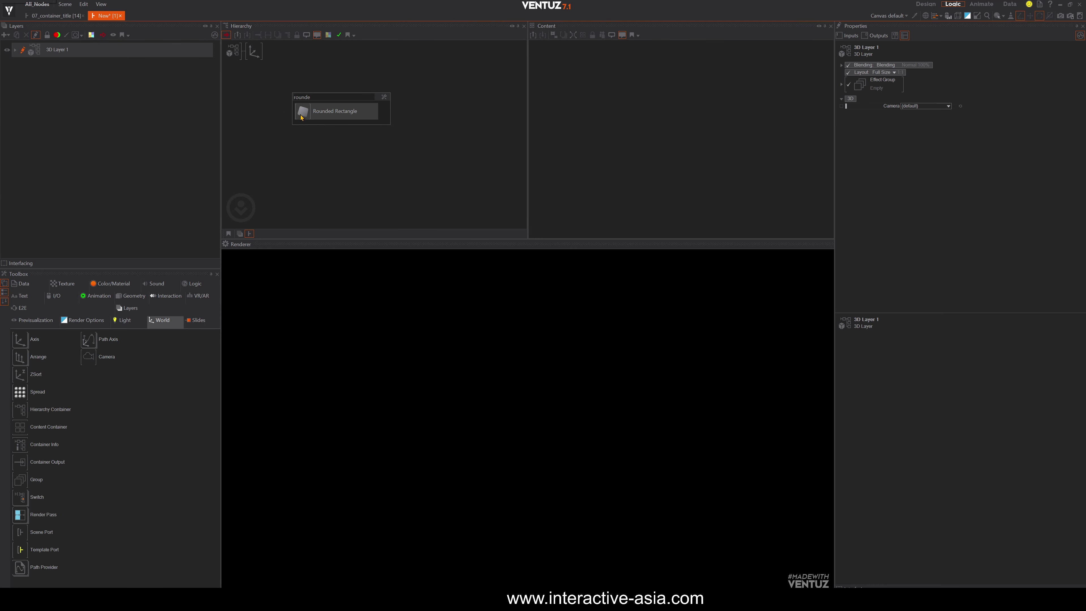
pyautogui.press('Return')
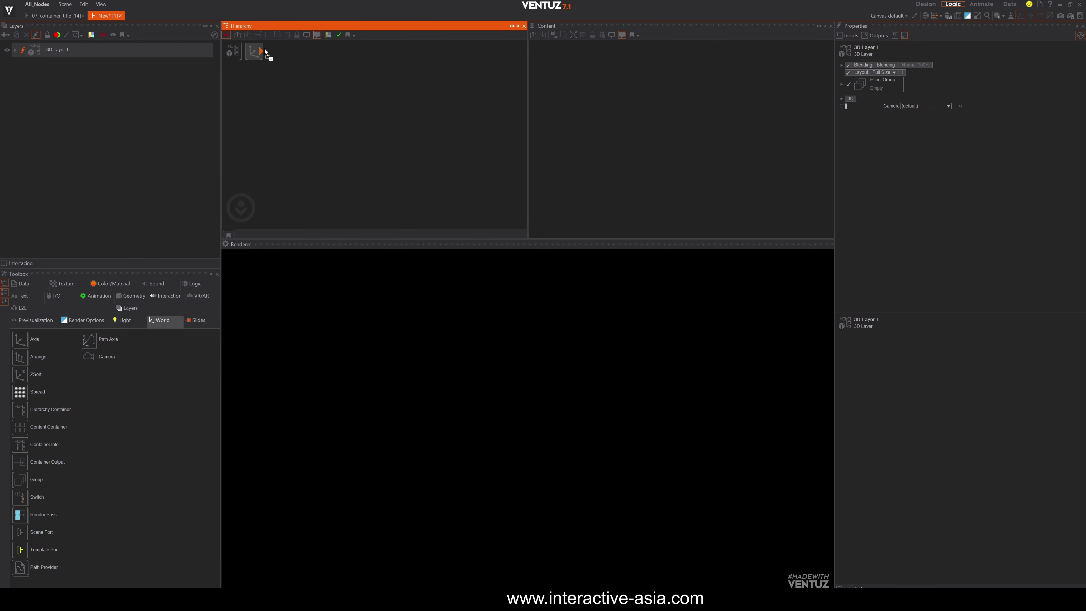
pyautogui.click(293, 51)
pyautogui.moveTo(941, 84)
pyautogui.mouseDown()
pyautogui.moveTo(956, 86)
pyautogui.moveTo(938, 91)
pyautogui.mouseUp()
pyautogui.moveTo(935, 141); pyautogui.dragTo(932, 150)
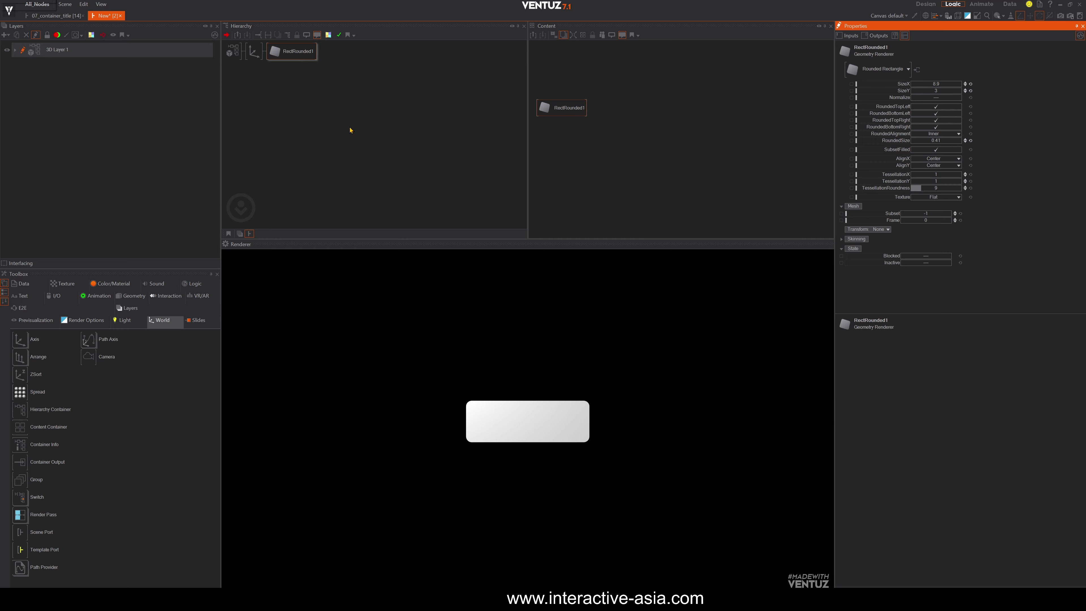
# Insert a Touch Button node between the Axis and the rounded rectangle in the hierarchy
pyautogui.doubleClick(343, 130)
pyautogui.write('touch')
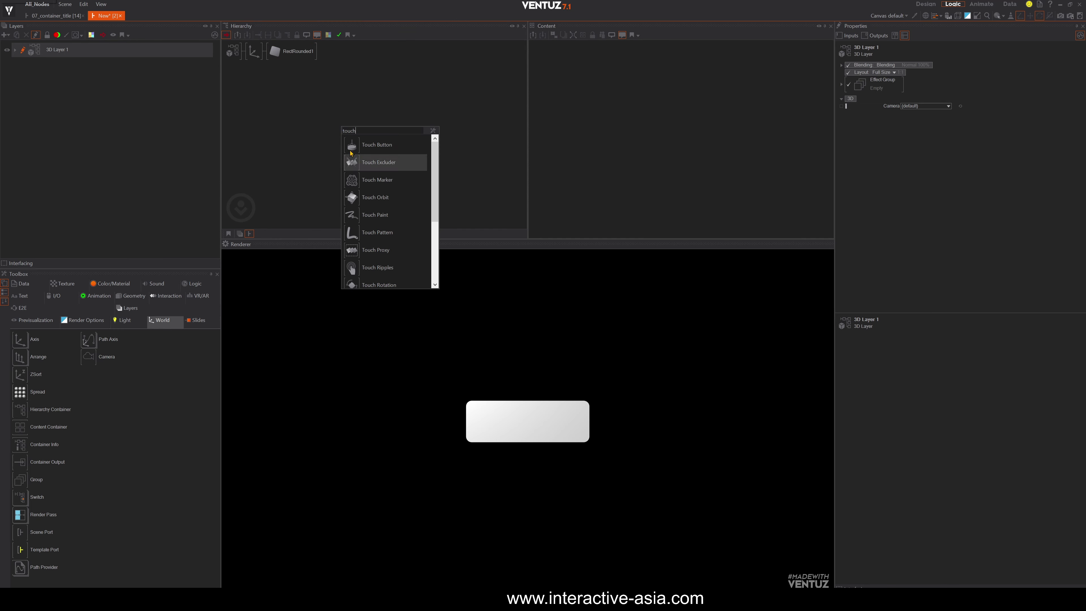
pyautogui.moveTo(367, 146); pyautogui.dragTo(316, 89)
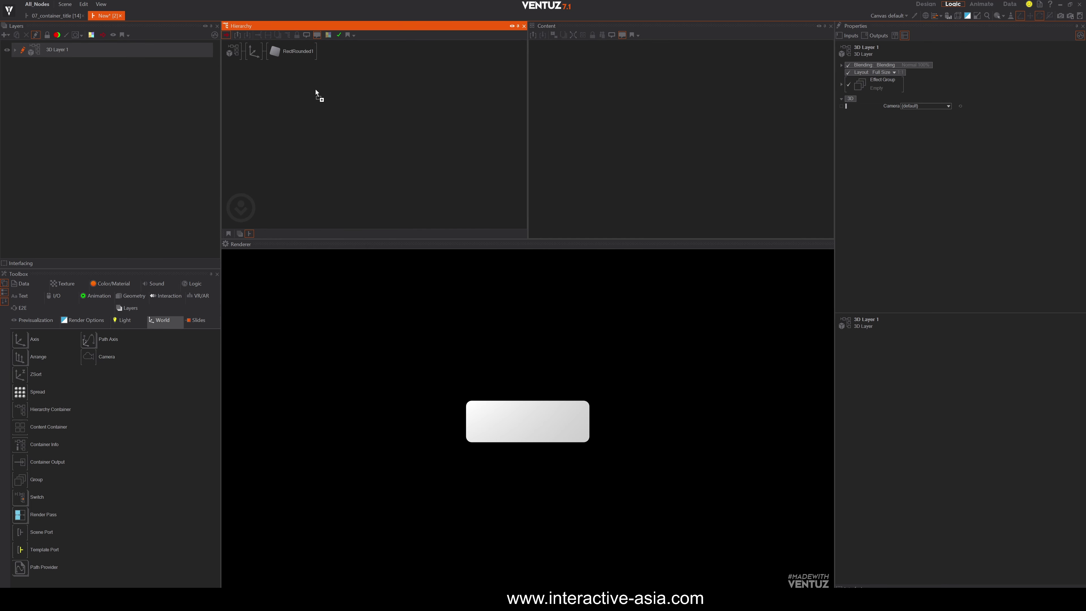
pyautogui.moveTo(271, 51); pyautogui.dragTo(269, 51)
pyautogui.doubleClick(278, 104)
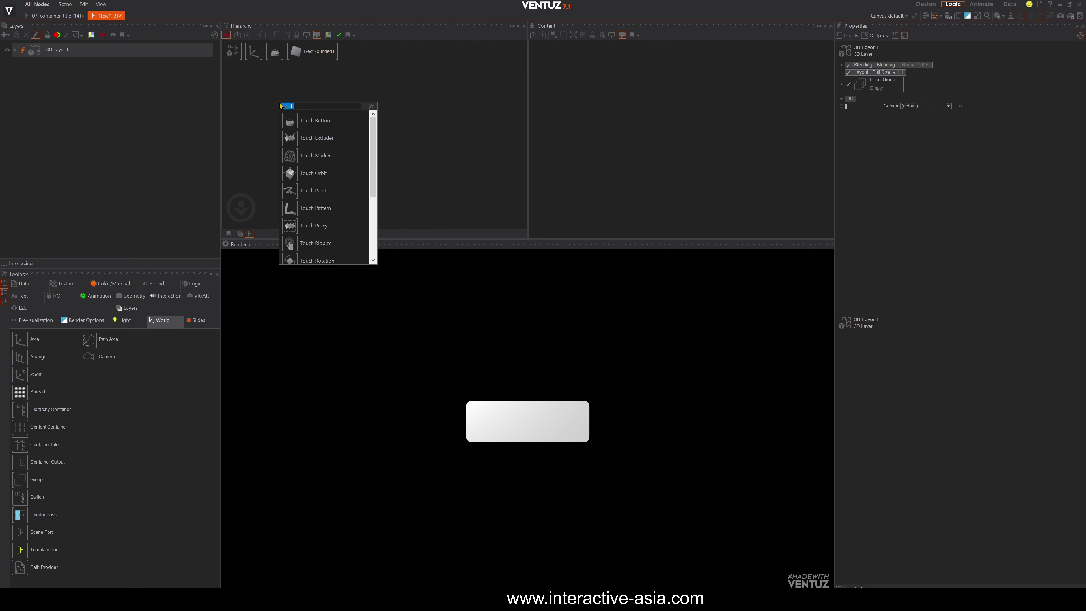
pyautogui.write('axi')
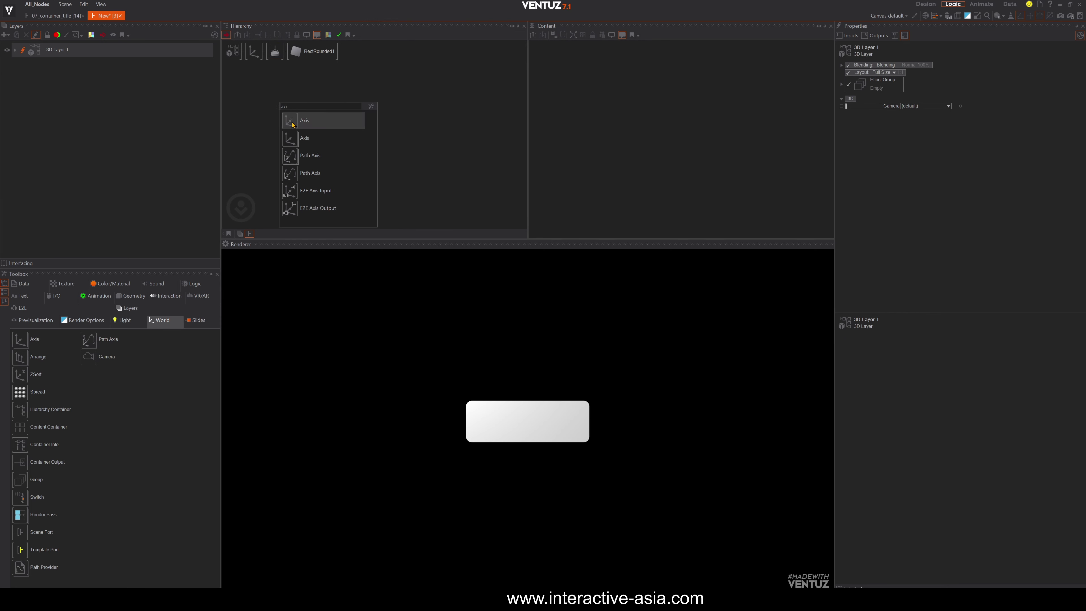
pyautogui.click(250, 112)
# Try scaling the rectangle through the Axis's overall ScalingFactor and reset the factor to its default
pyautogui.click(256, 54)
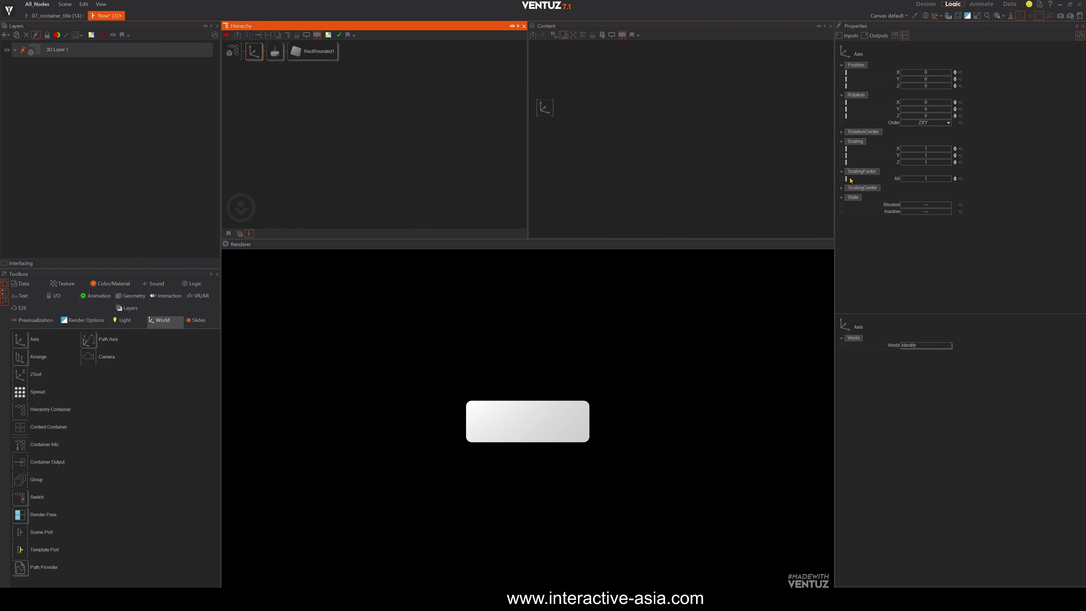
pyautogui.moveTo(929, 180); pyautogui.dragTo(900, 179)
pyautogui.click(960, 179)
# Add a Mover node beside the Axis in the content graph
pyautogui.click(255, 51)
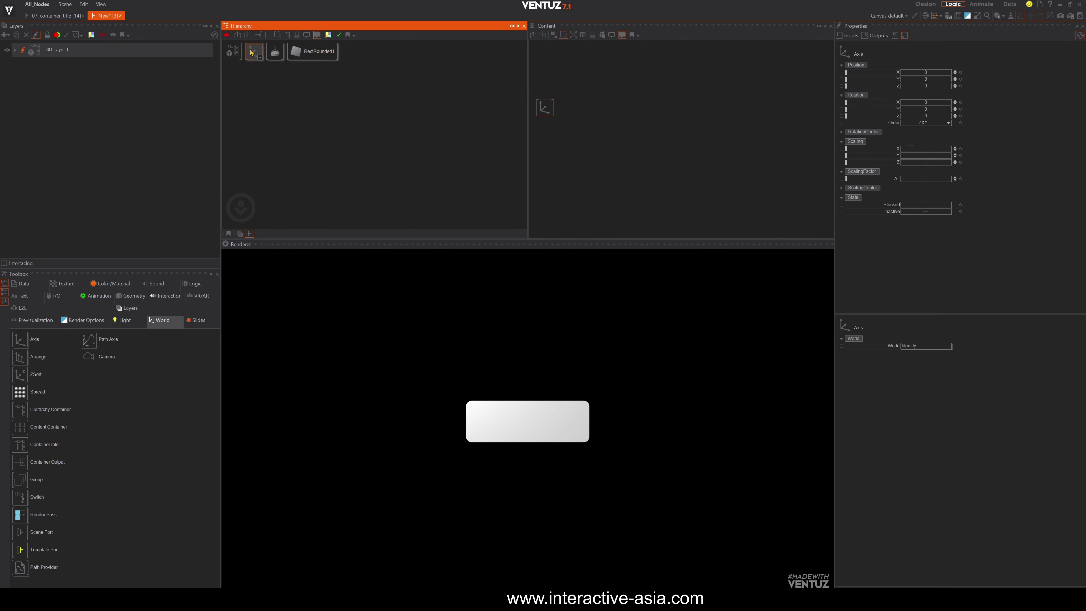
pyautogui.doubleClick(586, 162)
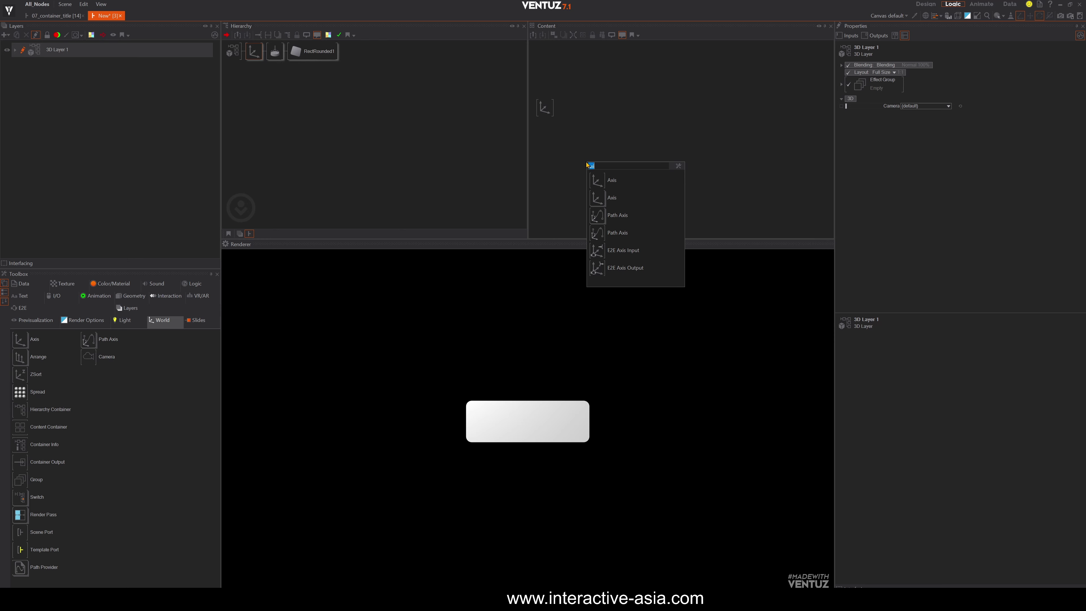
pyautogui.write('mover')
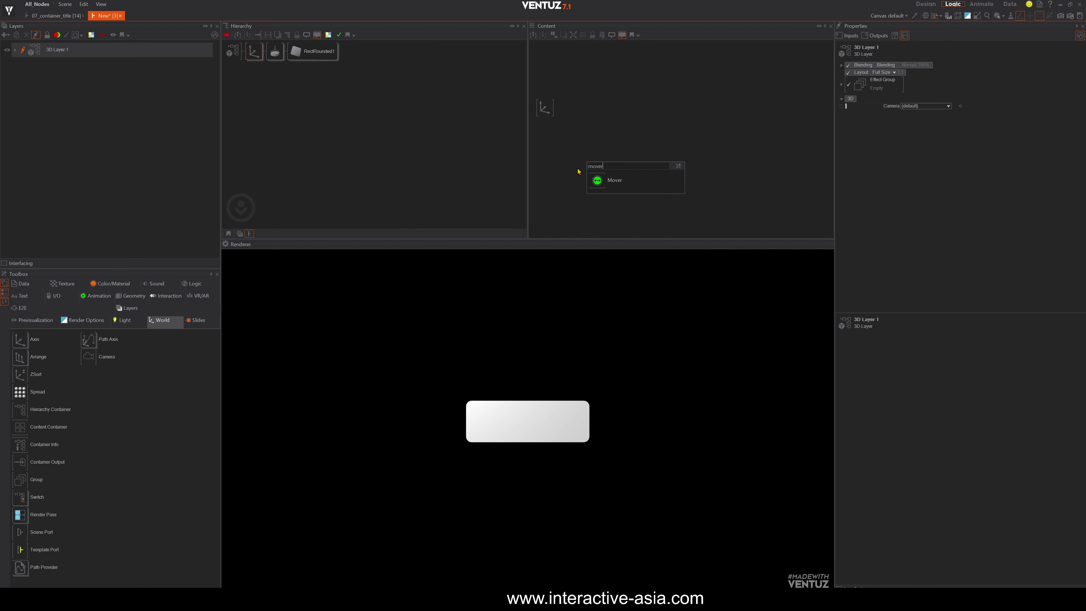
pyautogui.click(599, 179)
pyautogui.click(585, 110)
# Space the Mover further from the Axis and bind the Axis's overall ScalingFactor to the Mover's value
pyautogui.click(546, 112)
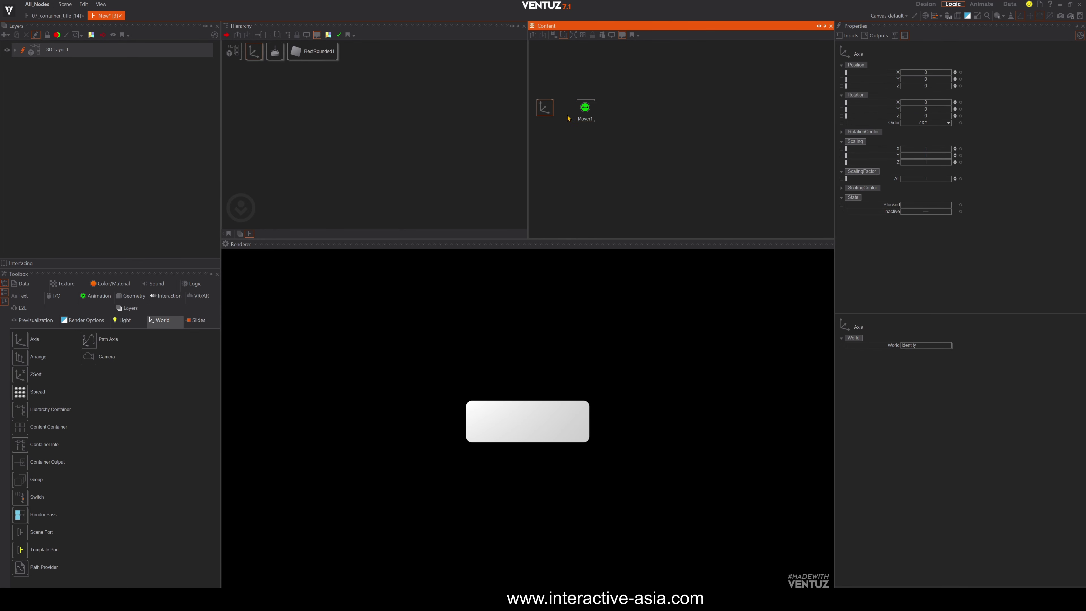
pyautogui.moveTo(587, 111); pyautogui.dragTo(601, 111)
pyautogui.click(549, 111)
pyautogui.moveTo(881, 179); pyautogui.dragTo(601, 112)
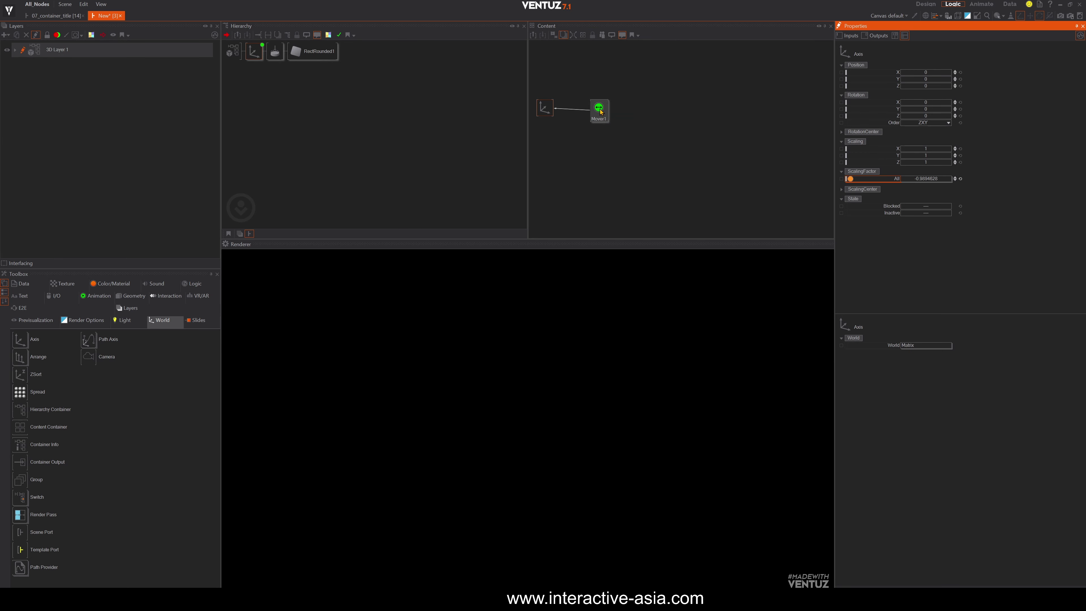
# Set the Mover's minimum range value to 0.9 and its mode to OneShot
pyautogui.click(603, 112)
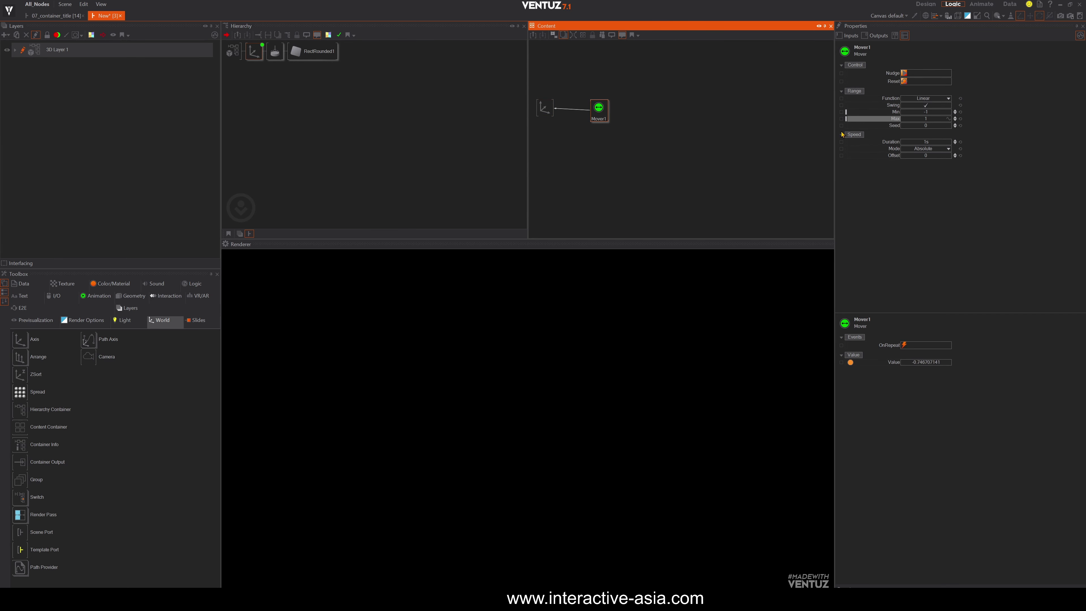
pyautogui.click(941, 111)
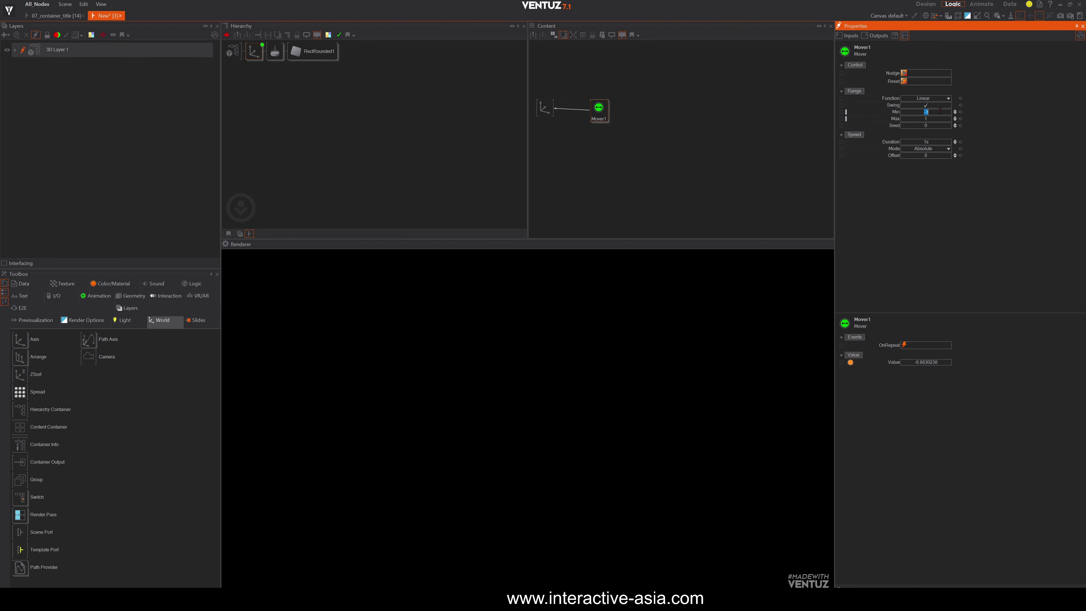
pyautogui.write('0.9')
pyautogui.press('Tab')
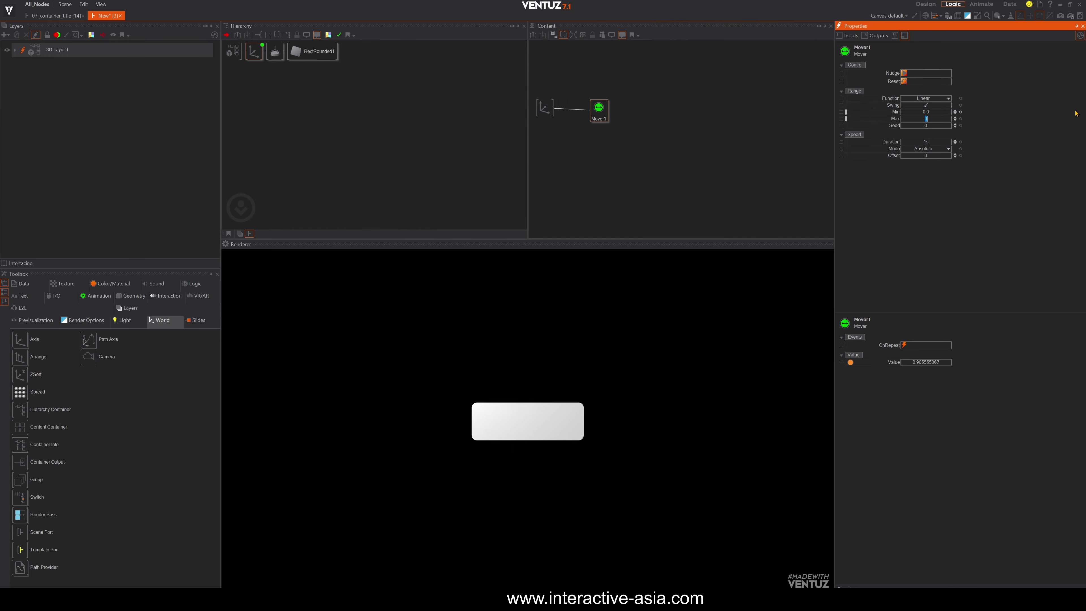
pyautogui.click(951, 149)
pyautogui.click(933, 179)
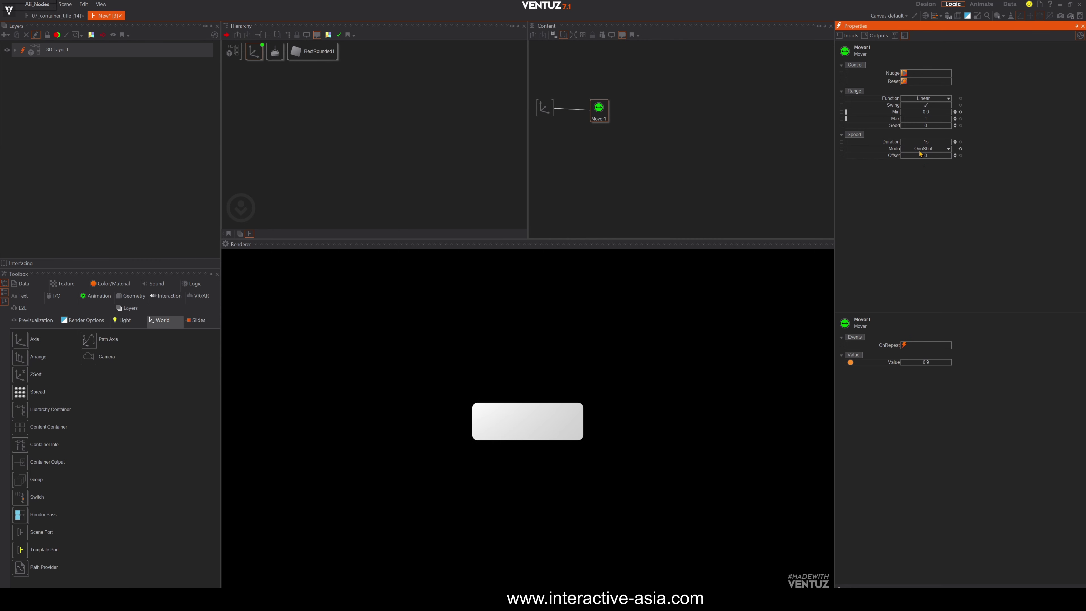
# Set the Mover's range to Min 1 and Max 0.9, and trigger Nudge to preview the scaling
pyautogui.click(925, 112)
pyautogui.click(939, 106)
pyautogui.click(906, 73)
pyautogui.click(929, 112)
pyautogui.write('1')
pyautogui.press('Tab')
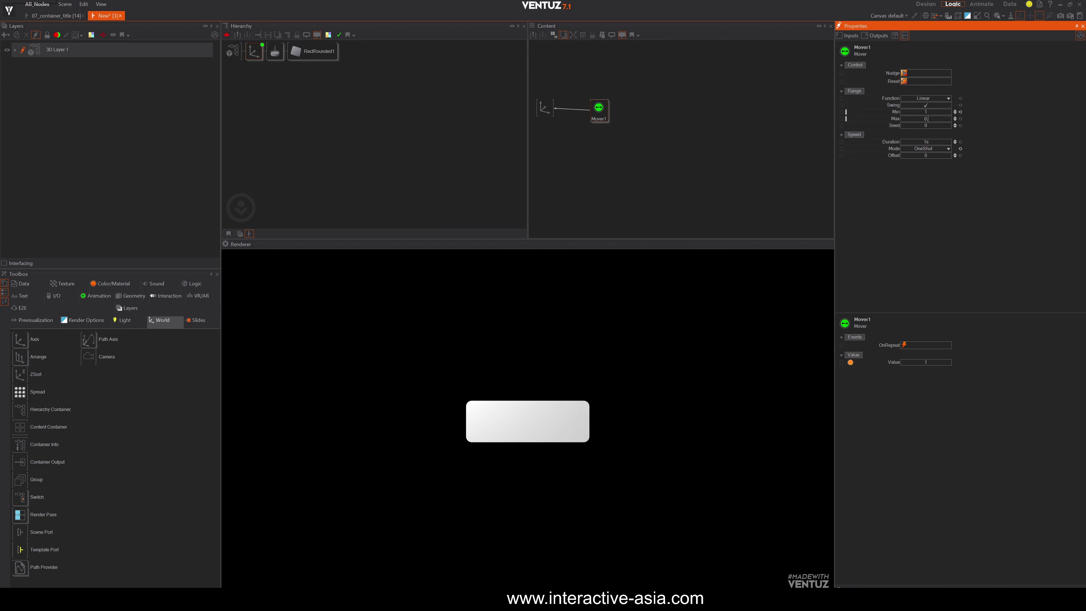
pyautogui.click(904, 74)
pyautogui.click(904, 73)
# Set the Mover's duration to 0.25 s and trigger Nudge to preview the press animation
pyautogui.click(937, 141)
pyautogui.write('0.25')
pyautogui.click(903, 73)
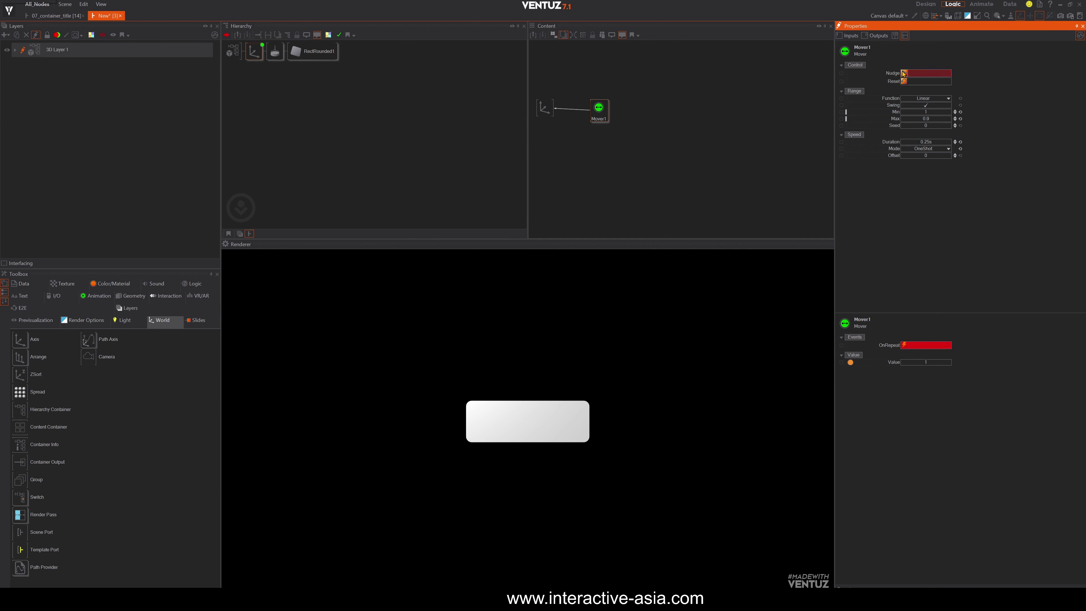
# Bring the Touch Button into the content graph below the Axis and tap the rendered rectangle to test its touch events
pyautogui.click(274, 53)
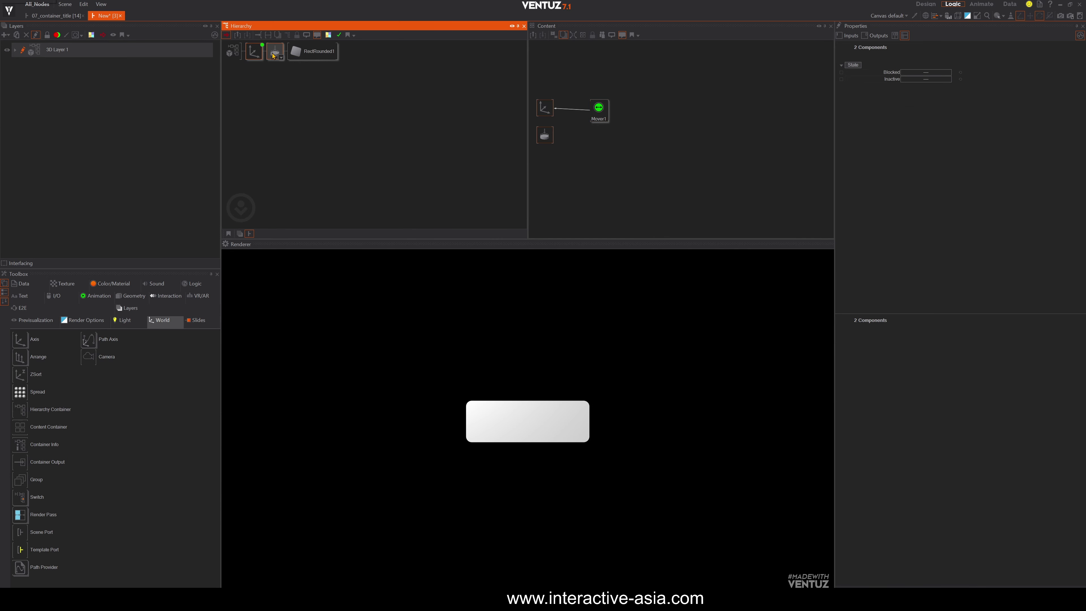
pyautogui.click(562, 177)
pyautogui.moveTo(565, 135); pyautogui.dragTo(563, 175)
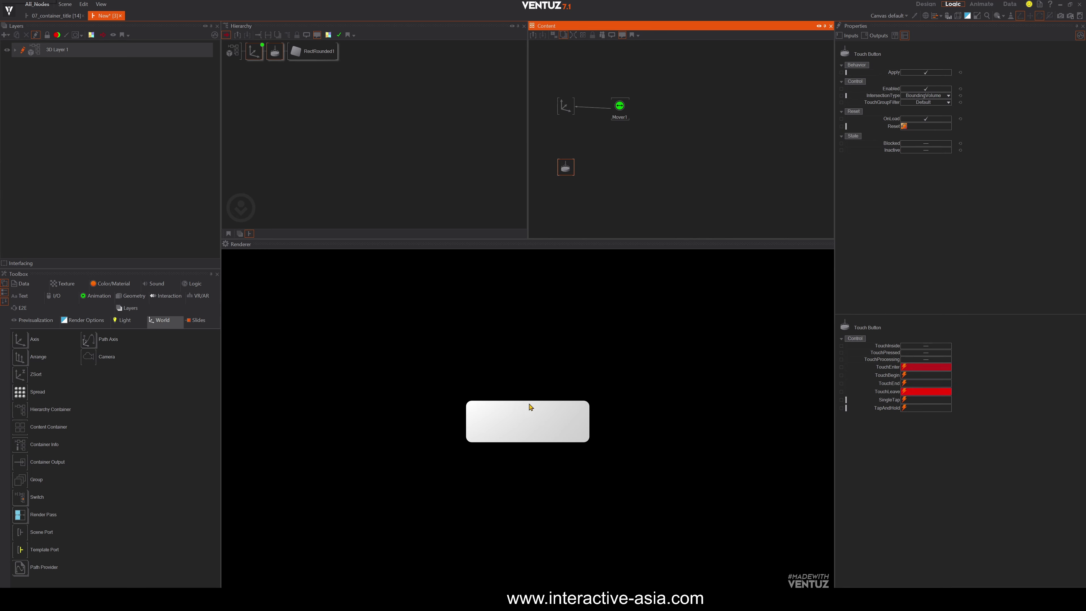
pyautogui.click(549, 422)
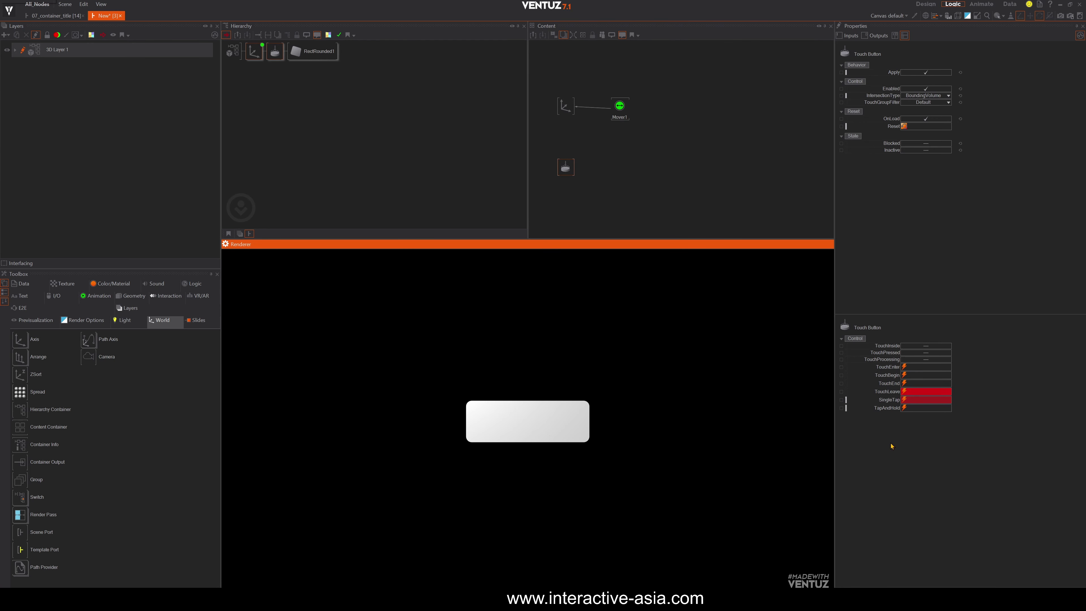
pyautogui.click(557, 417)
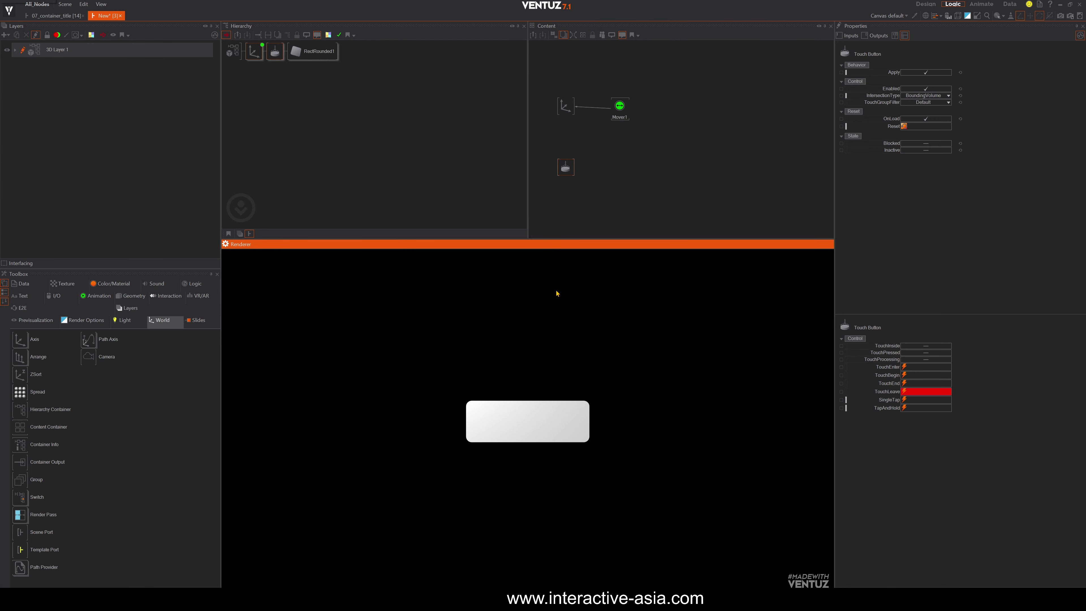
# Bind the Mover's Nudge method to the Touch Button's SingleTap event
pyautogui.click(620, 107)
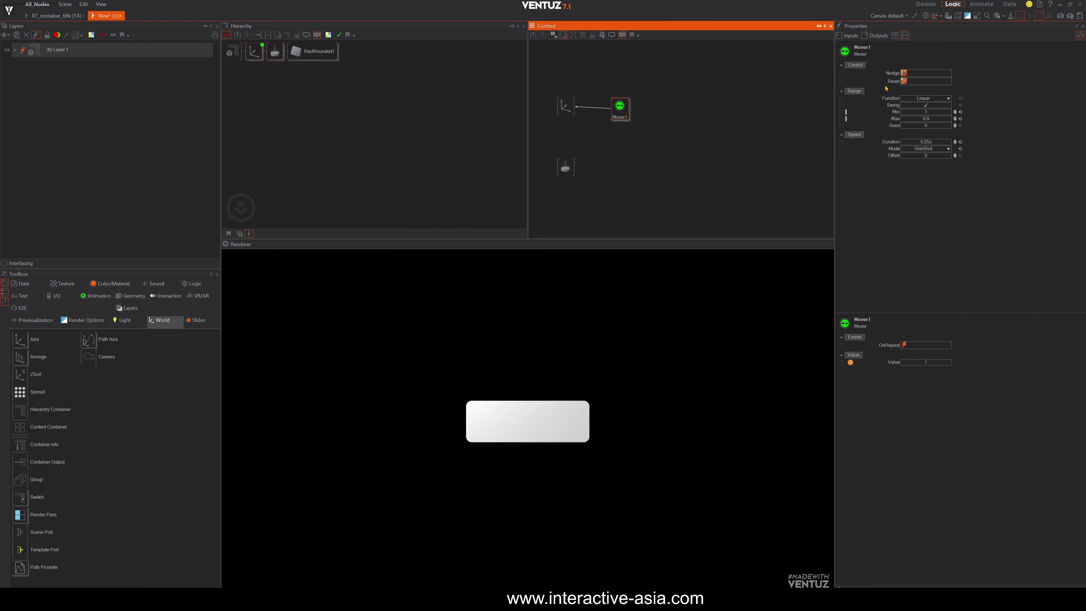
pyautogui.click(893, 72)
pyautogui.moveTo(902, 73); pyautogui.dragTo(566, 167)
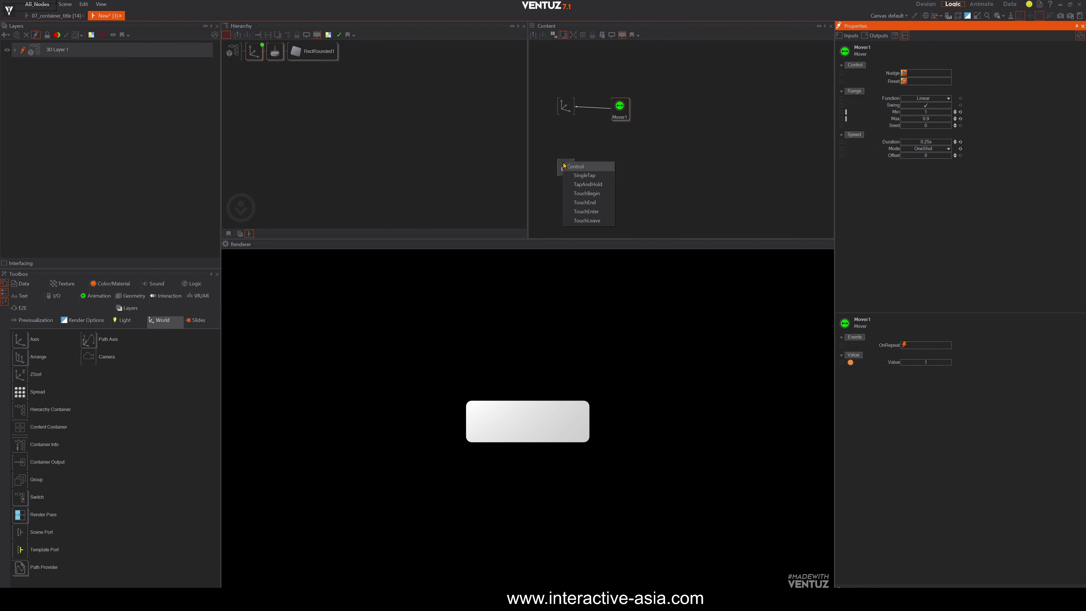
pyautogui.click(583, 176)
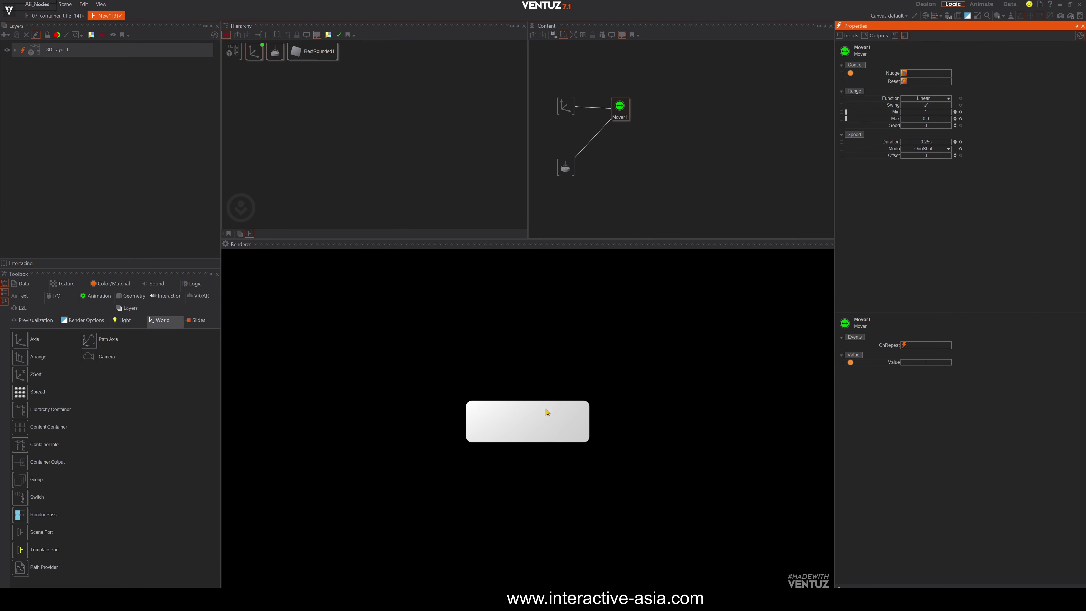
# Tap the rendered rectangle repeatedly to test the SingleTap-driven press animation
pyautogui.click(549, 425)
pyautogui.click(549, 426)
pyautogui.click(549, 426)
pyautogui.click(549, 425)
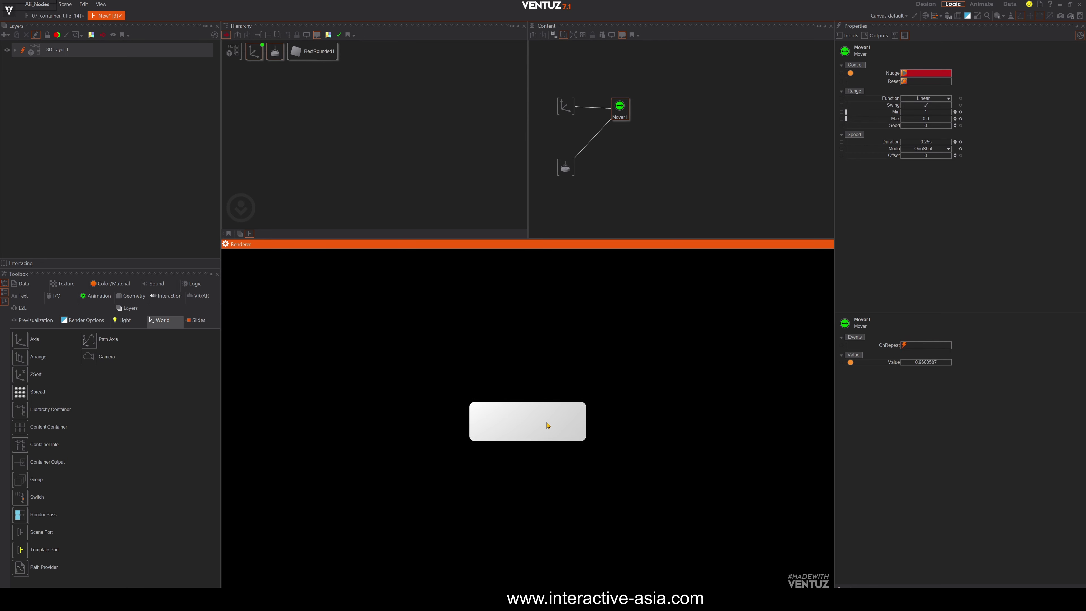
pyautogui.click(548, 425)
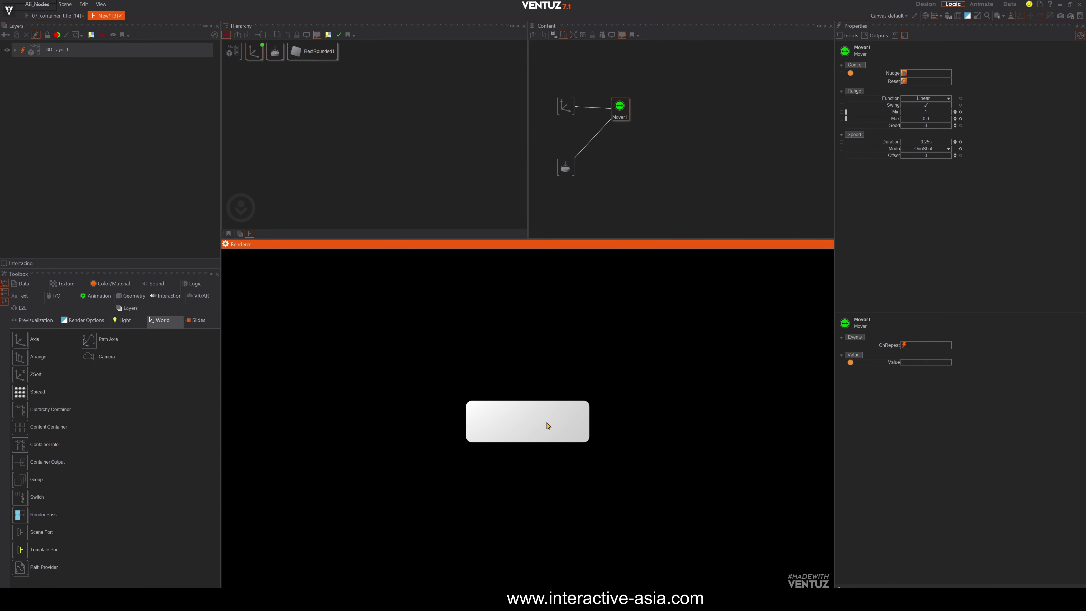
pyautogui.click(549, 426)
pyautogui.click(548, 427)
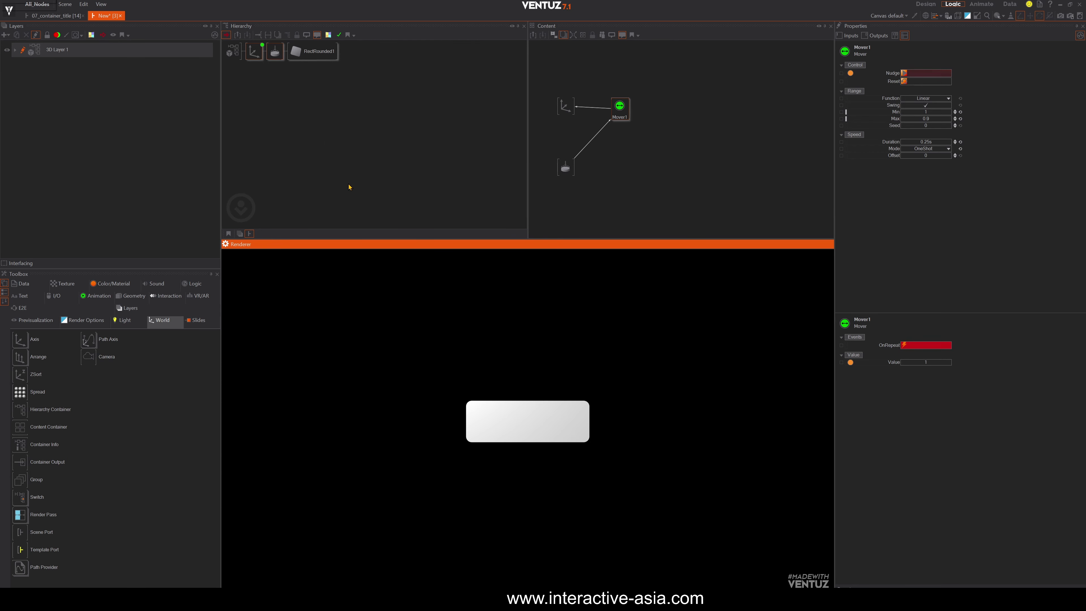
# Merge the Axis, Touch Button and rounded rectangle branch into a Hierarchy Container and name it button
pyautogui.click(323, 160)
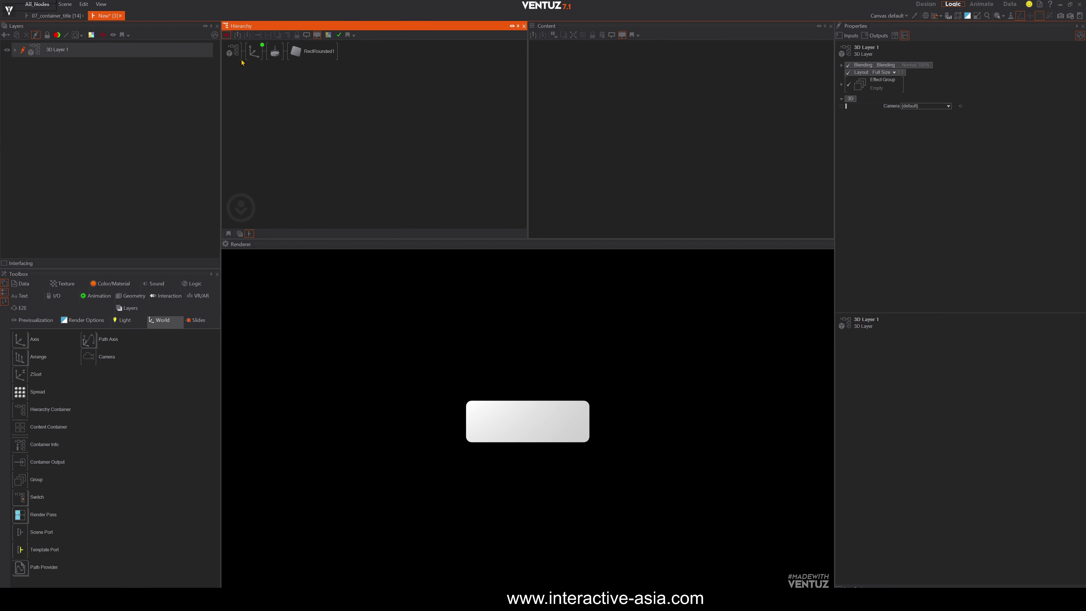
pyautogui.click(255, 52)
pyautogui.rightClick(256, 53)
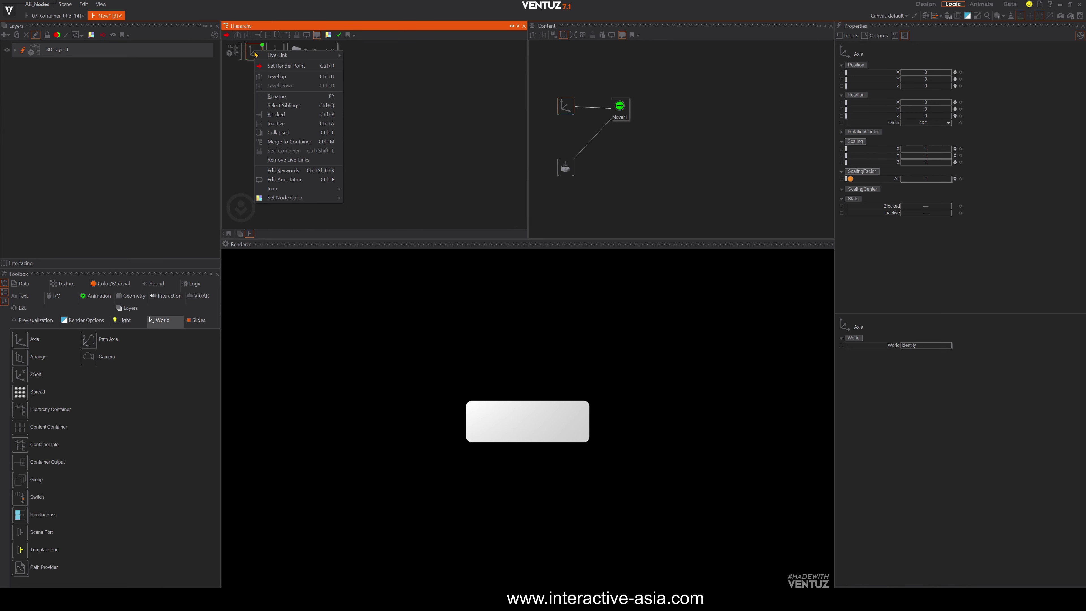
pyautogui.click(278, 143)
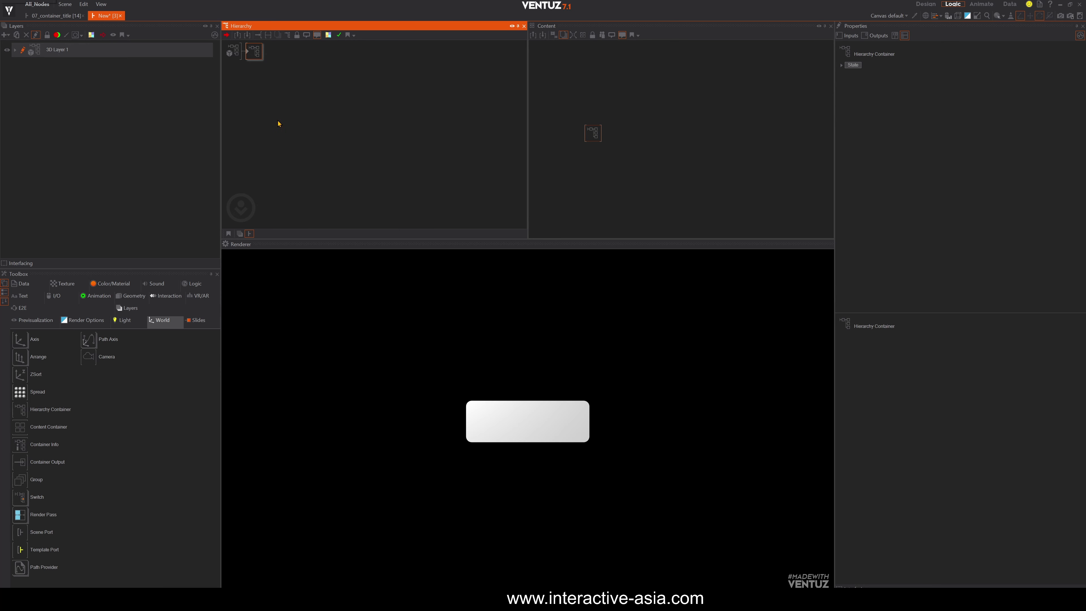
pyautogui.doubleClick(256, 53)
pyautogui.click(238, 51)
pyautogui.press('F2')
pyautogui.write('button')
pyautogui.press('Return')
# Insert an Axis before the button container and duplicate the Axis with its container twice below
pyautogui.doubleClick(337, 78)
pyautogui.write('ax')
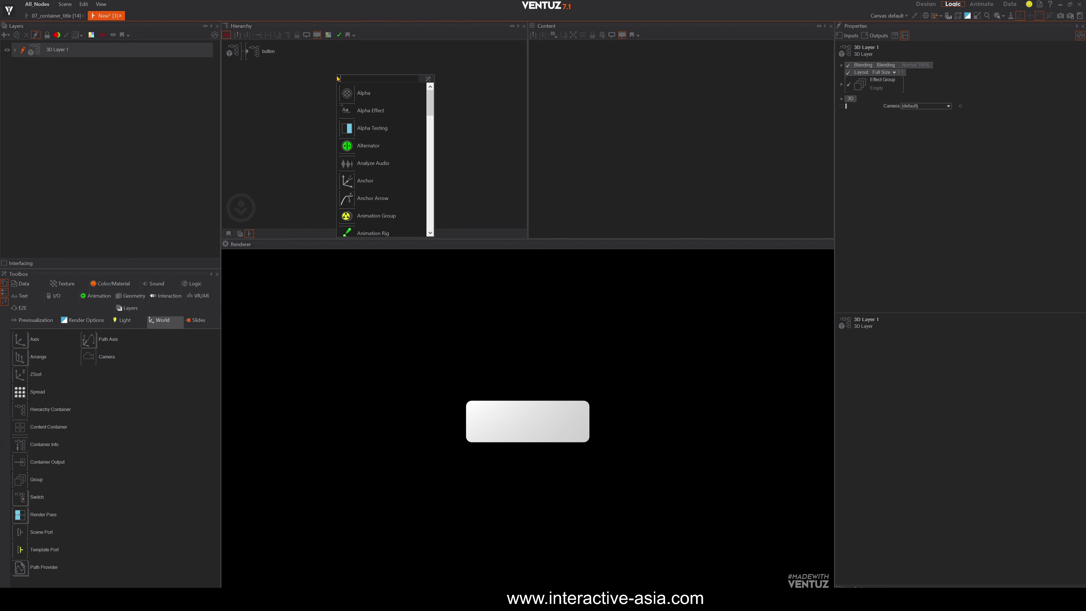
pyautogui.moveTo(347, 98); pyautogui.dragTo(250, 52)
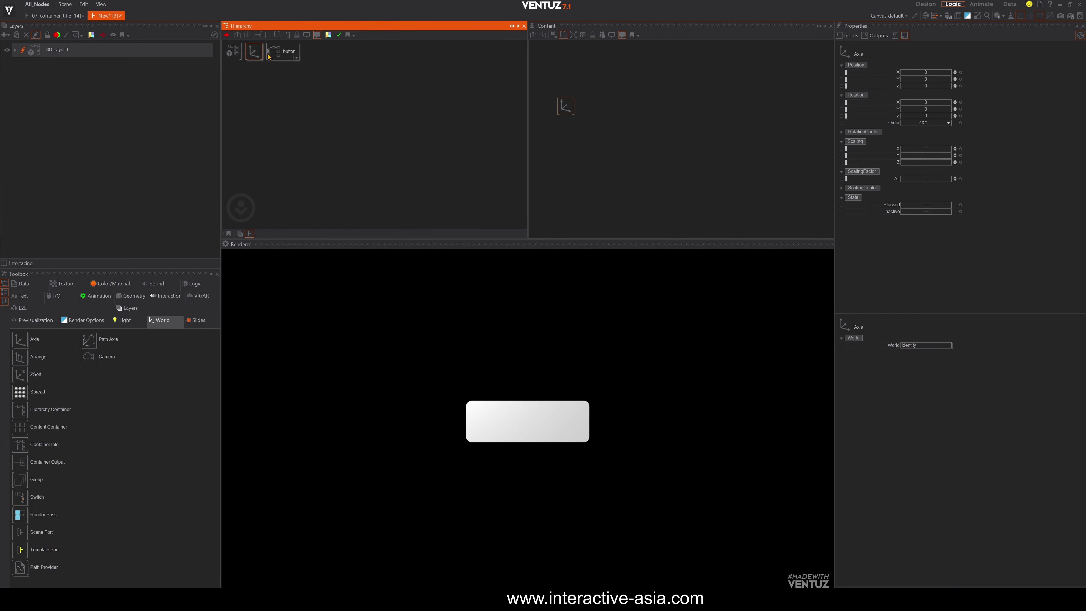
pyautogui.click(256, 50)
pyautogui.keyDown('ctrl'); pyautogui.moveTo(255, 53); pyautogui.dragTo(255, 89); pyautogui.keyUp('ctrl')
pyautogui.click(254, 73)
# Set the first Axis's X position to -12 and the third Axis's X position to 12
pyautogui.click(255, 53)
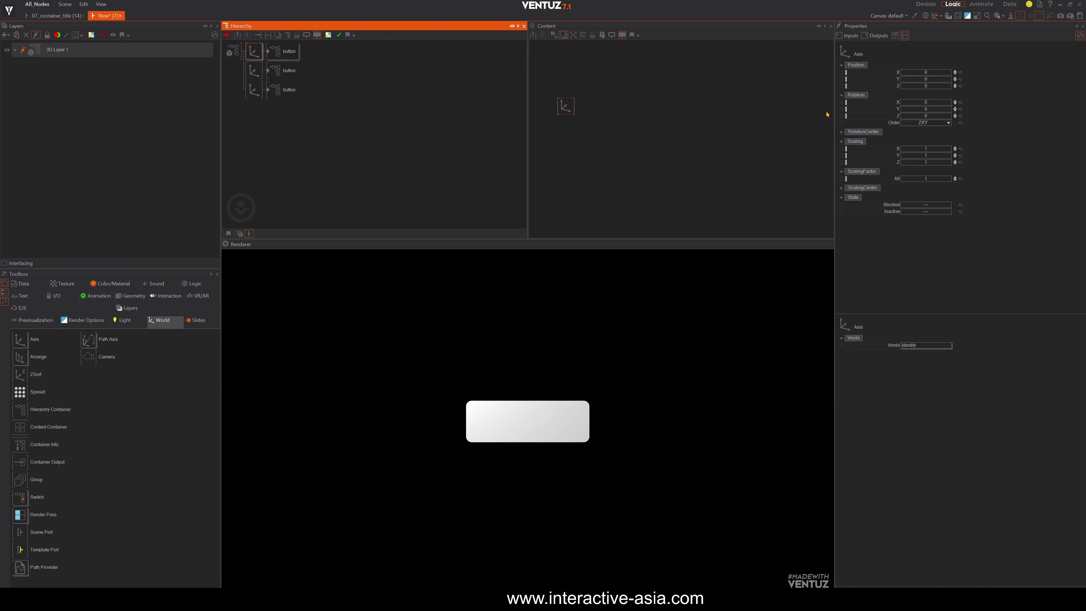
pyautogui.click(928, 72)
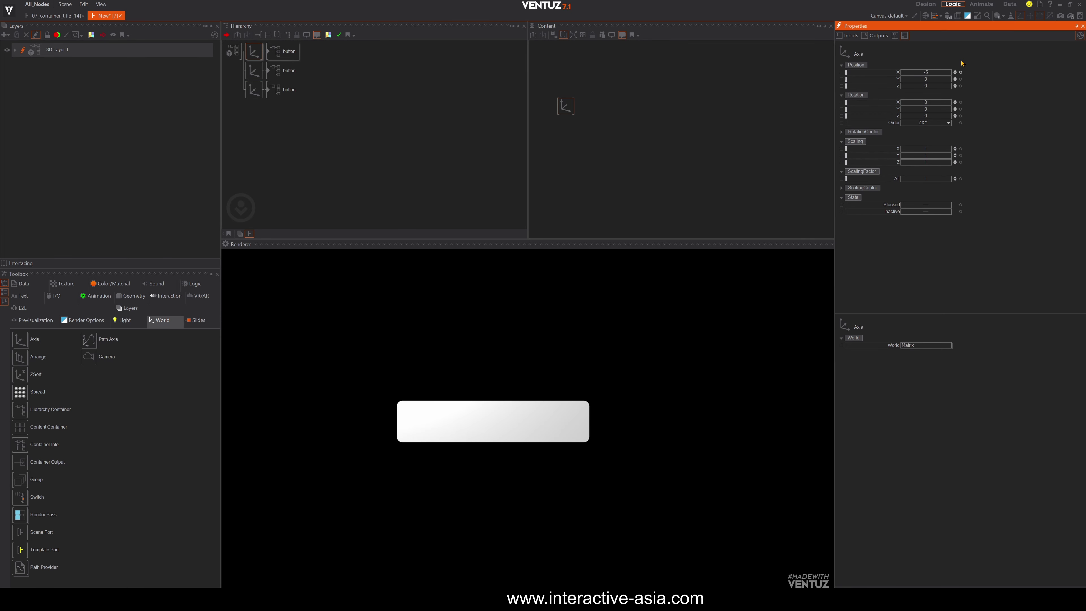
pyautogui.moveTo(929, 71); pyautogui.dragTo(916, 73)
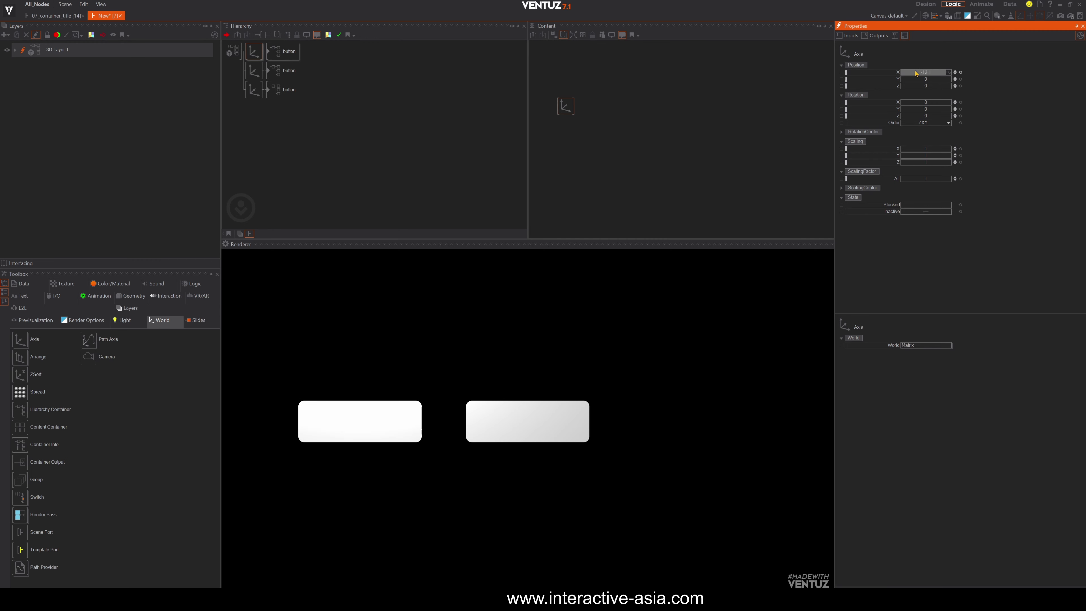
pyautogui.click(926, 74)
pyautogui.write('*')
pyautogui.write('12')
pyautogui.press('Return')
pyautogui.click(254, 90)
pyautogui.click(927, 73)
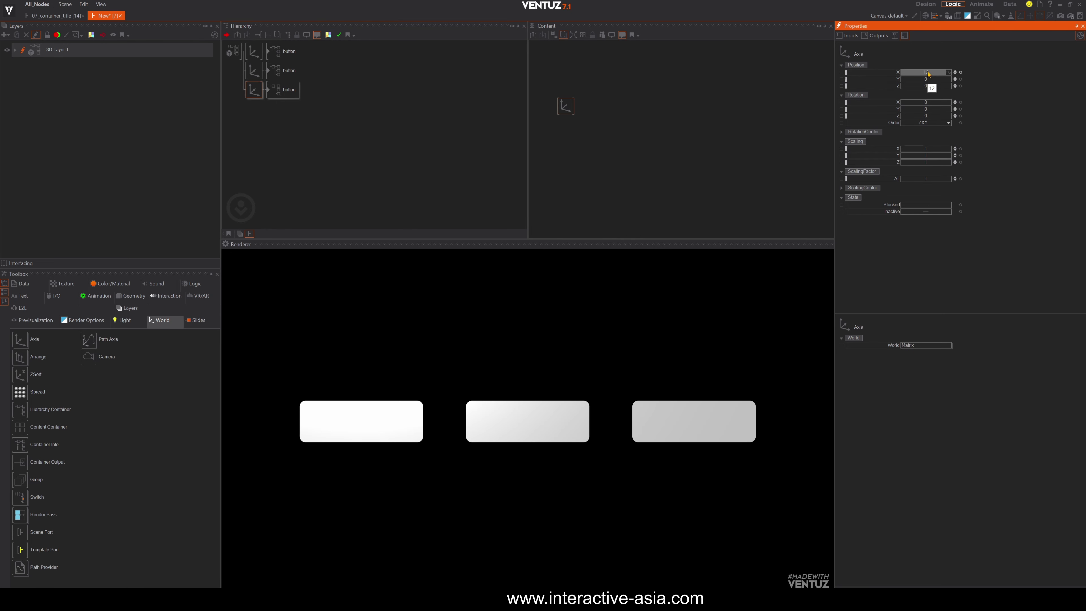
pyautogui.click(291, 121)
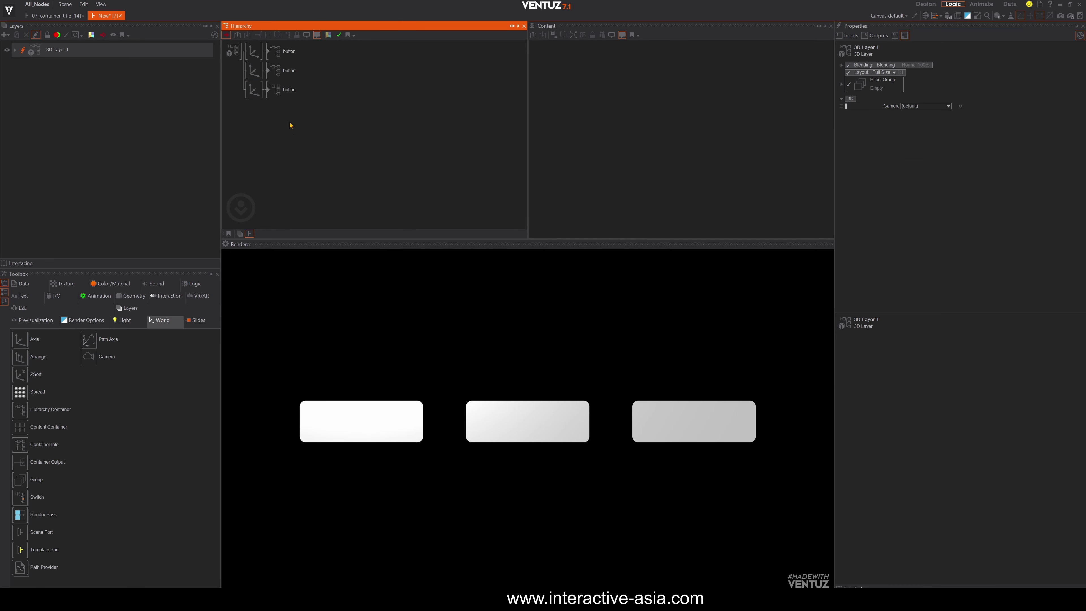
# Inspect the Touch Button and Mover binding inside a duplicated button container and return to the parent level
pyautogui.click(254, 71)
pyautogui.doubleClick(282, 70)
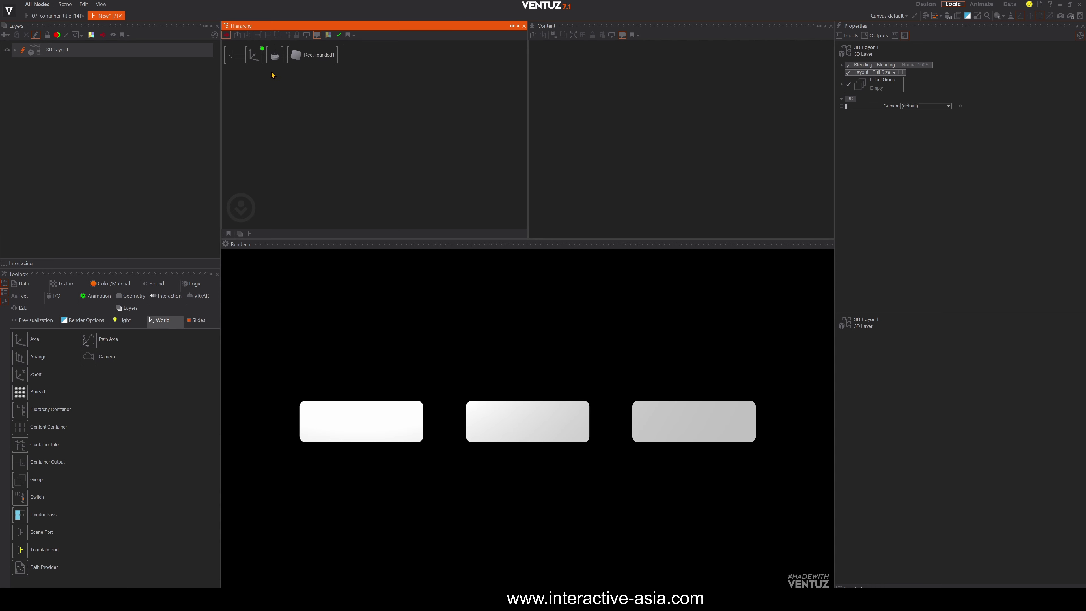
pyautogui.click(273, 53)
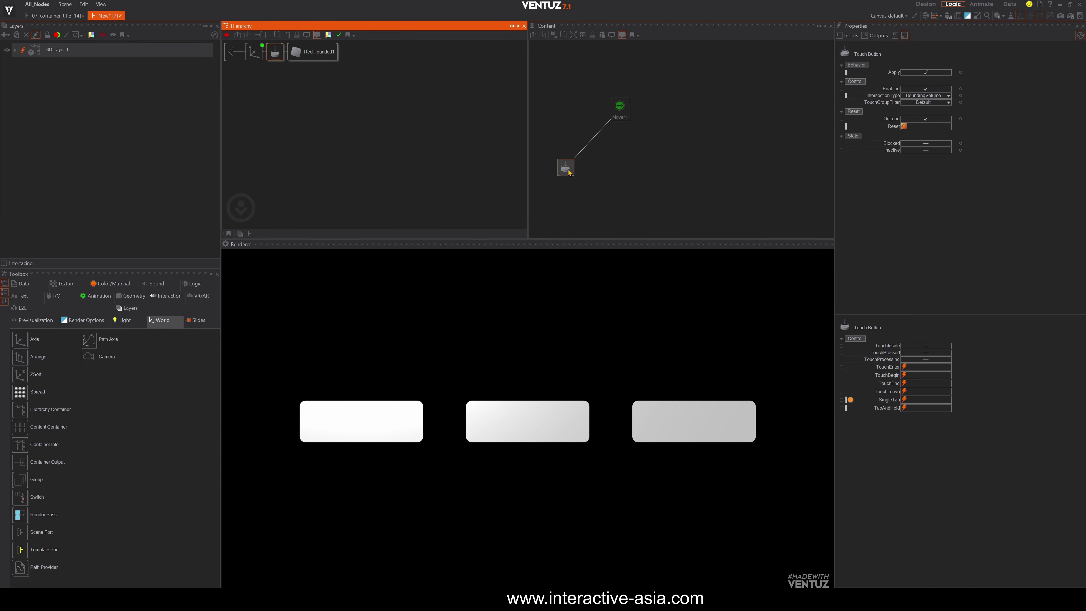
pyautogui.moveTo(566, 167); pyautogui.dragTo(559, 161)
pyautogui.doubleClick(231, 58)
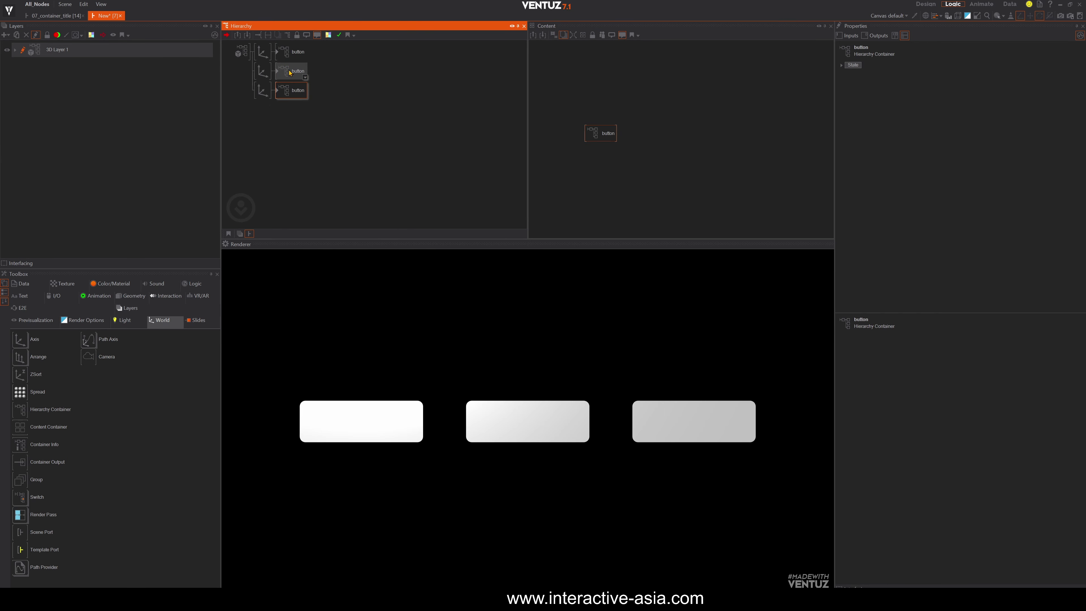
# Tap the first and third rendered buttons to test that each one animates independently
pyautogui.click(292, 52)
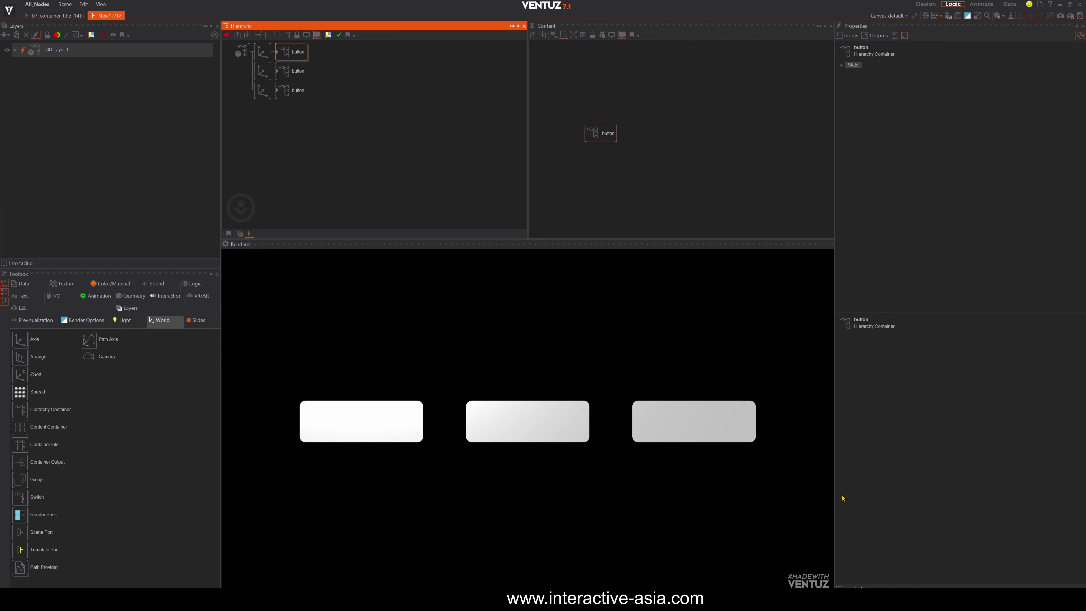
pyautogui.click(362, 417)
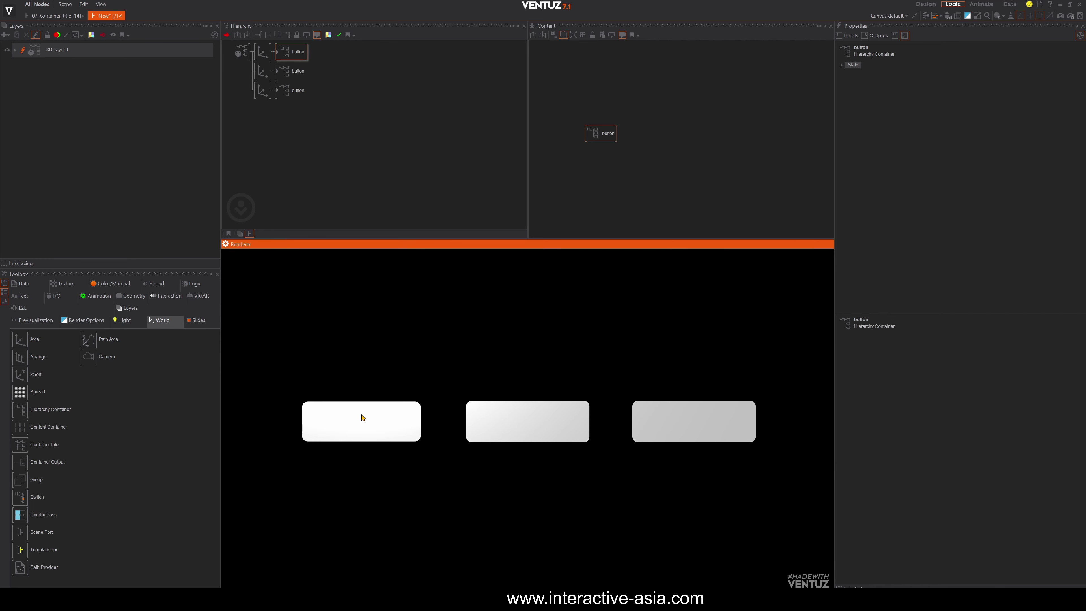
pyautogui.click(671, 436)
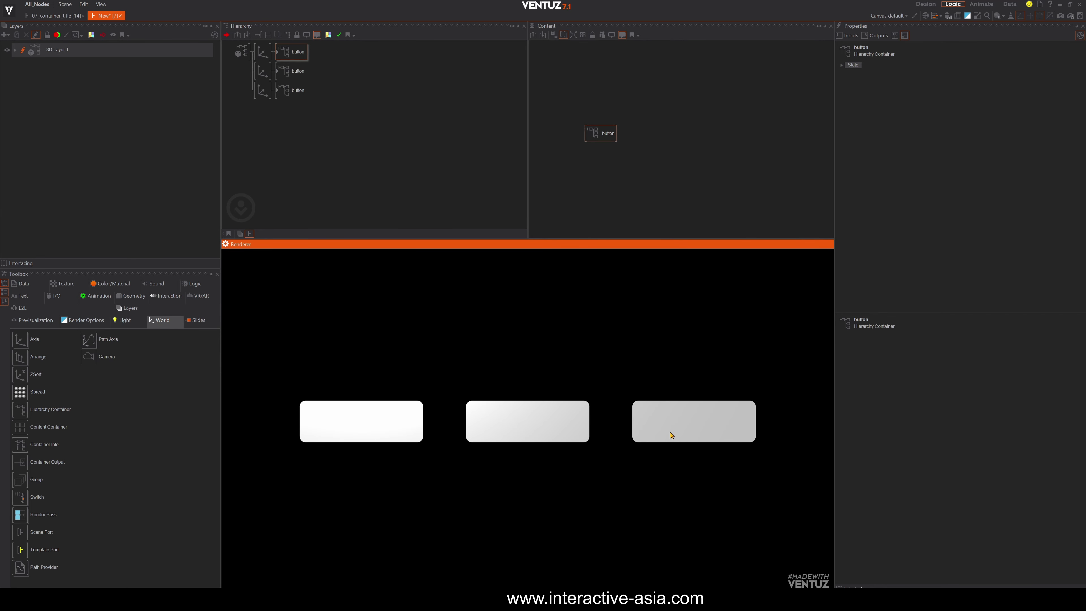
# Expose the TouchInside and SingleTap outputs of the first container's Touch Button and return to the parent level
pyautogui.doubleClick(280, 53)
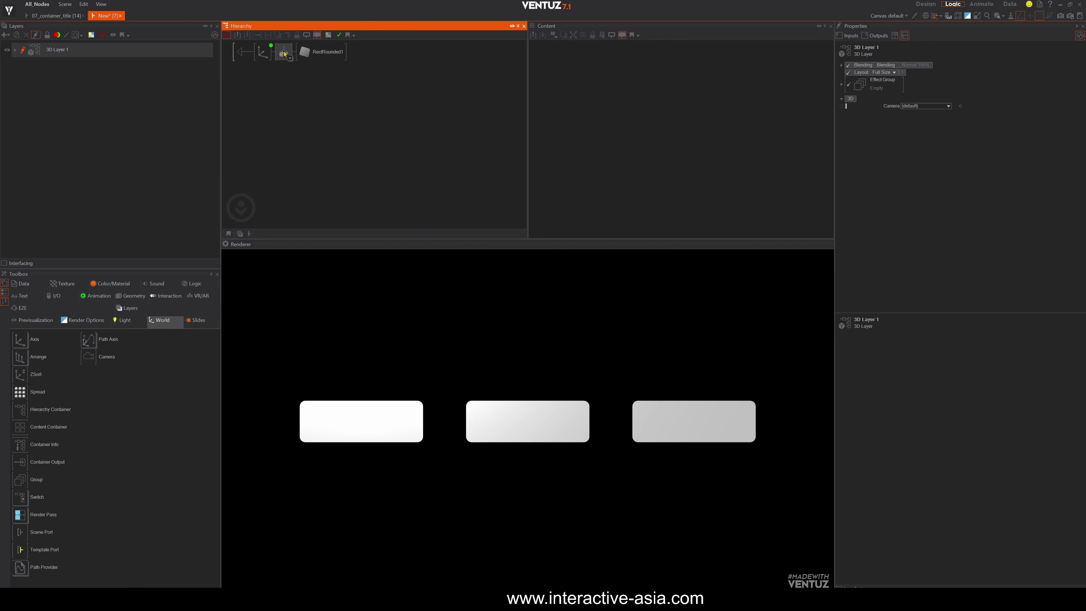
pyautogui.click(281, 52)
pyautogui.click(559, 160)
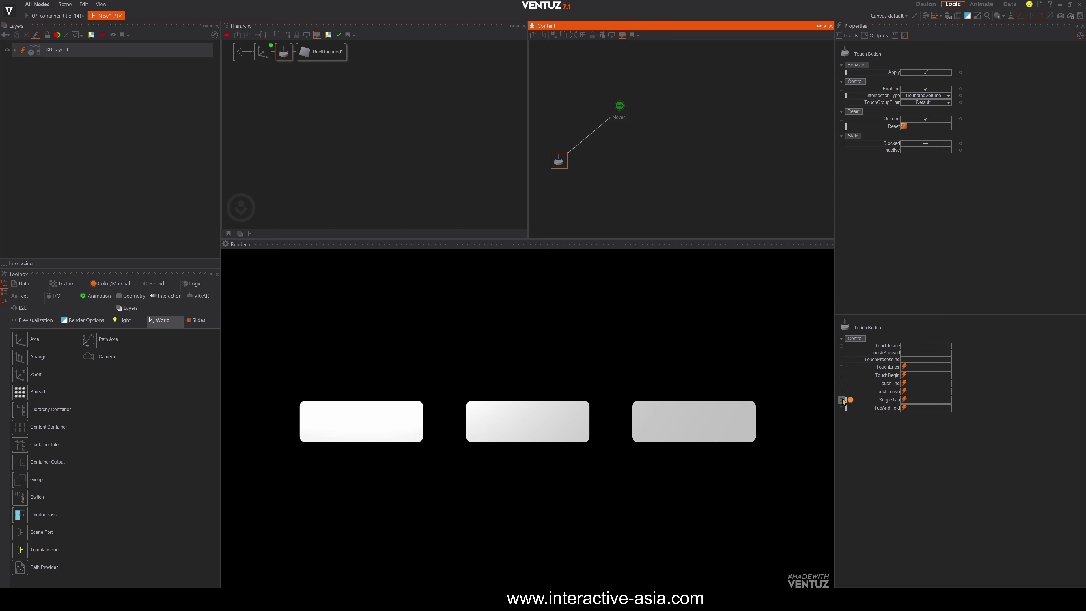
pyautogui.click(842, 399)
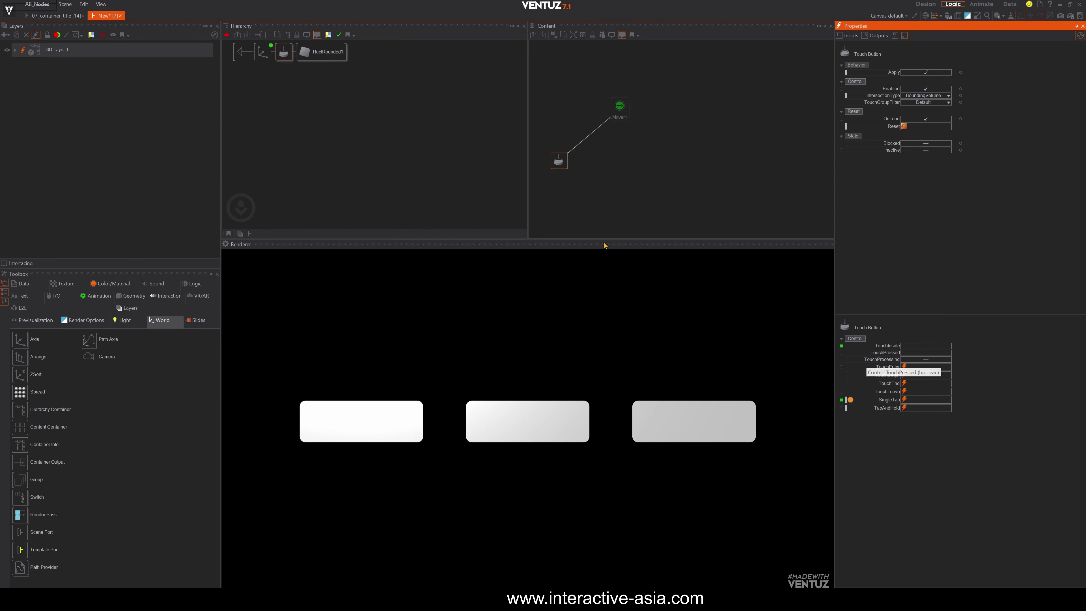
pyautogui.click(241, 53)
pyautogui.click(241, 54)
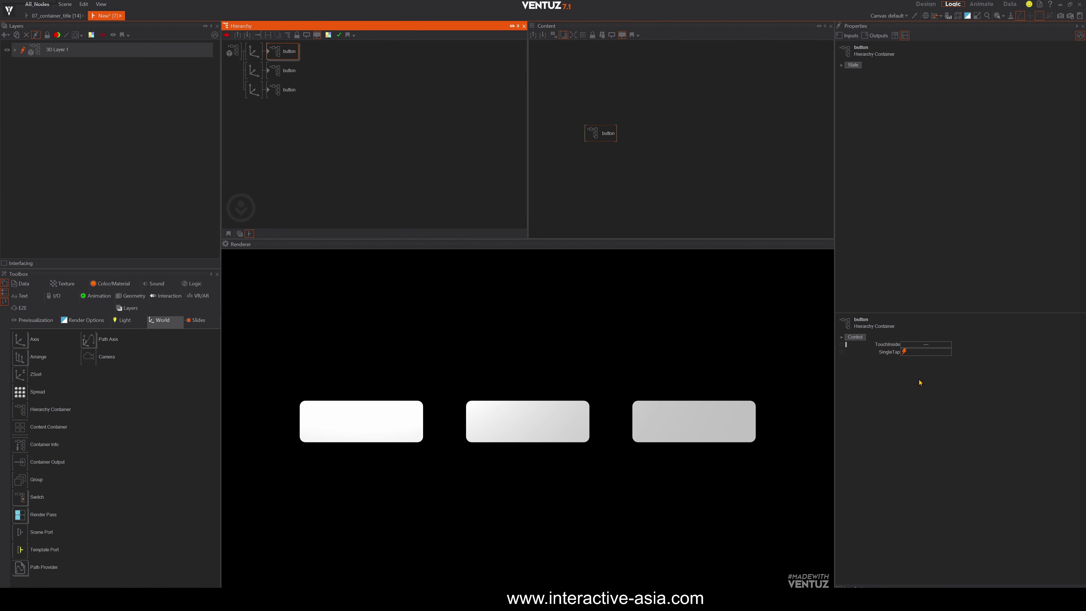
# Tap the first rendered button to check its container's exposed TouchInside and SingleTap outputs
pyautogui.click(364, 419)
pyautogui.click(364, 420)
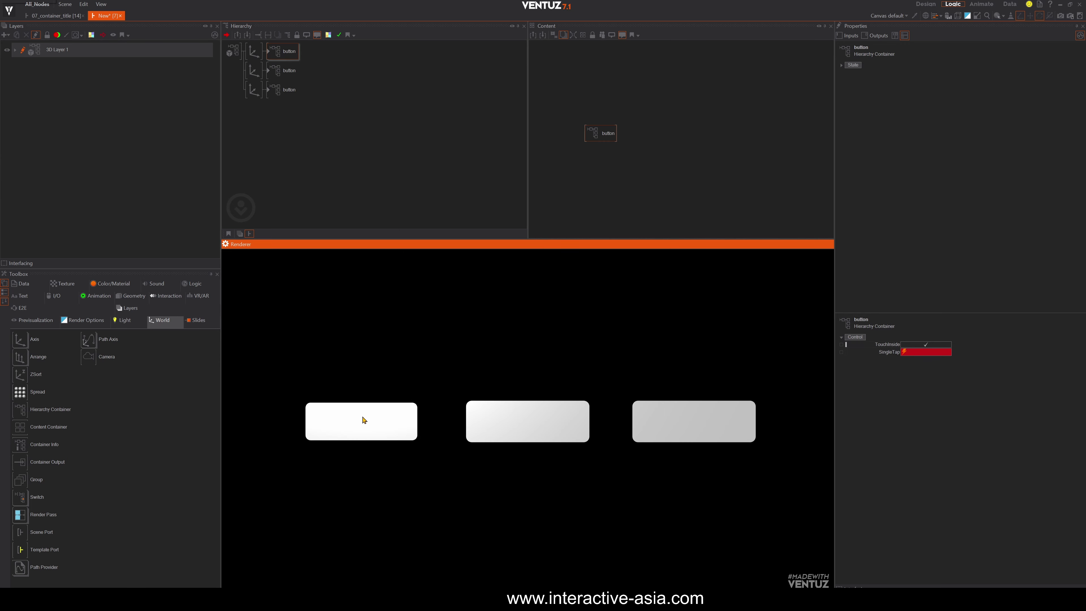
pyautogui.click(364, 420)
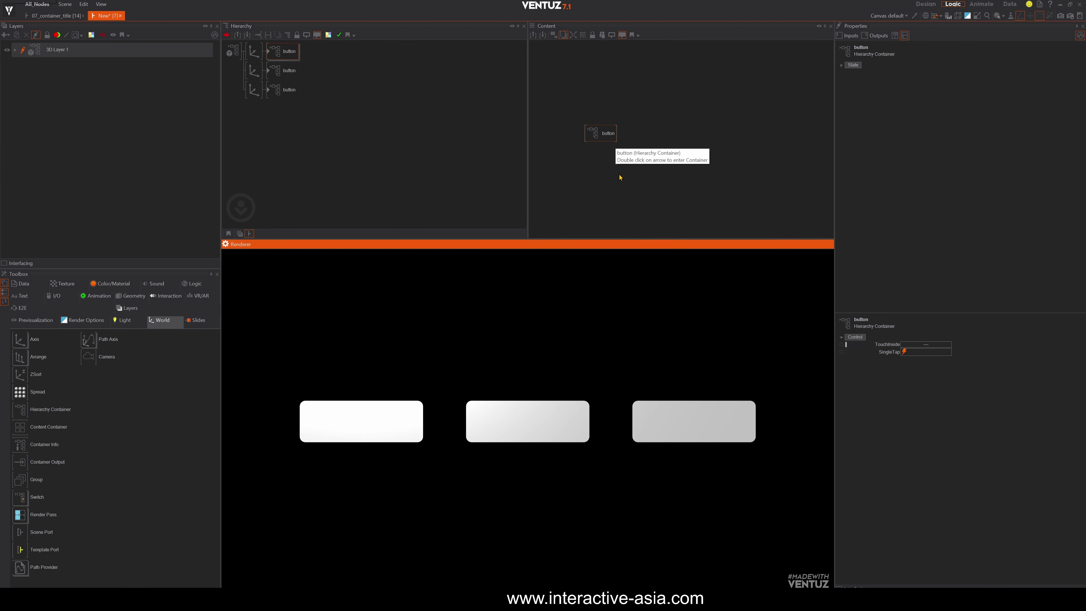
# Compare the exposed output properties of the three button containers
pyautogui.click(279, 73)
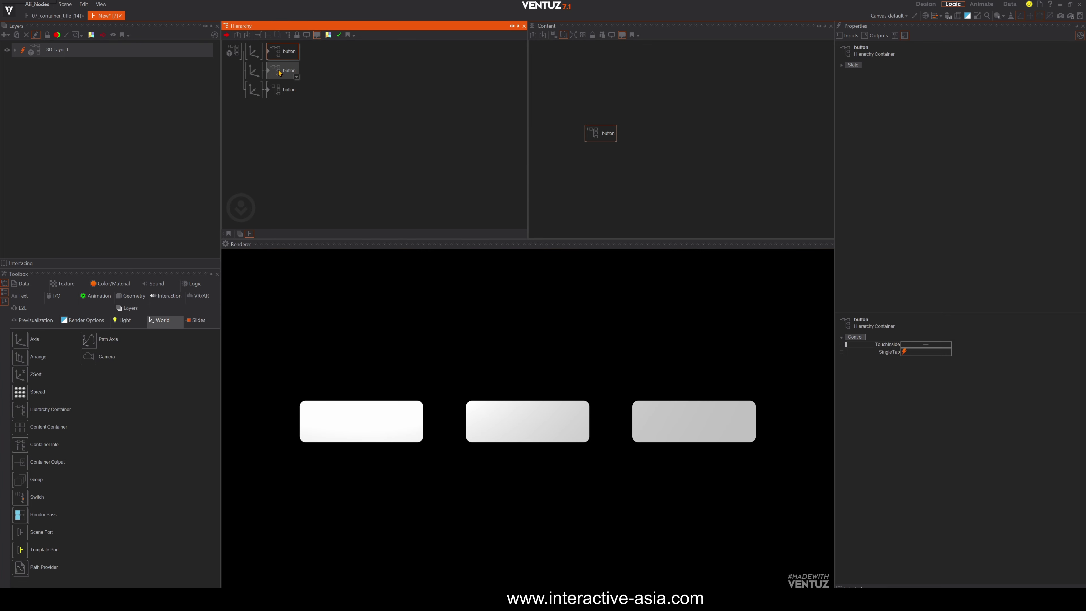
pyautogui.click(279, 74)
pyautogui.click(281, 91)
pyautogui.click(280, 72)
pyautogui.click(279, 52)
pyautogui.click(281, 74)
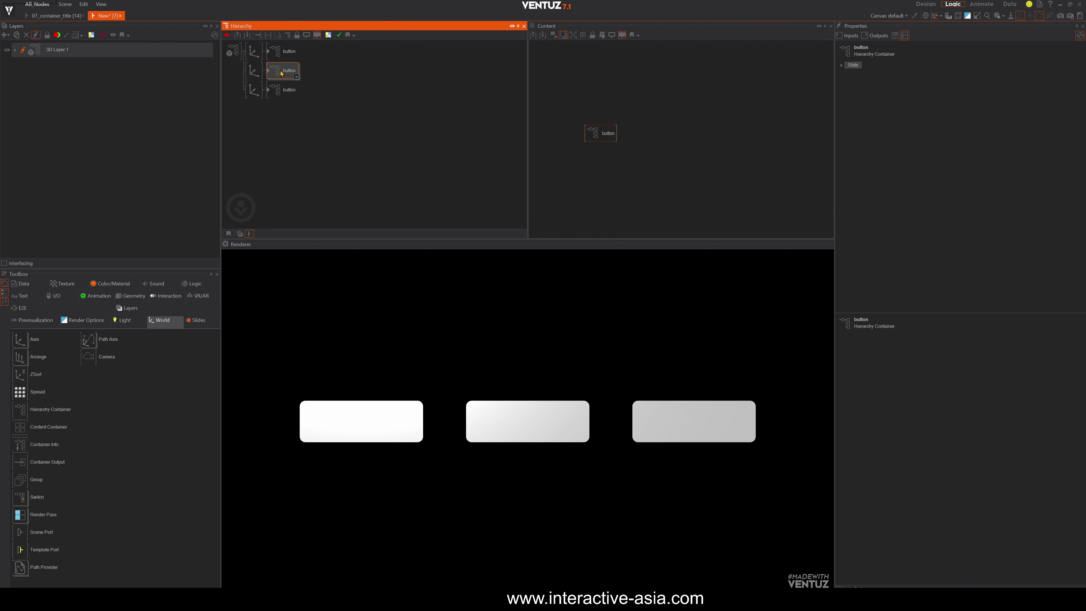
pyautogui.click(277, 90)
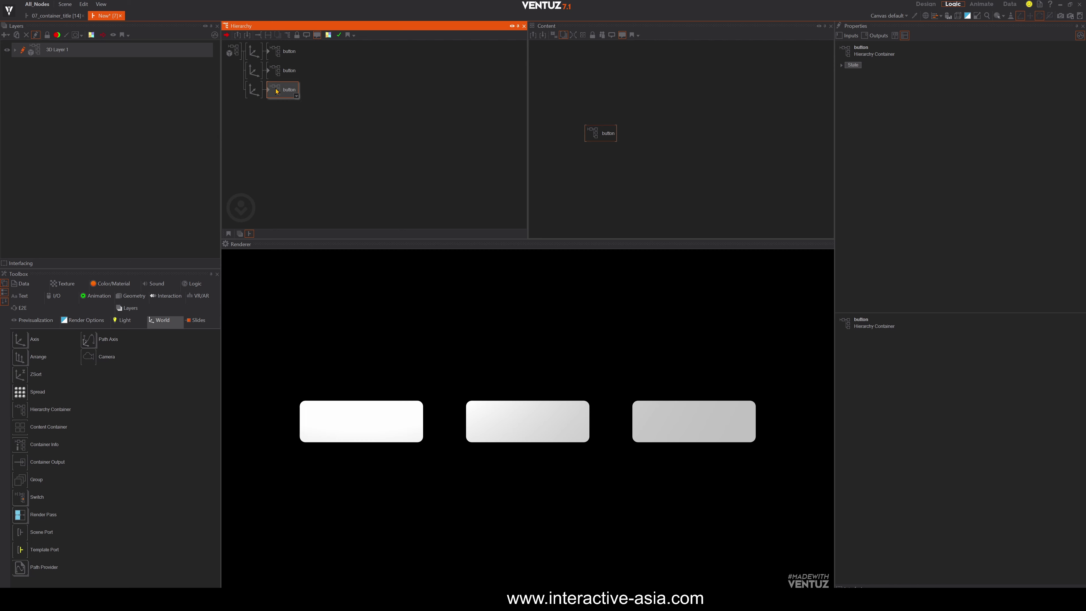
pyautogui.click(280, 53)
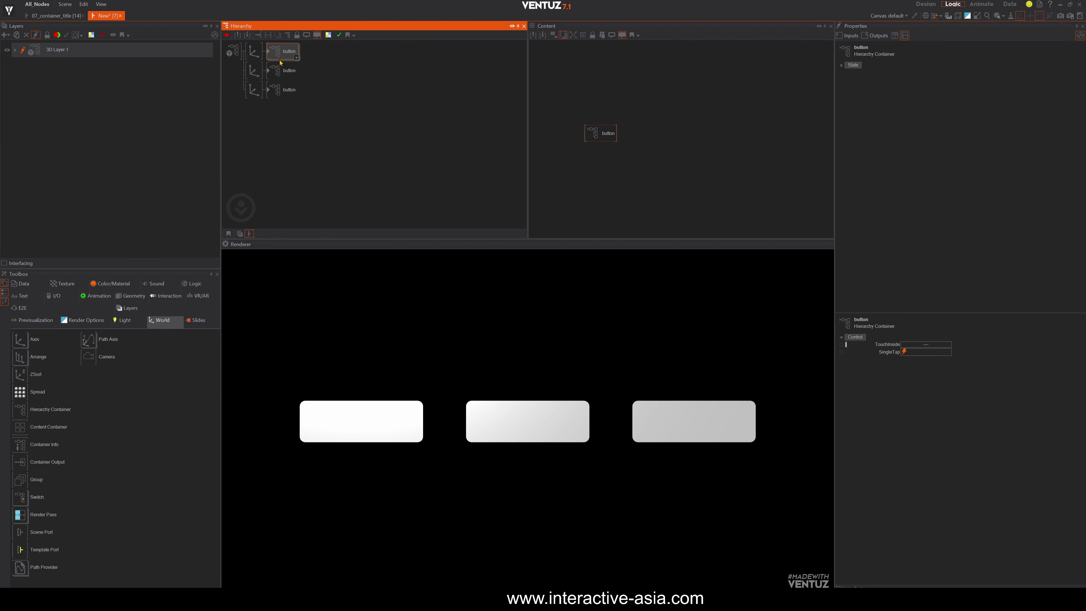
pyautogui.click(281, 75)
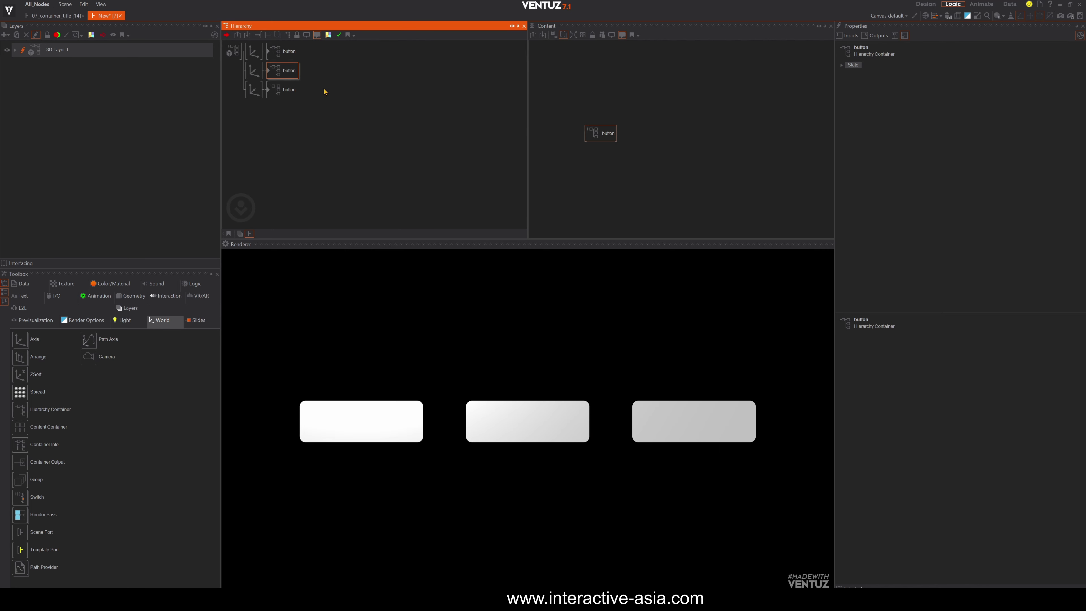
pyautogui.click(285, 53)
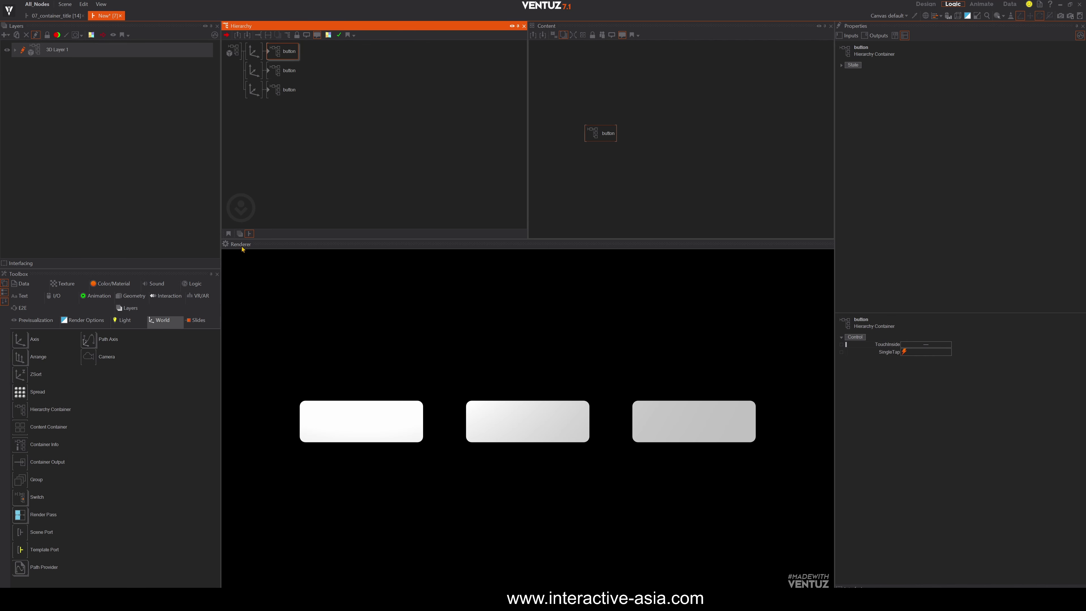
# Rename the first button container as button1
pyautogui.click(289, 52)
pyautogui.click(297, 51)
pyautogui.write('1')
pyautogui.click(286, 107)
pyautogui.click(270, 52)
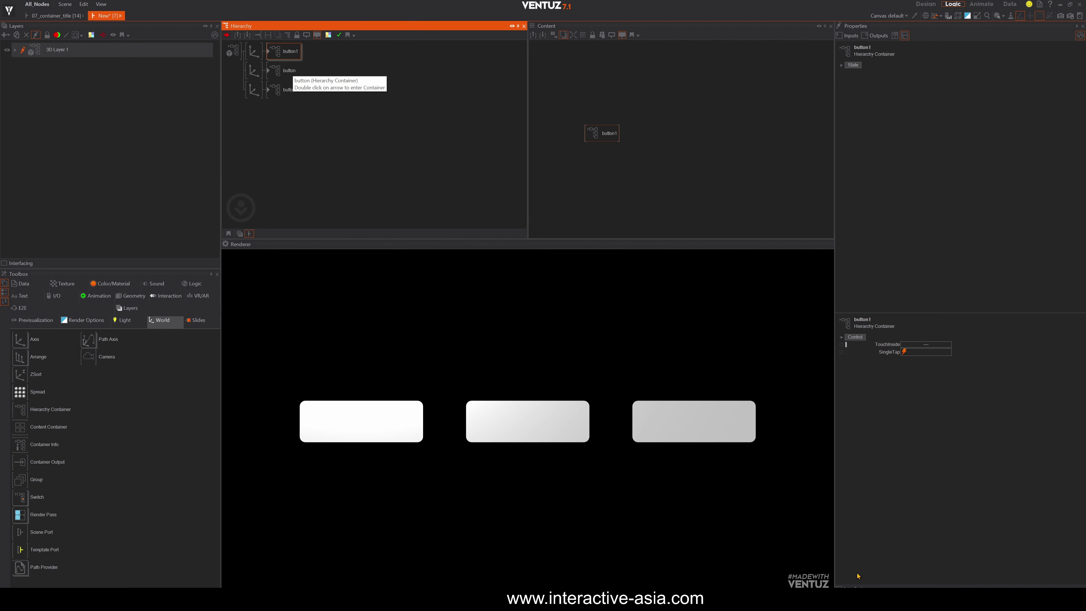
pyautogui.click(854, 587)
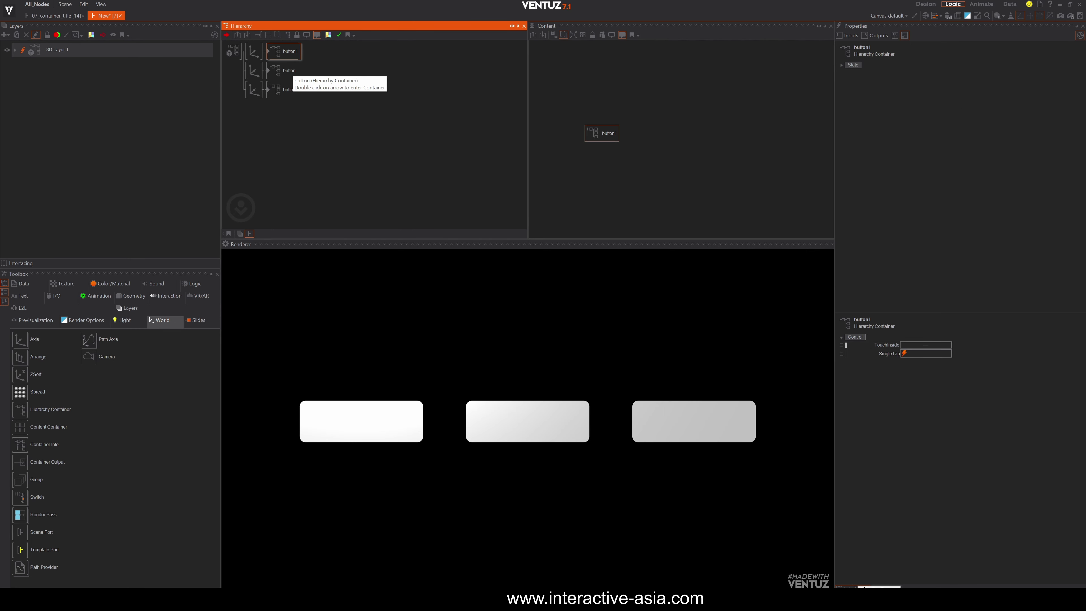
# Replace the second and third button containers with copies of button1 under the other two Axes
pyautogui.click(278, 70)
pyautogui.press('Delete')
pyautogui.click(278, 89)
pyautogui.press('Delete')
pyautogui.click(274, 50)
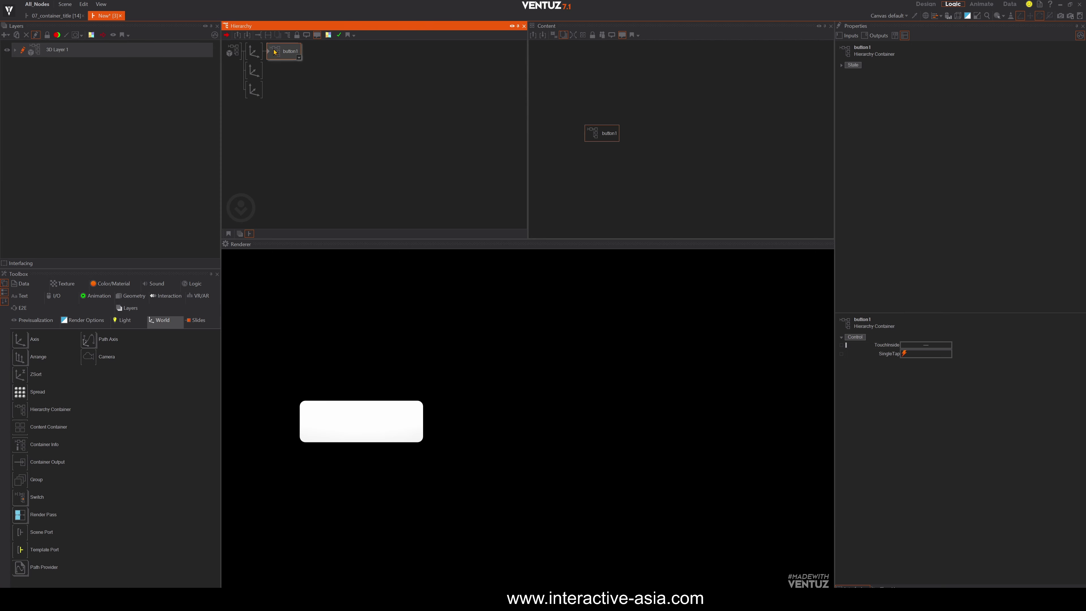
pyautogui.keyDown('ctrl'); pyautogui.moveTo(283, 52); pyautogui.dragTo(271, 90); pyautogui.keyUp('ctrl')
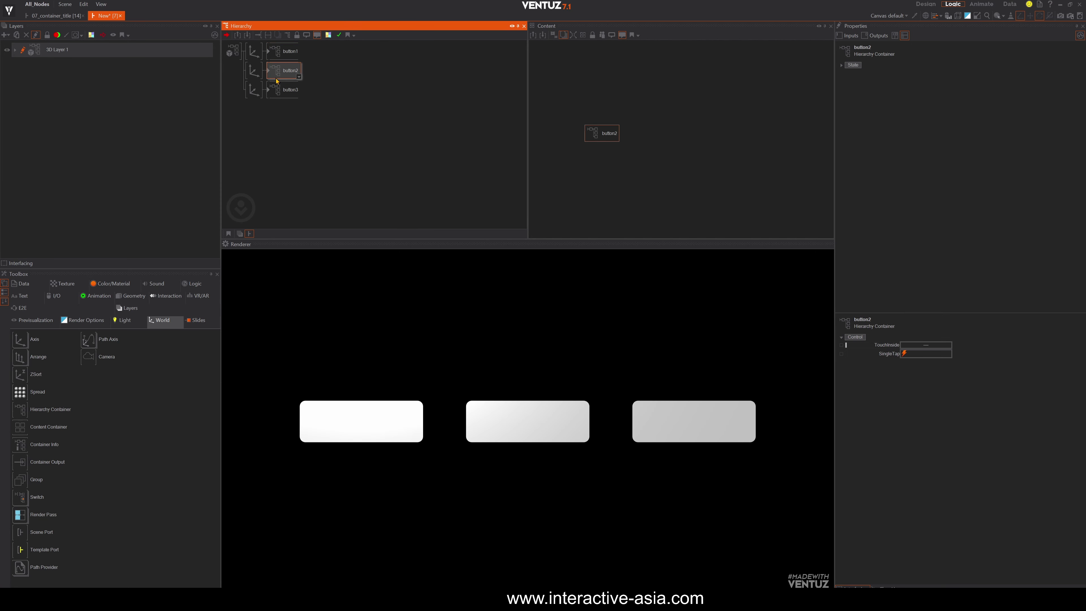
# Compare the properties of the button1, button2 and button3 containers
pyautogui.click(282, 91)
pyautogui.click(282, 54)
pyautogui.click(284, 71)
pyautogui.click(283, 55)
pyautogui.click(284, 76)
pyautogui.click(283, 91)
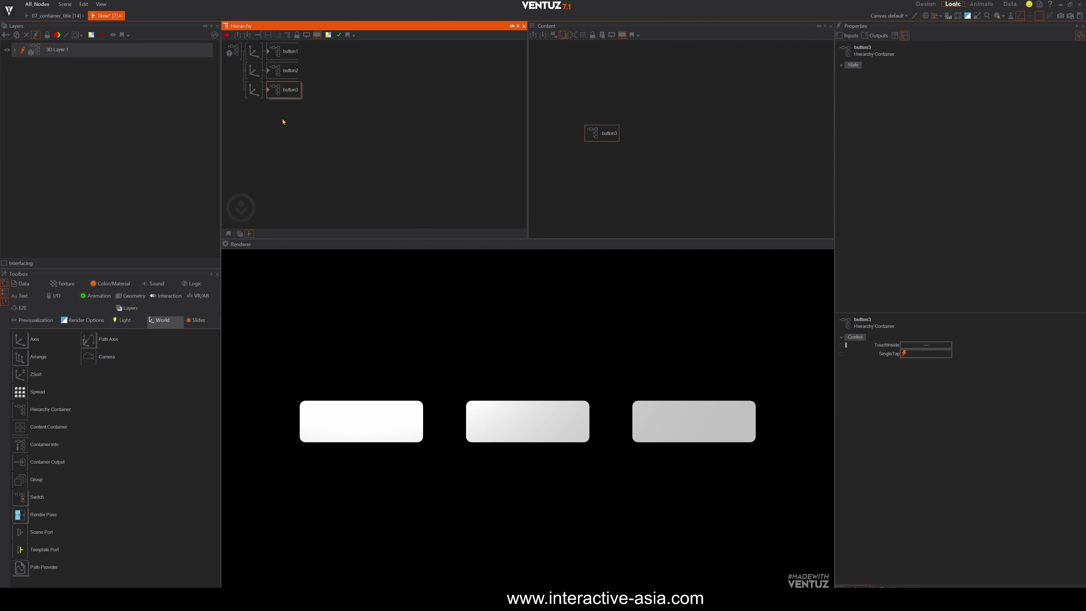
pyautogui.click(293, 181)
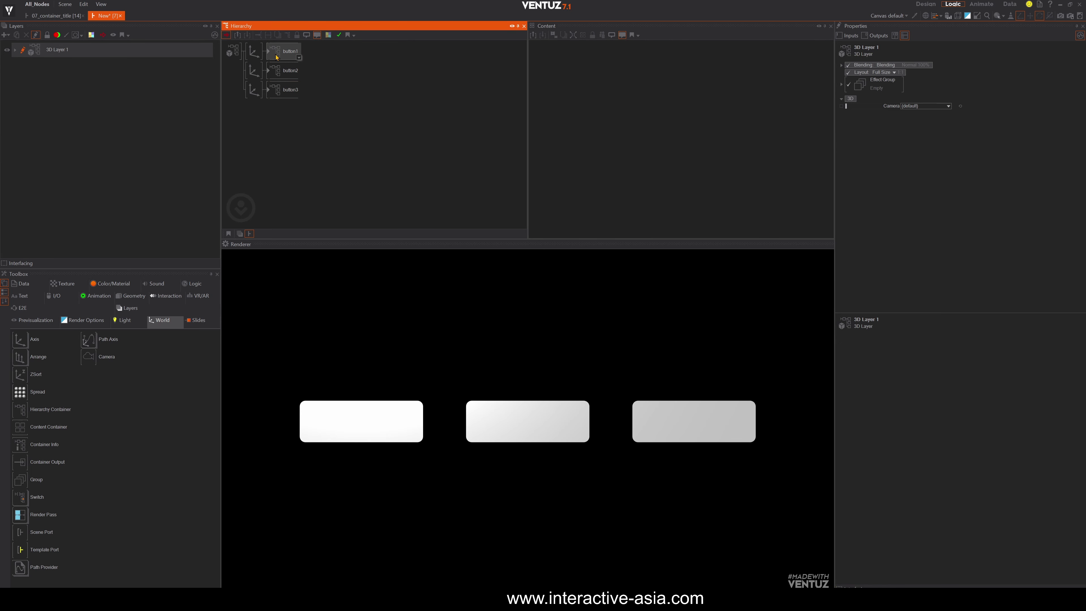
# Open the button1 container and add a new Axis inside it, parallel to the rounded rectangle's branch
pyautogui.click(287, 53)
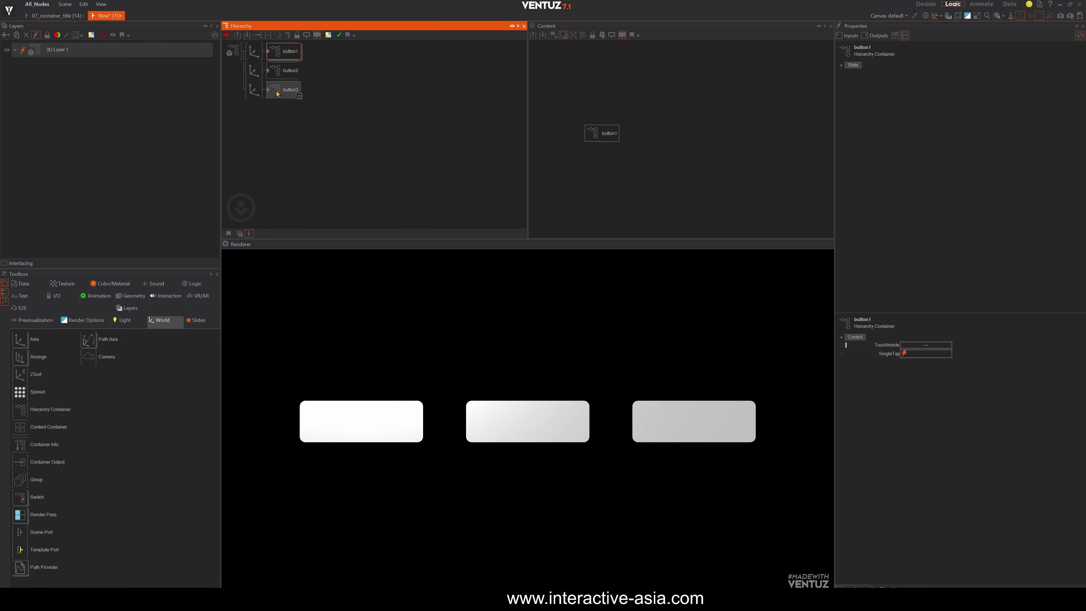
pyautogui.doubleClick(269, 53)
pyautogui.doubleClick(298, 108)
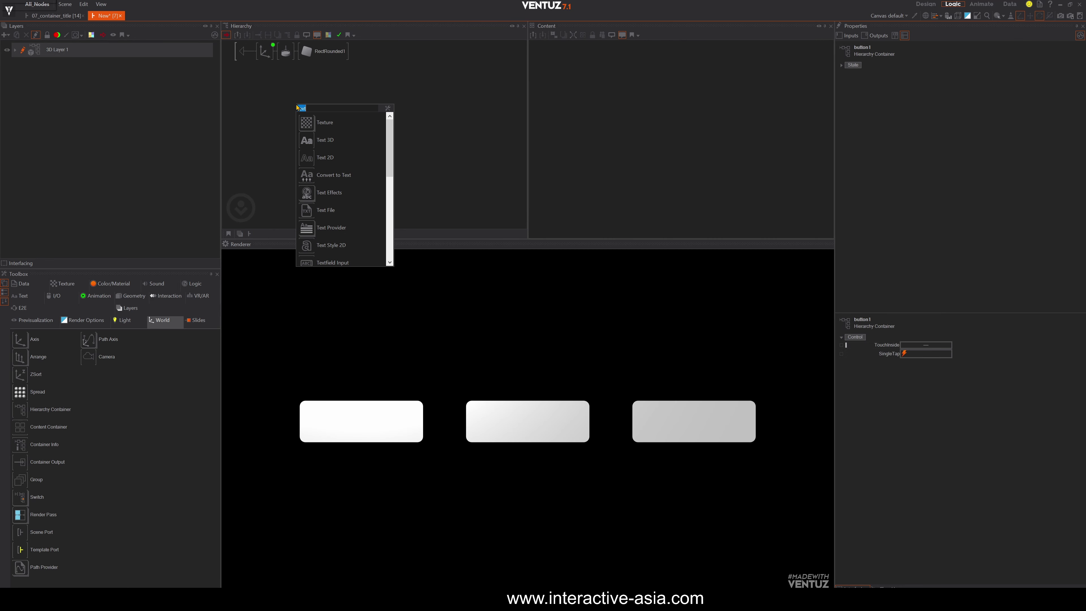
pyautogui.write('ax')
pyautogui.moveTo(309, 124); pyautogui.dragTo(285, 63)
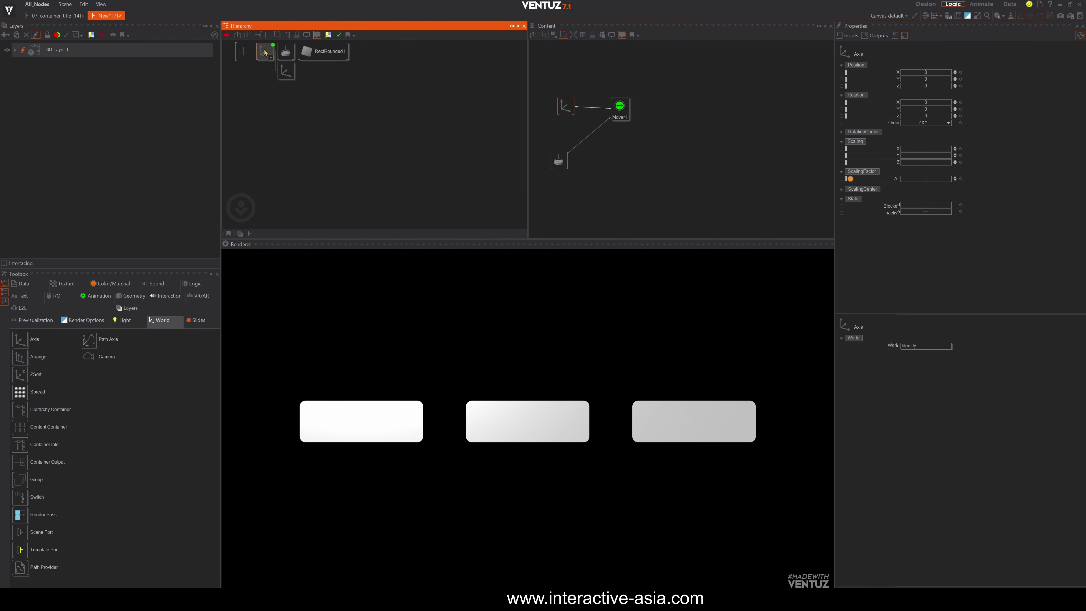
pyautogui.doubleClick(303, 185)
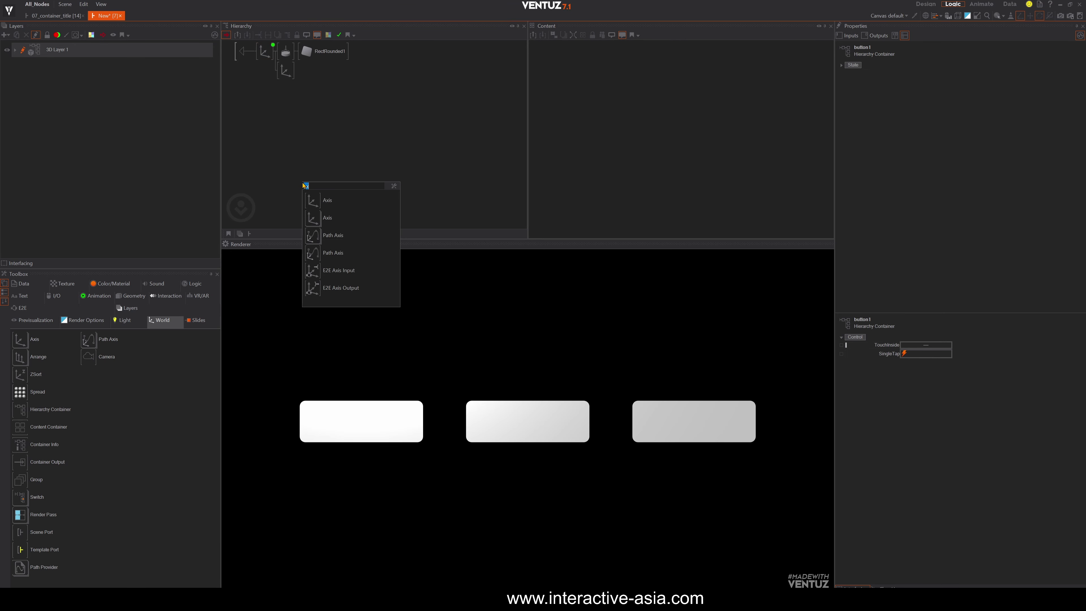
pyautogui.write('text')
pyautogui.moveTo(319, 236); pyautogui.dragTo(300, 72)
pyautogui.click(316, 82)
pyautogui.click(317, 97)
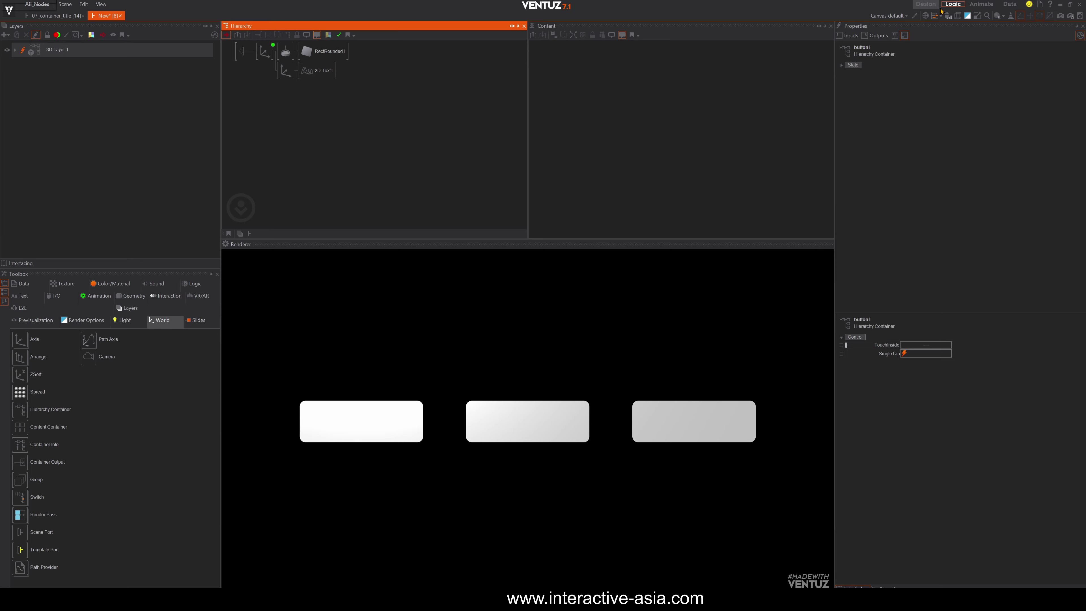
pyautogui.click(286, 71)
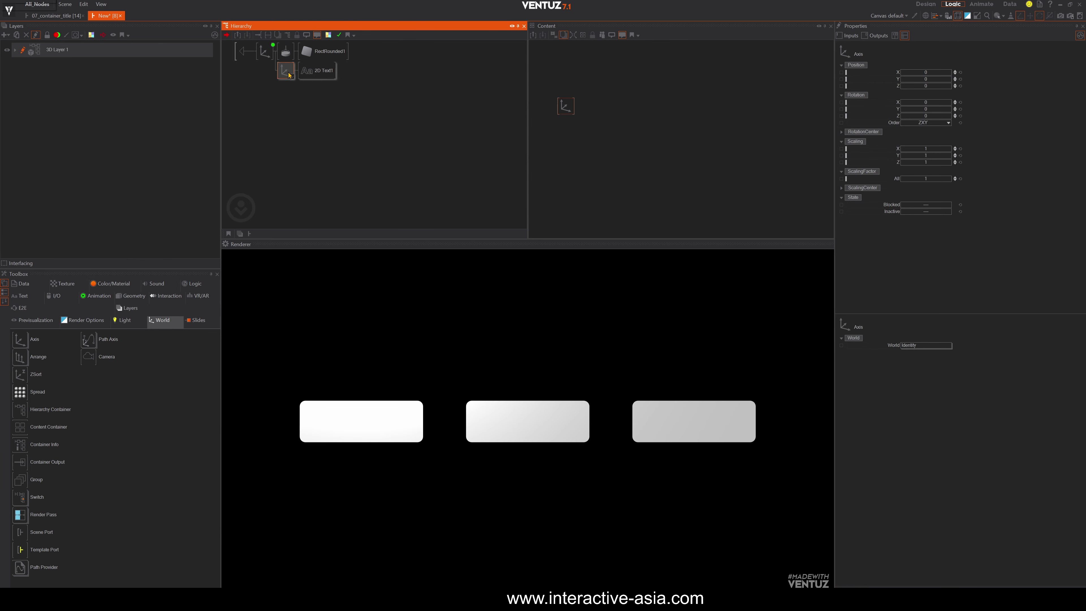
pyautogui.moveTo(928, 81); pyautogui.dragTo(940, 74)
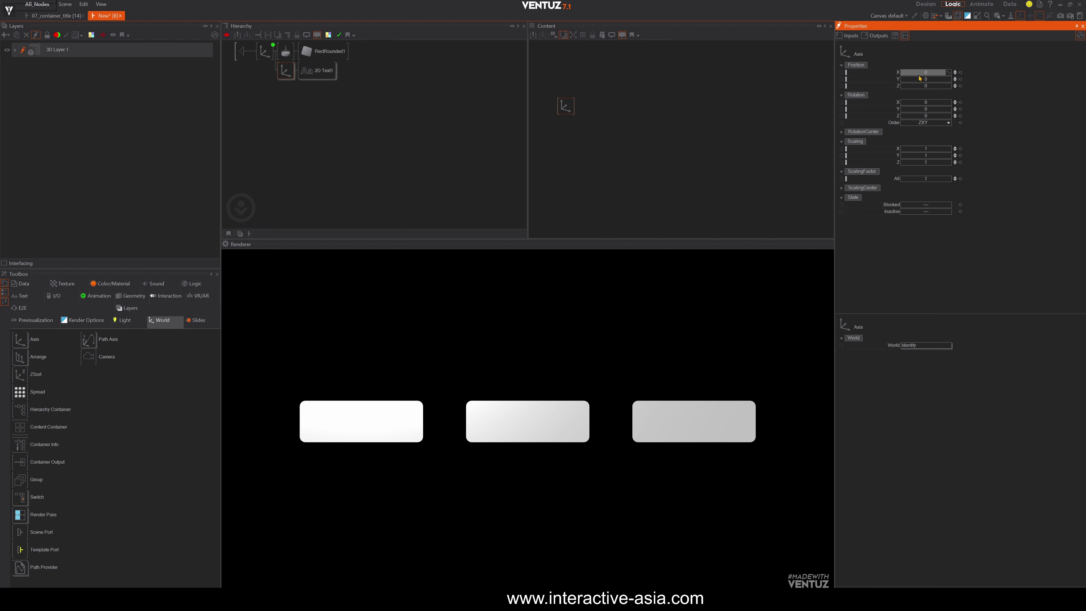
pyautogui.click(329, 71)
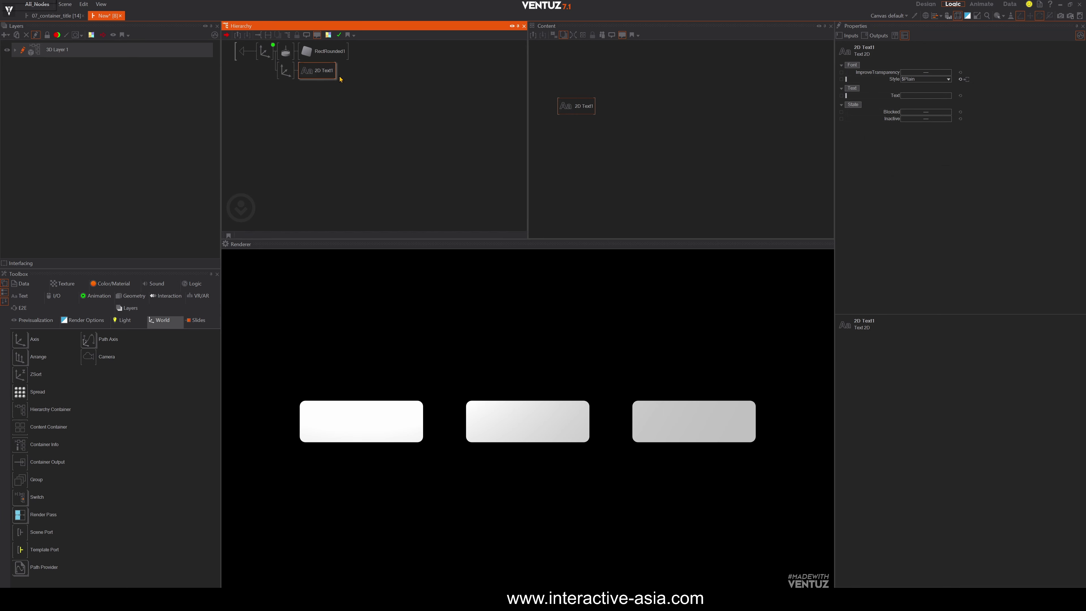
pyautogui.press('Delete')
# Add a Text 2D node with a bound Block Text under the new Axis in button1
pyautogui.doubleClick(342, 108)
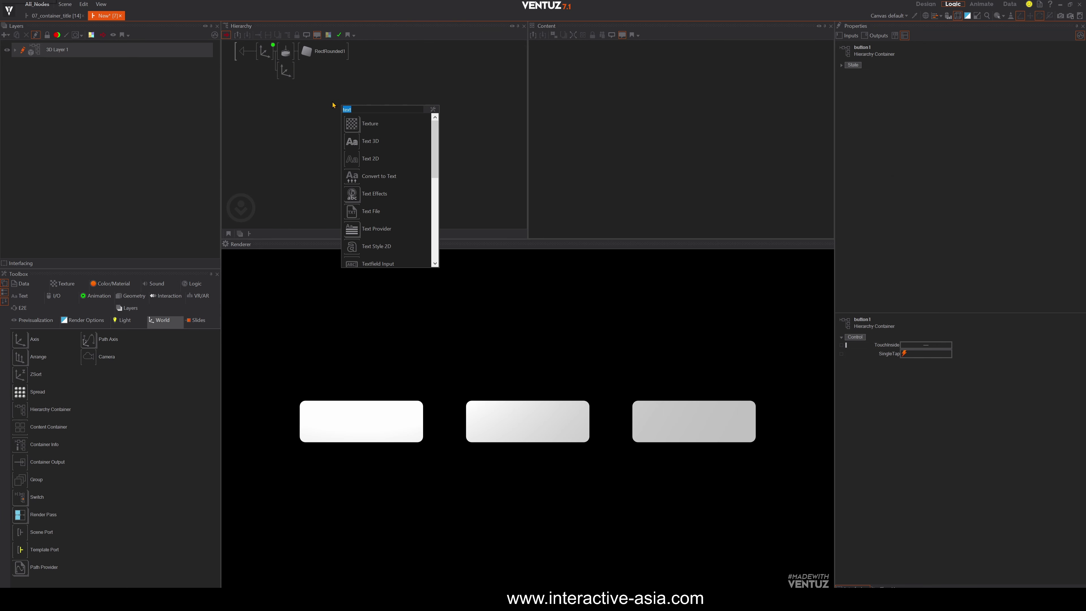
pyautogui.write('tex')
pyautogui.moveTo(353, 158); pyautogui.dragTo(332, 128)
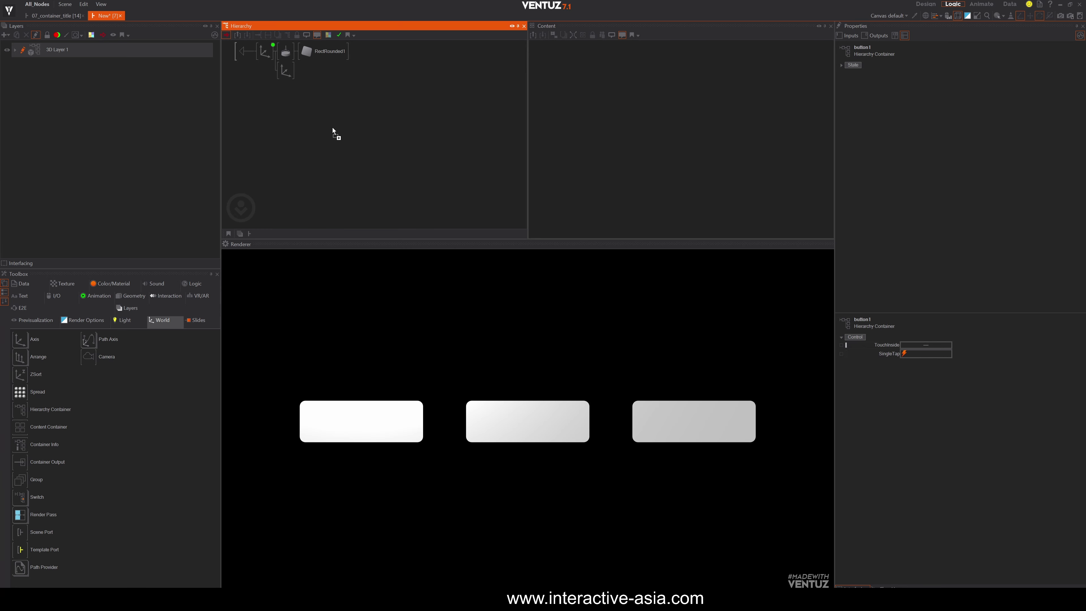
pyautogui.moveTo(297, 74); pyautogui.dragTo(298, 74)
pyautogui.click(322, 86)
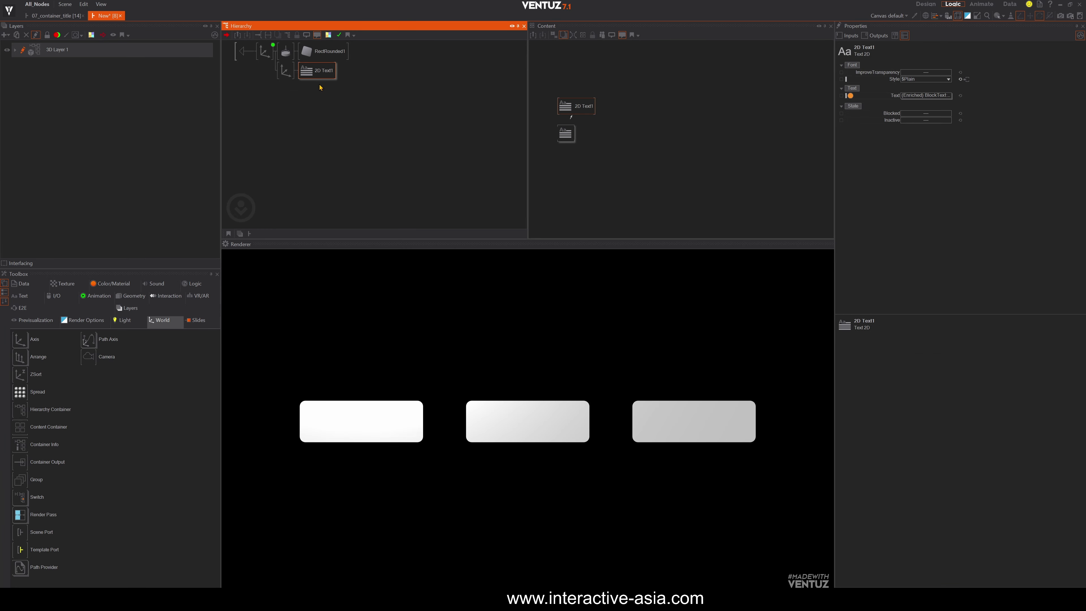
pyautogui.click(571, 134)
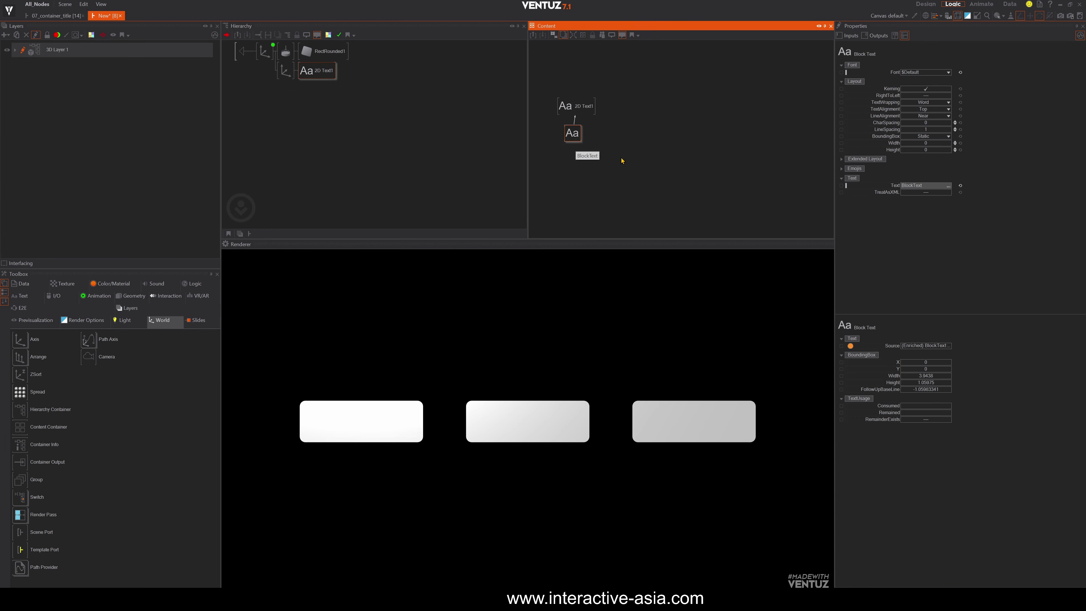
# Raise the text's Axis to about 3.4 on the Y position
pyautogui.click(286, 70)
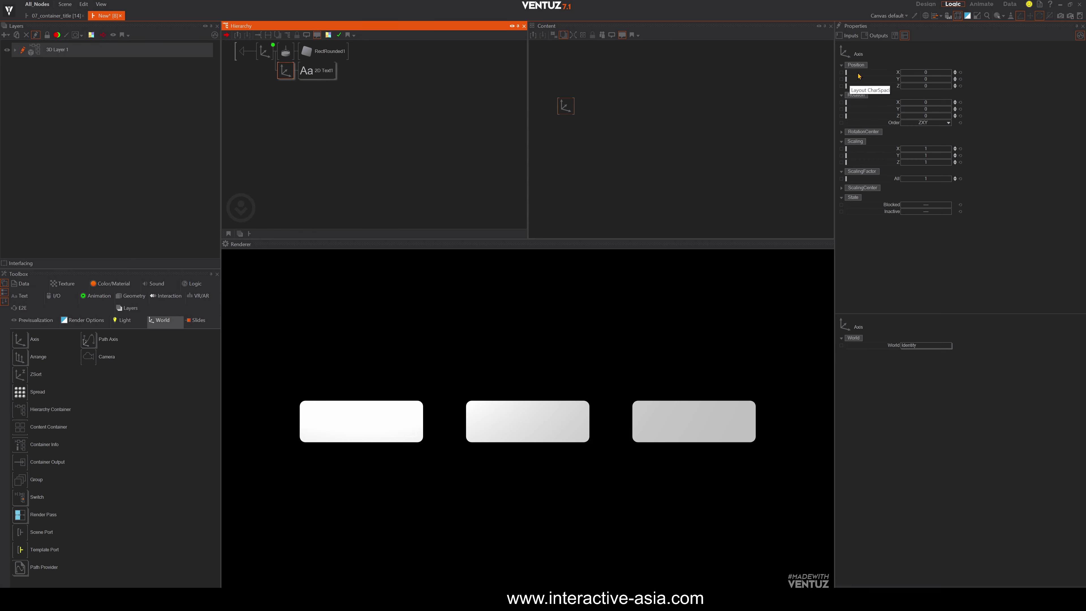
pyautogui.scroll(7, 924, 78)
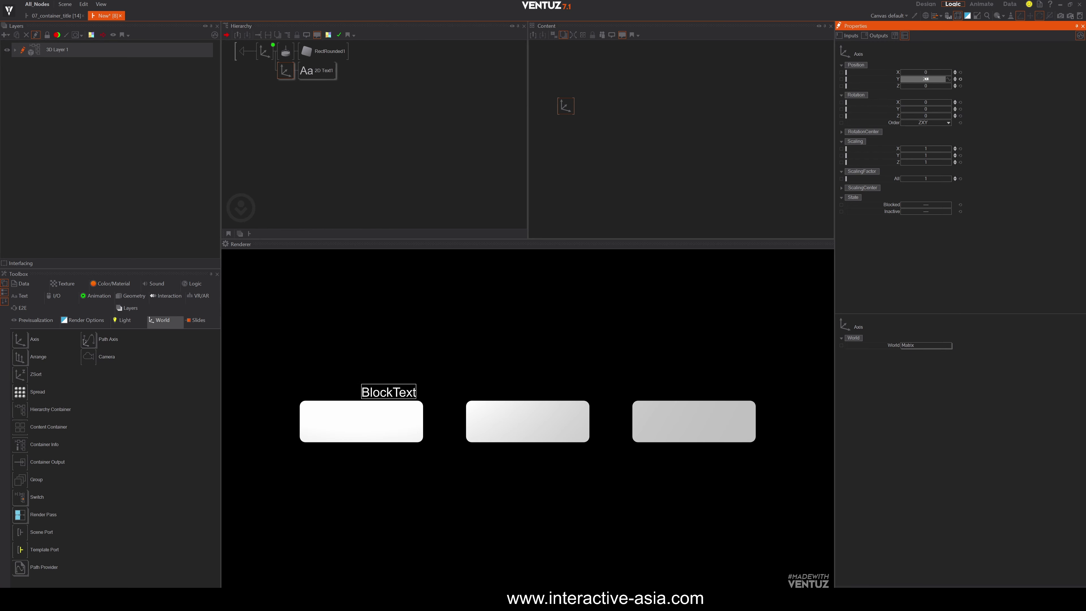
# Insert a Color Solid material between the Axis and the 2D text, and set its base color to black
pyautogui.doubleClick(344, 112)
pyautogui.write('color')
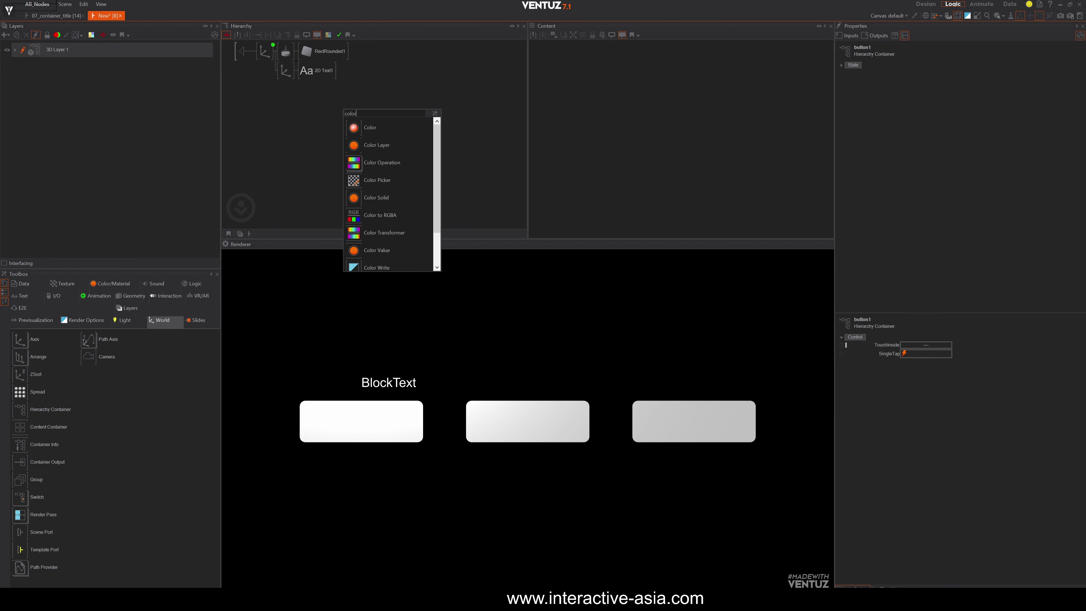
pyautogui.moveTo(357, 201); pyautogui.dragTo(301, 75)
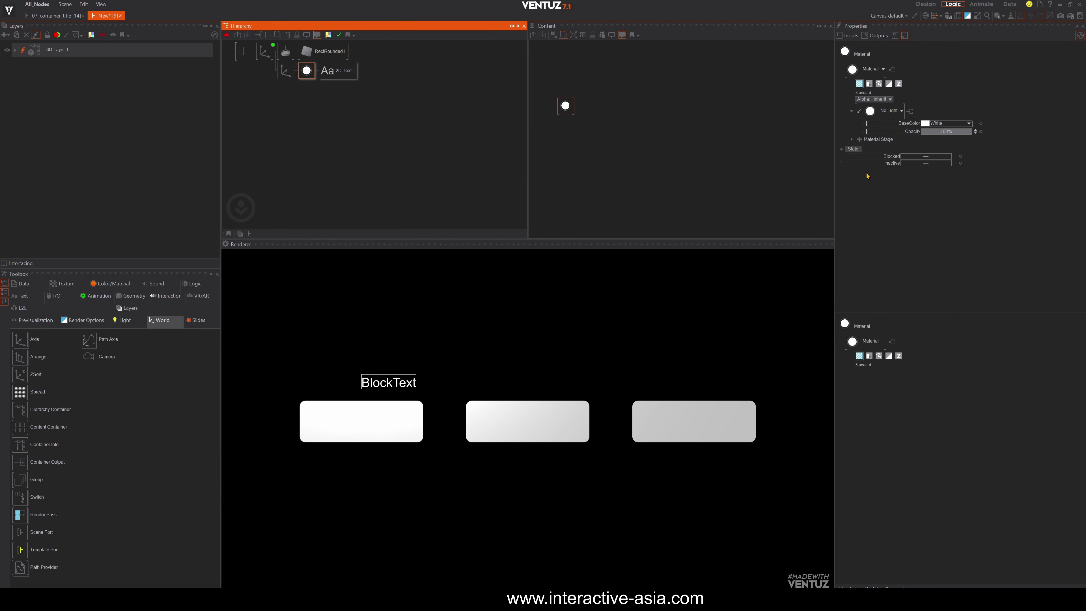
pyautogui.click(969, 123)
pyautogui.click(921, 206)
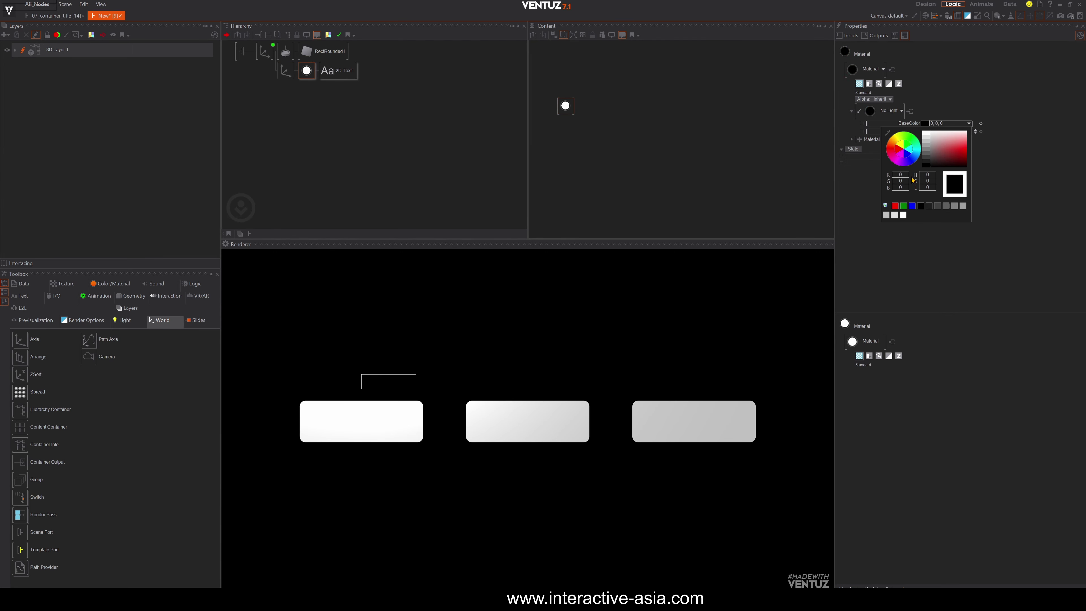
# Reset the text Axis's Y position to its default
pyautogui.click(286, 71)
pyautogui.click(285, 71)
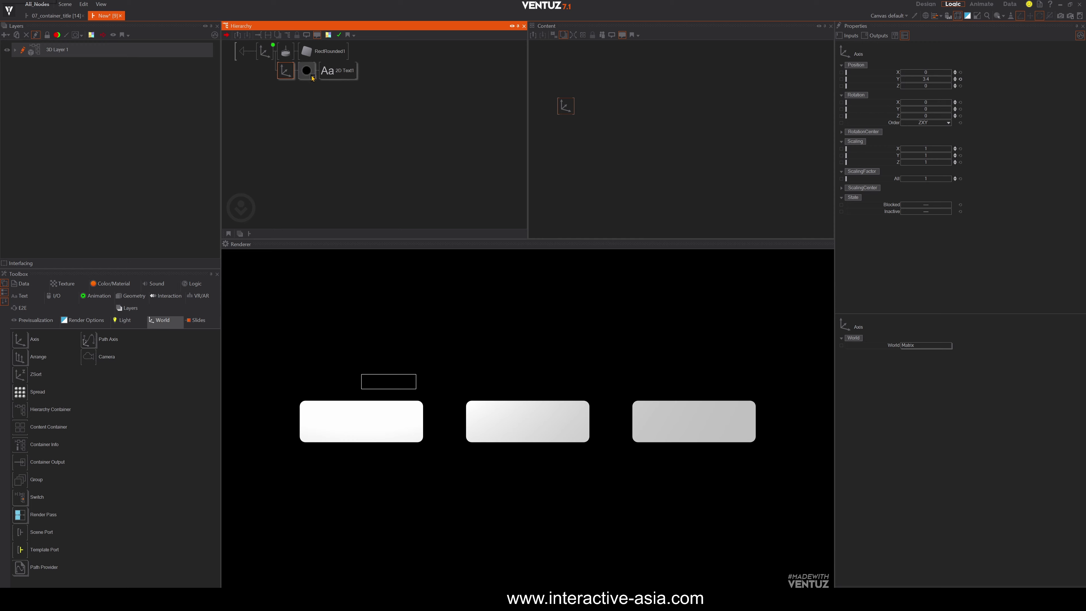
pyautogui.click(961, 79)
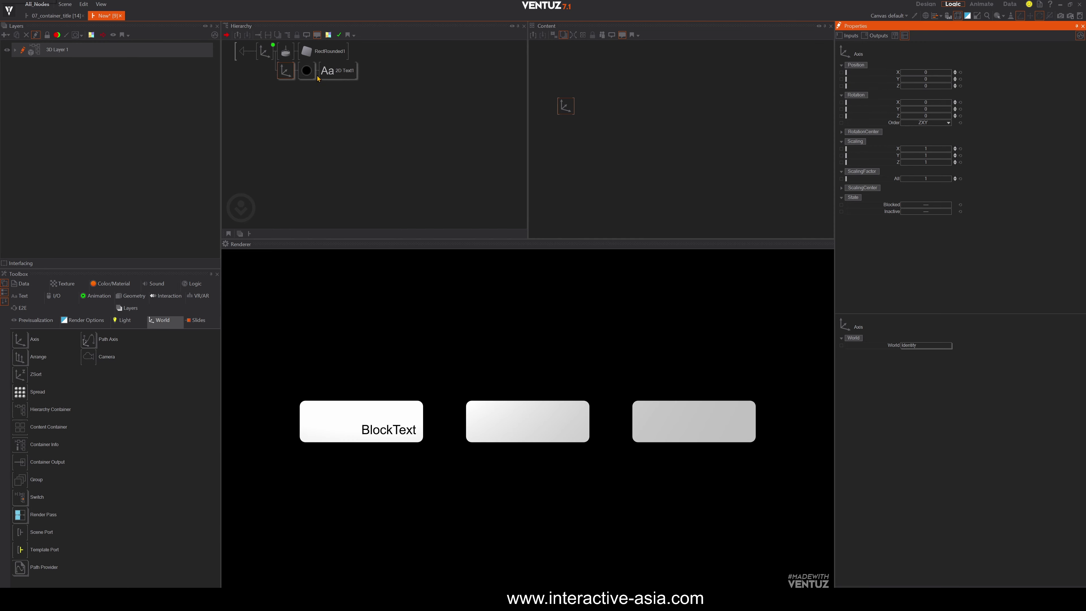
# Set the Block Text's TextAlignment and LineAlignment to Center, and scale its Axis uniformly by about 1.47
pyautogui.click(342, 69)
pyautogui.click(573, 132)
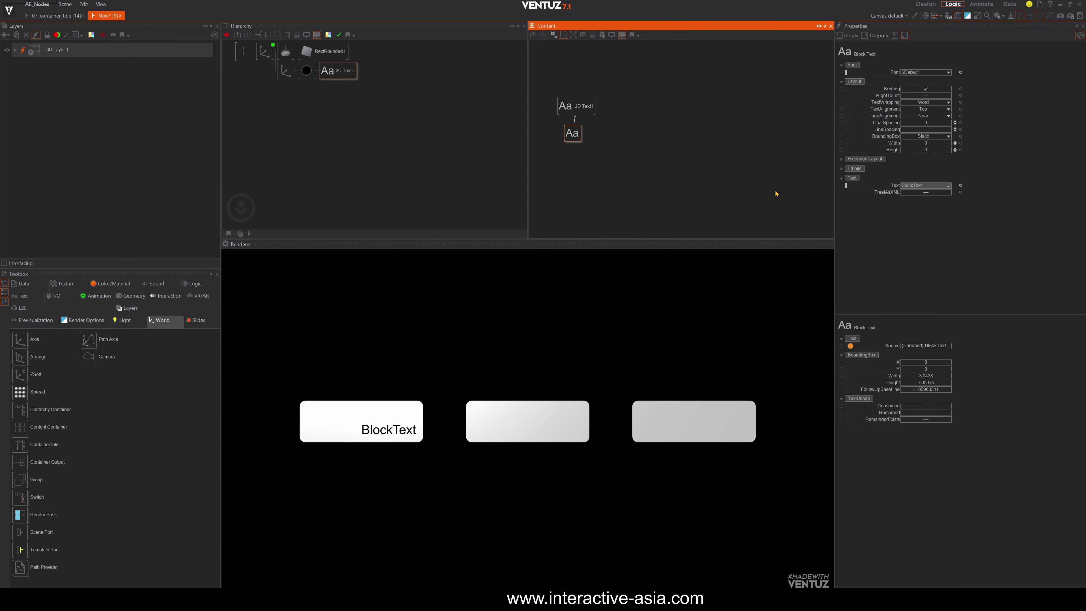
pyautogui.click(928, 116)
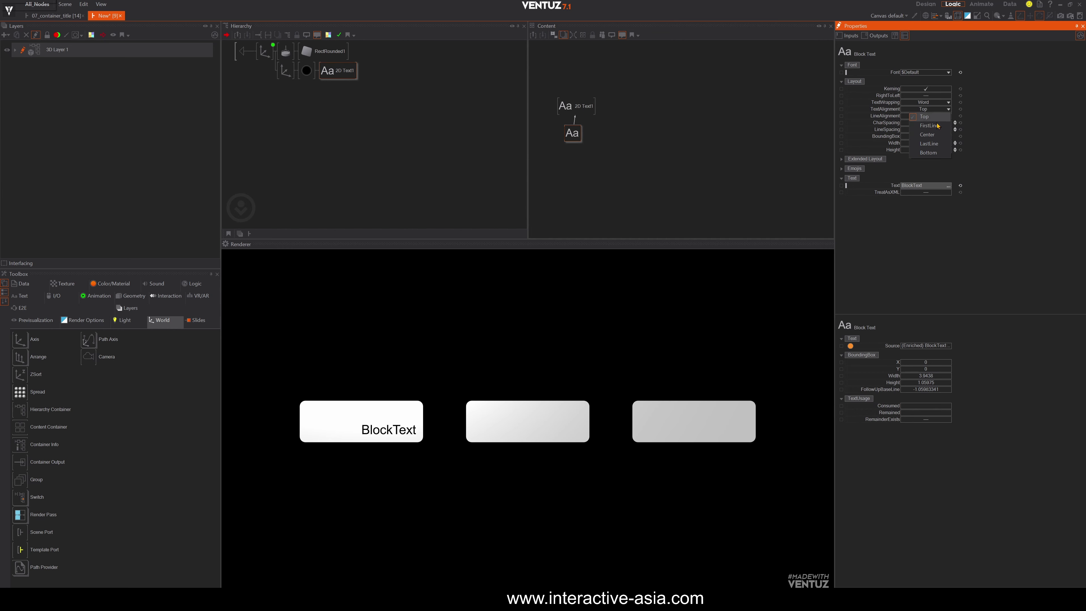
pyautogui.click(928, 134)
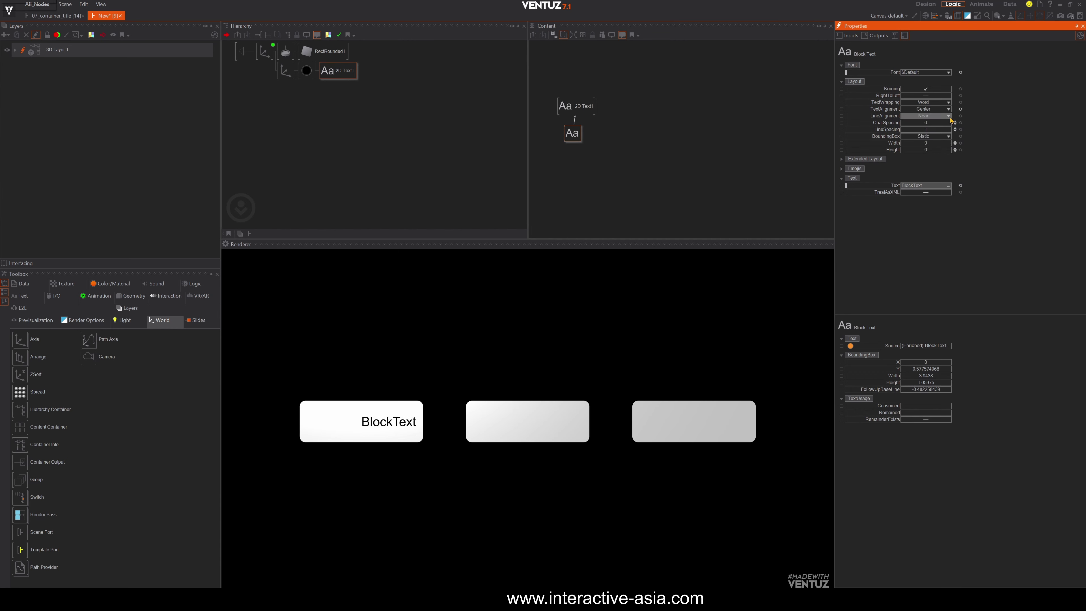
pyautogui.click(938, 116)
pyautogui.click(935, 132)
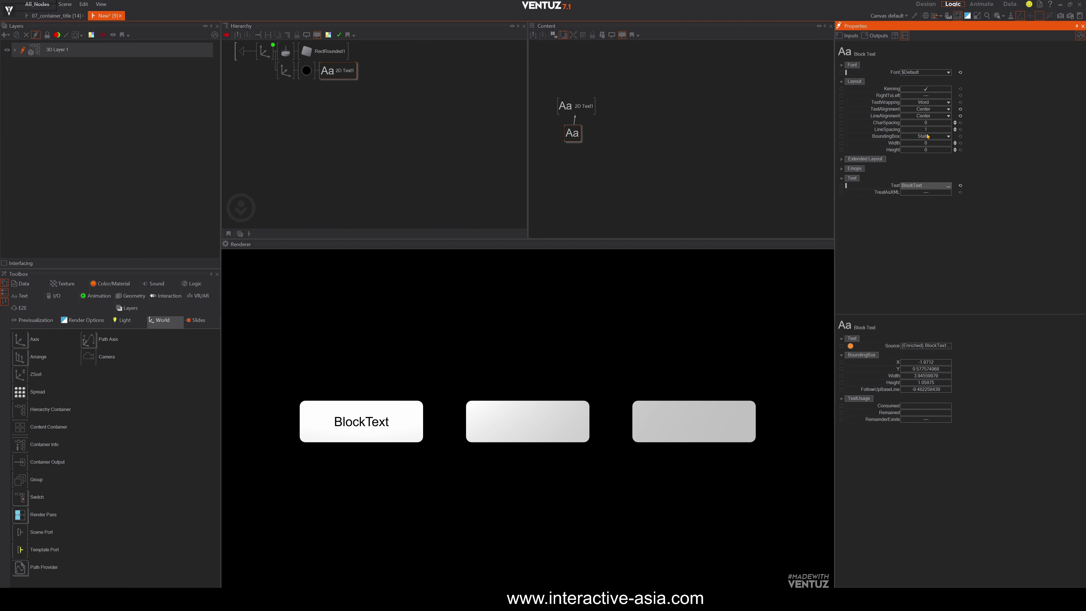
pyautogui.click(285, 71)
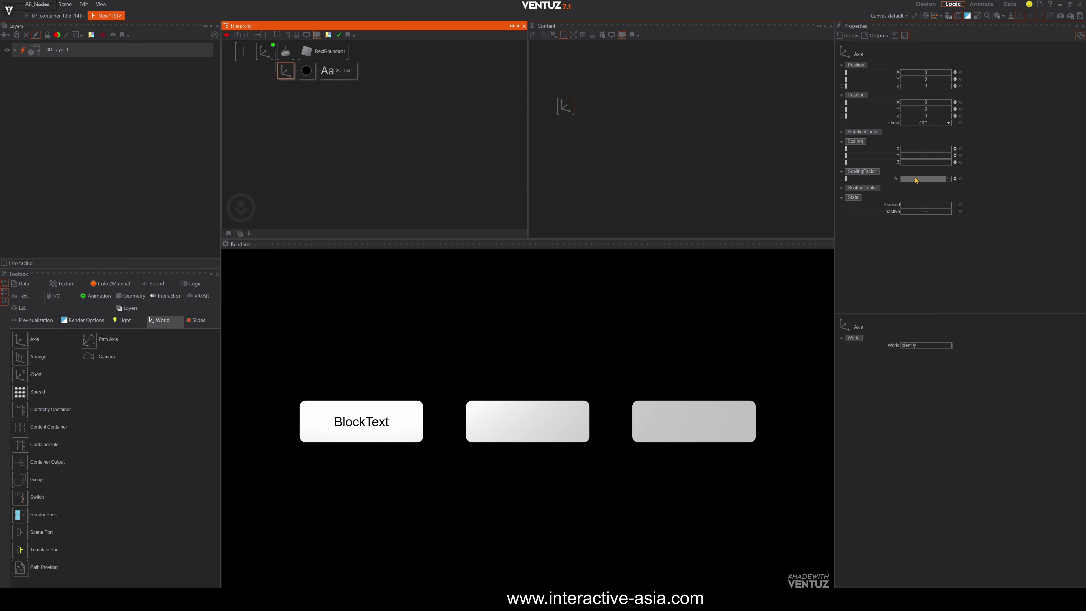
pyautogui.moveTo(921, 179); pyautogui.dragTo(931, 179)
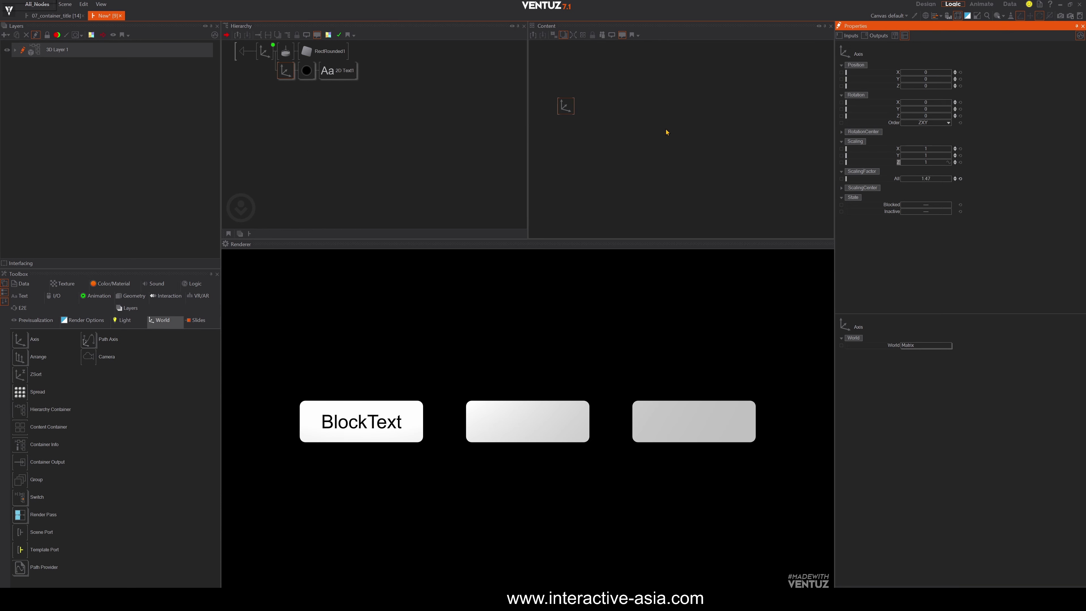
# Expose the Block Text's Text property on the button1 container and return to the parent hierarchy level
pyautogui.click(338, 73)
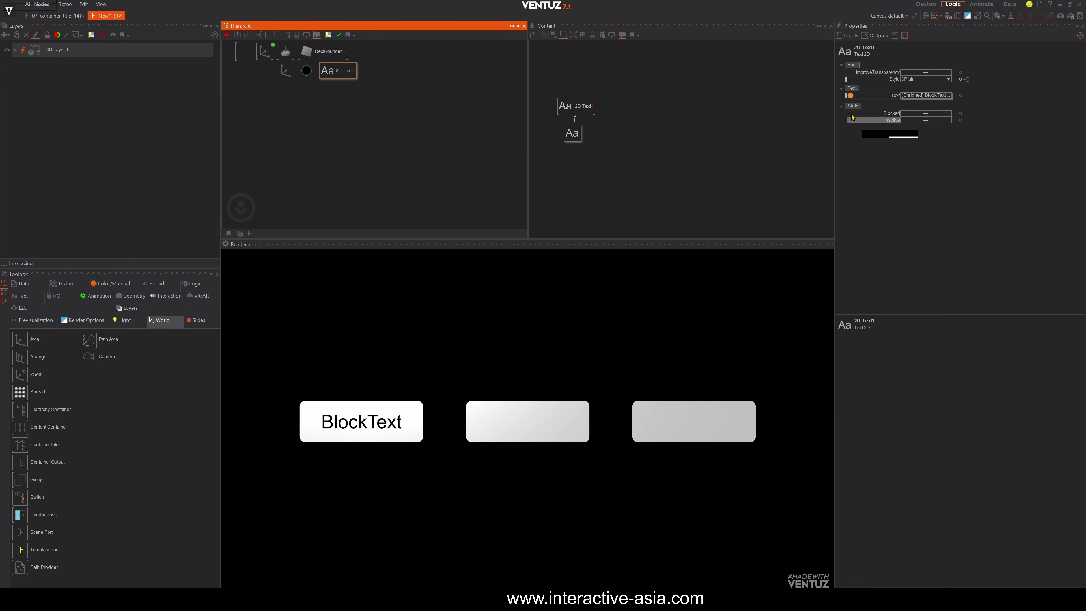
pyautogui.click(572, 133)
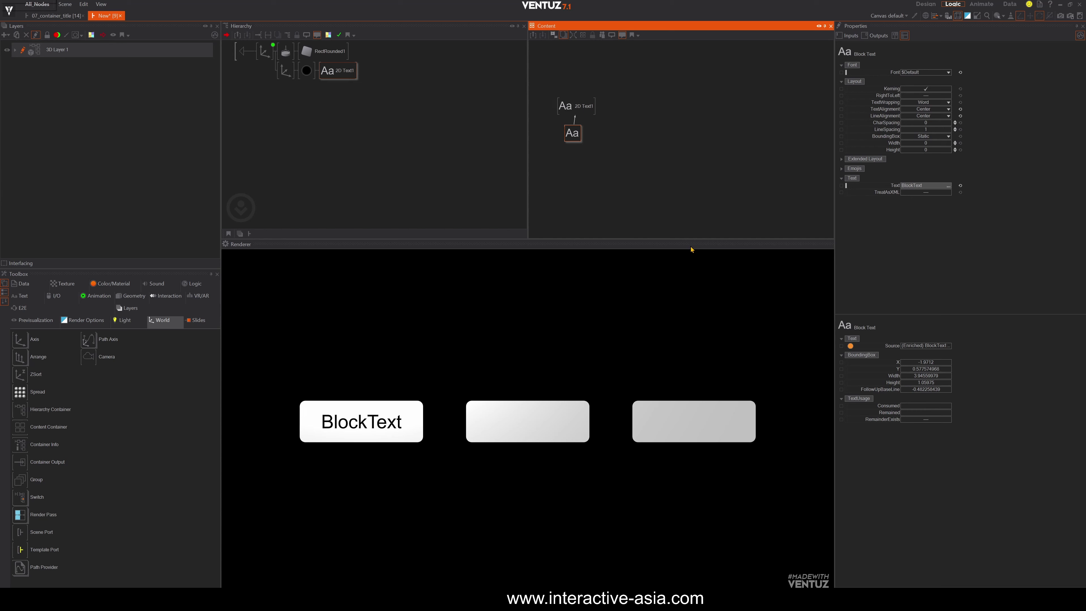
pyautogui.click(903, 265)
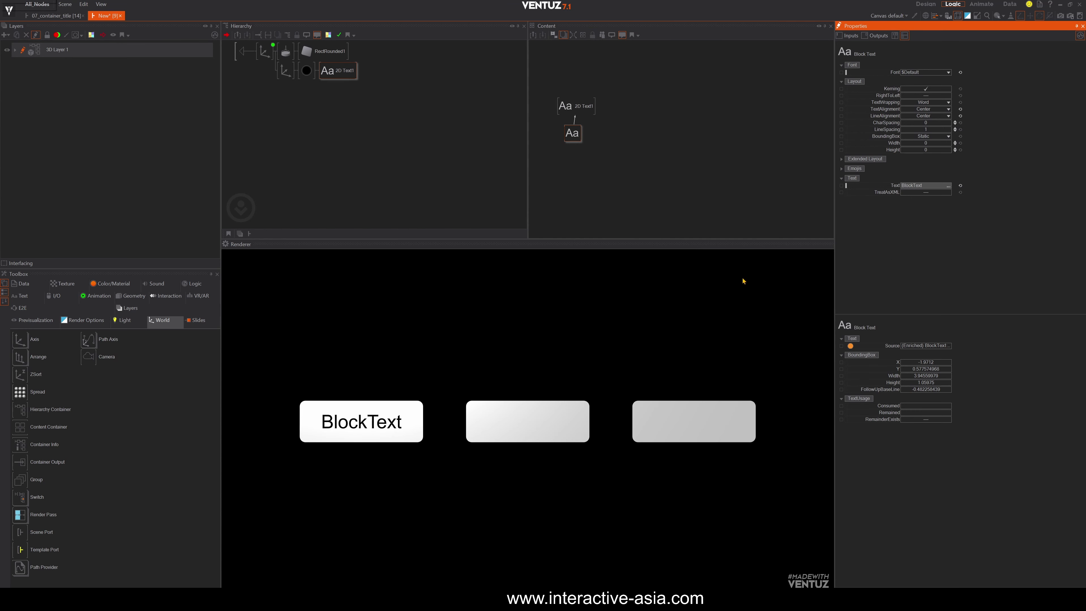
pyautogui.click(841, 185)
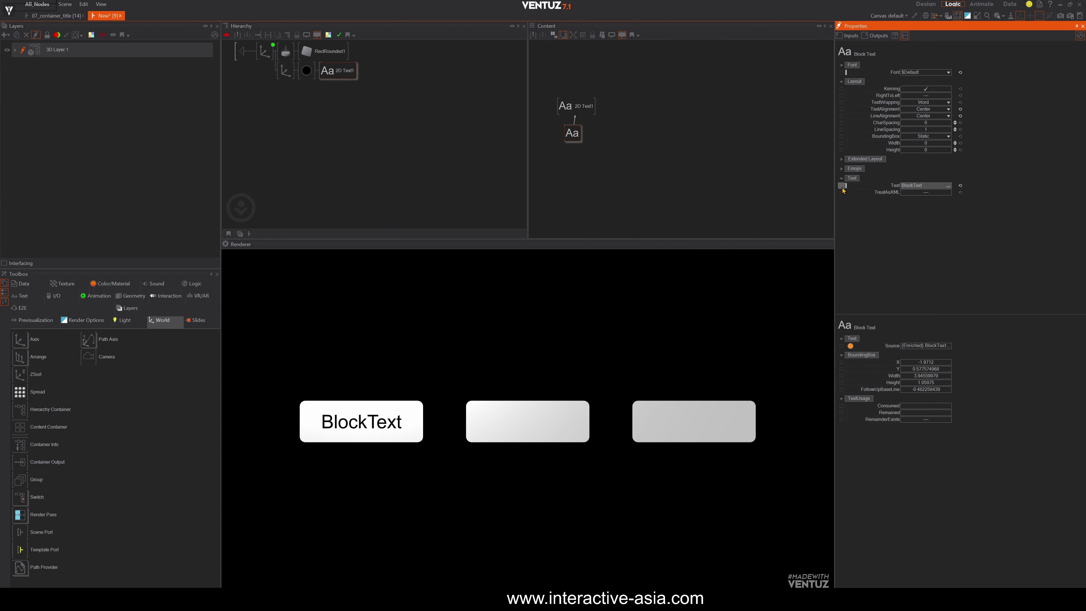
pyautogui.click(376, 151)
pyautogui.click(242, 51)
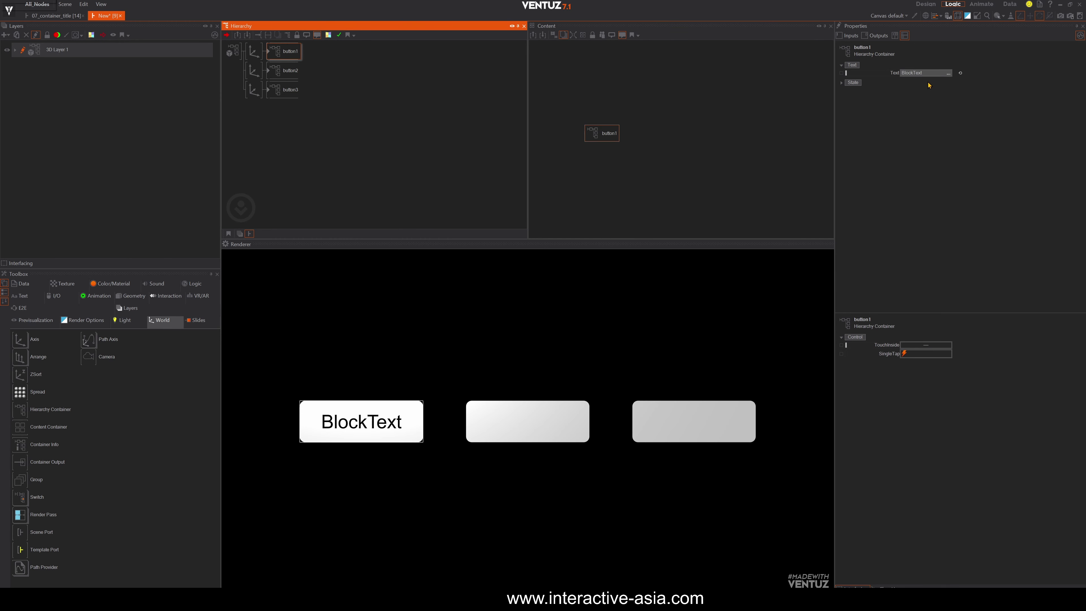
# Set button1's exposed Text property to "Button 1"
pyautogui.click(926, 74)
pyautogui.write('Button 1')
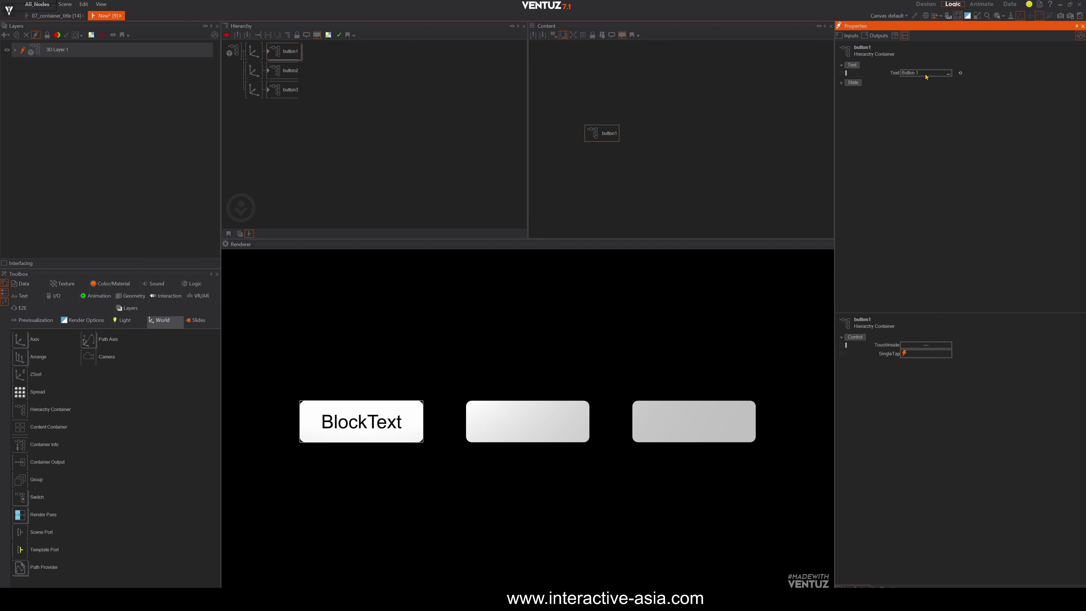
pyautogui.press('Return')
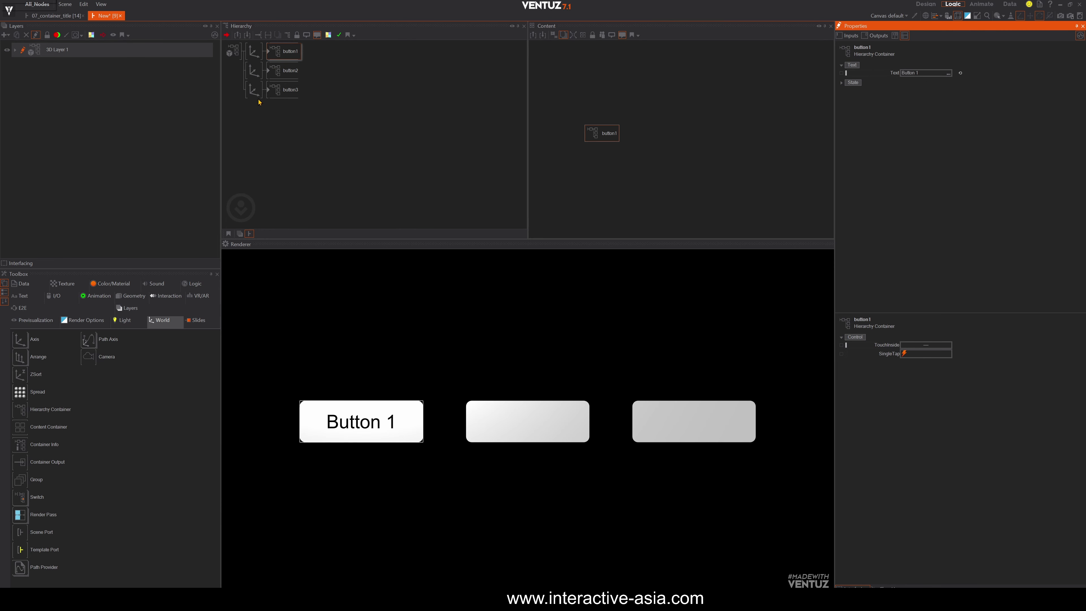
pyautogui.click(286, 50)
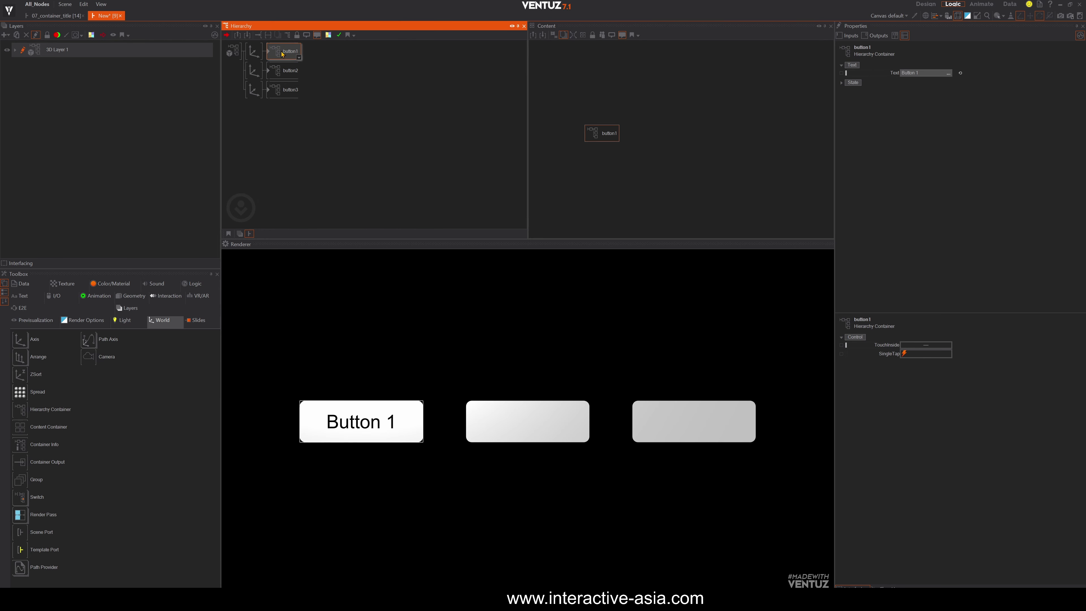
# Replace the button2 and button3 containers with copies of the updated button1 container that exposes the Text property
pyautogui.click(314, 172)
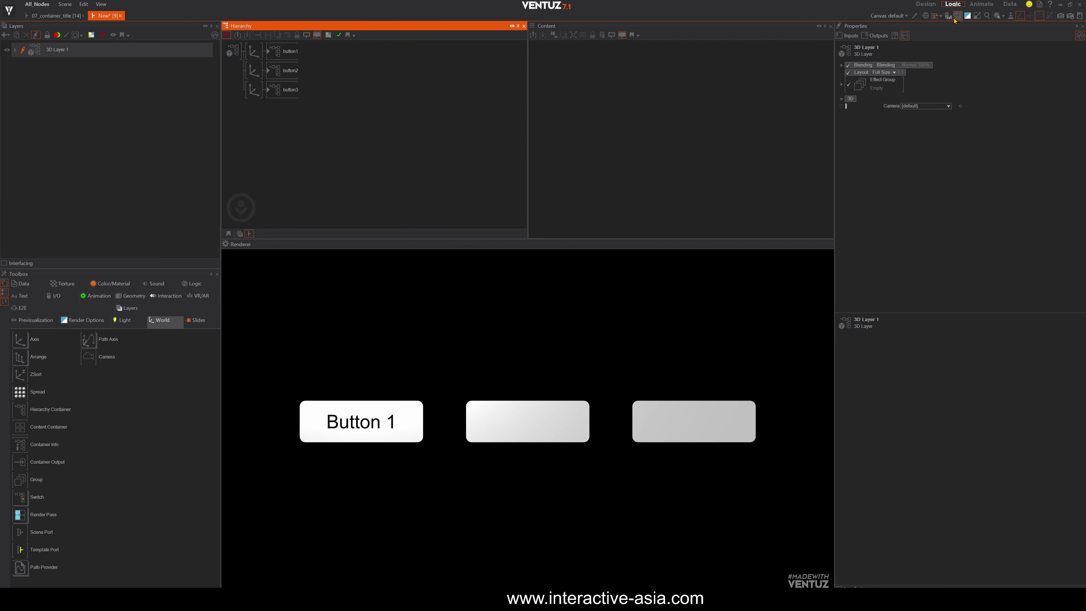
pyautogui.click(285, 55)
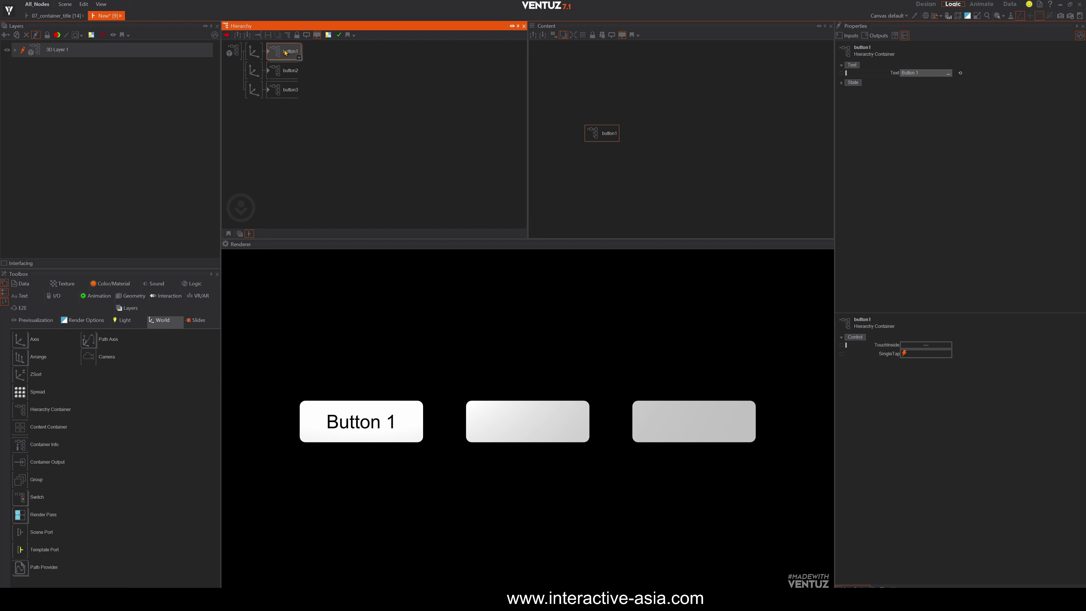
pyautogui.moveTo(284, 49); pyautogui.dragTo(284, 89)
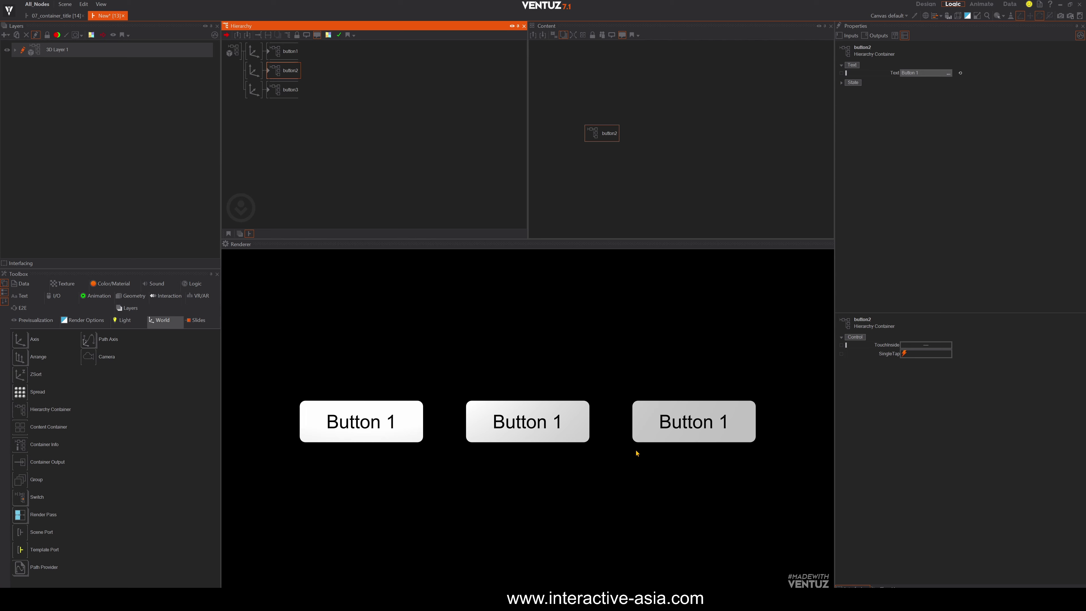
pyautogui.click(398, 444)
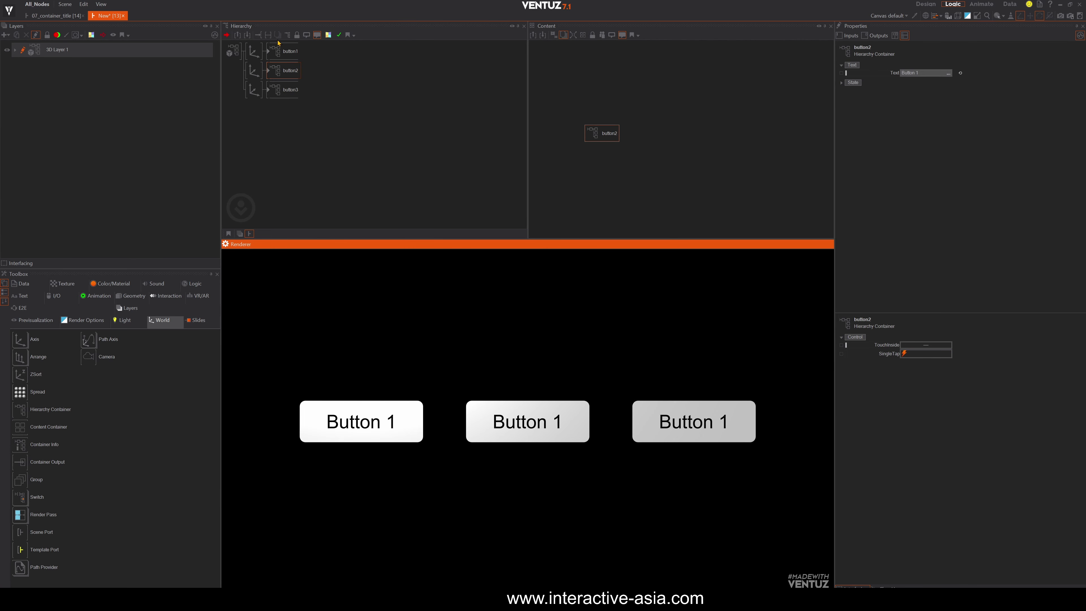
# Set the exposed Text property of the button2 container to "Button 2"
pyautogui.click(282, 51)
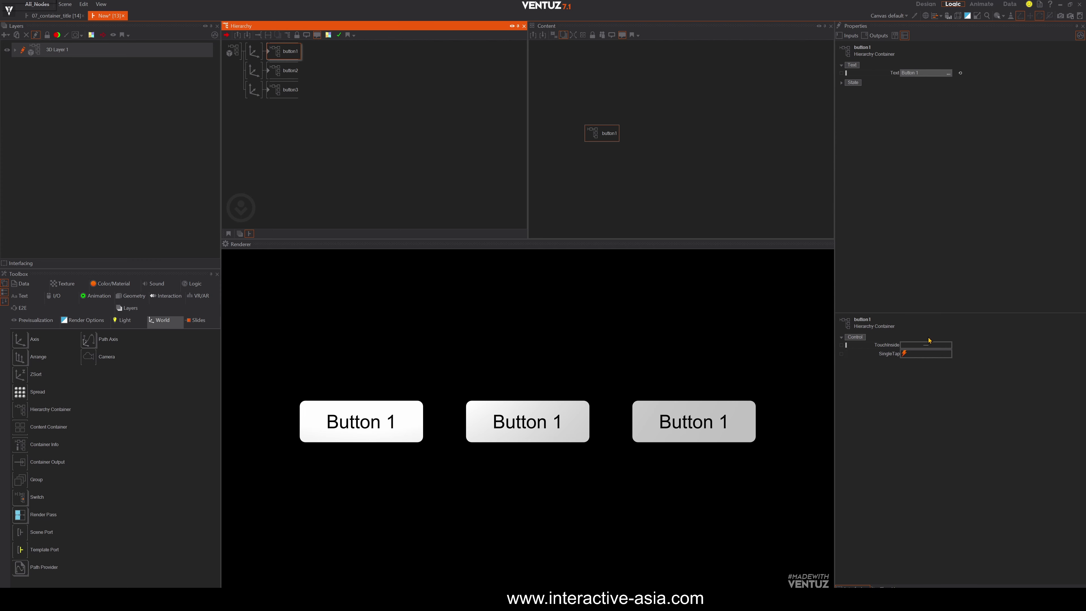
pyautogui.click(287, 71)
pyautogui.click(277, 93)
pyautogui.click(283, 68)
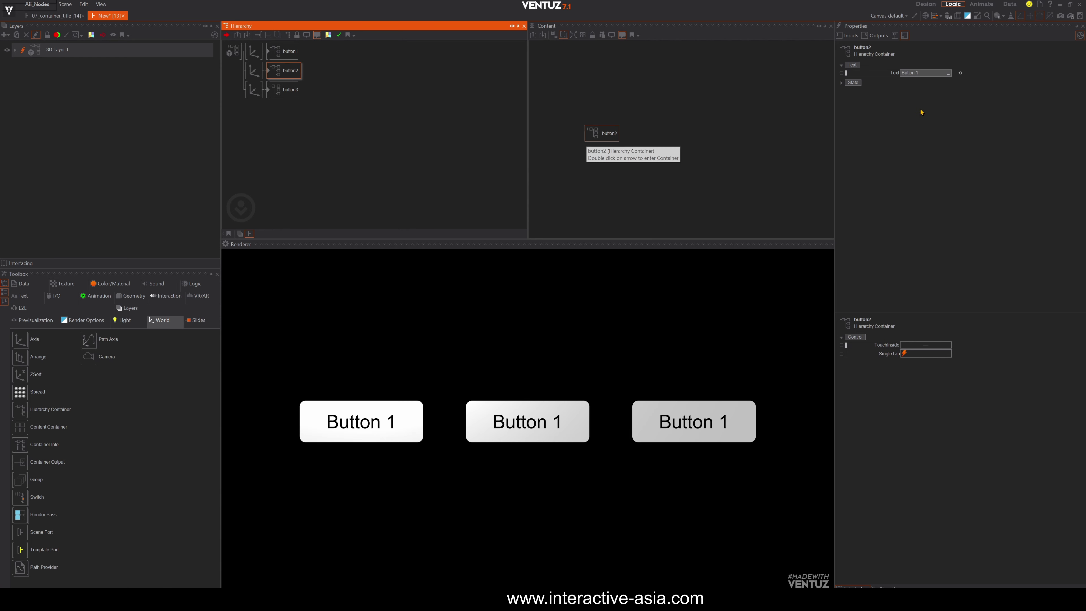
pyautogui.click(932, 72)
pyautogui.click(937, 73)
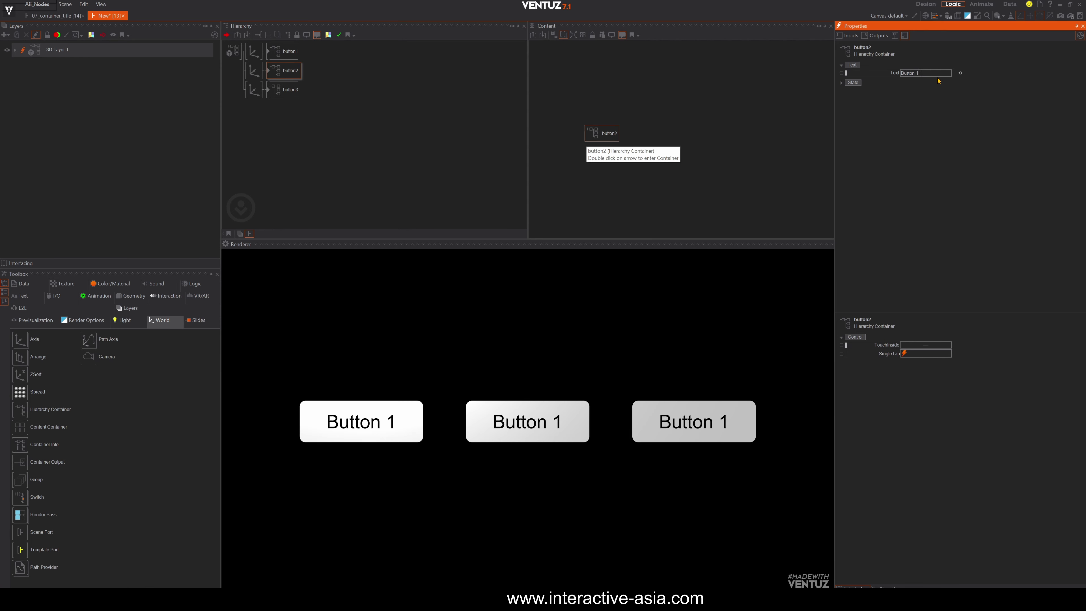
pyautogui.press('BackSpace')
pyautogui.press('BackSpace')
pyautogui.press('Return')
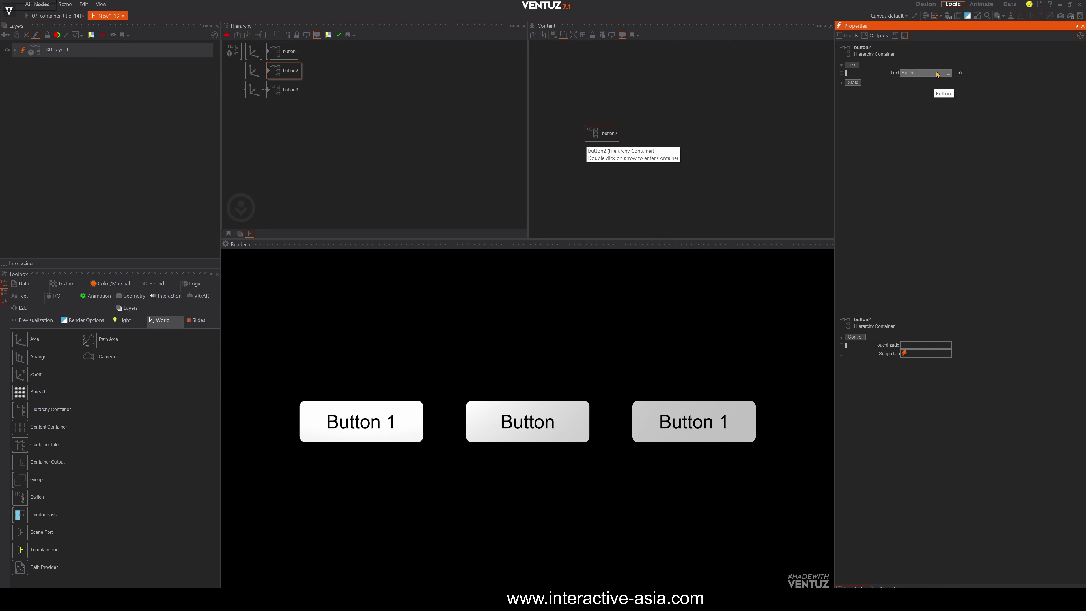
pyautogui.click(935, 73)
pyautogui.click(932, 71)
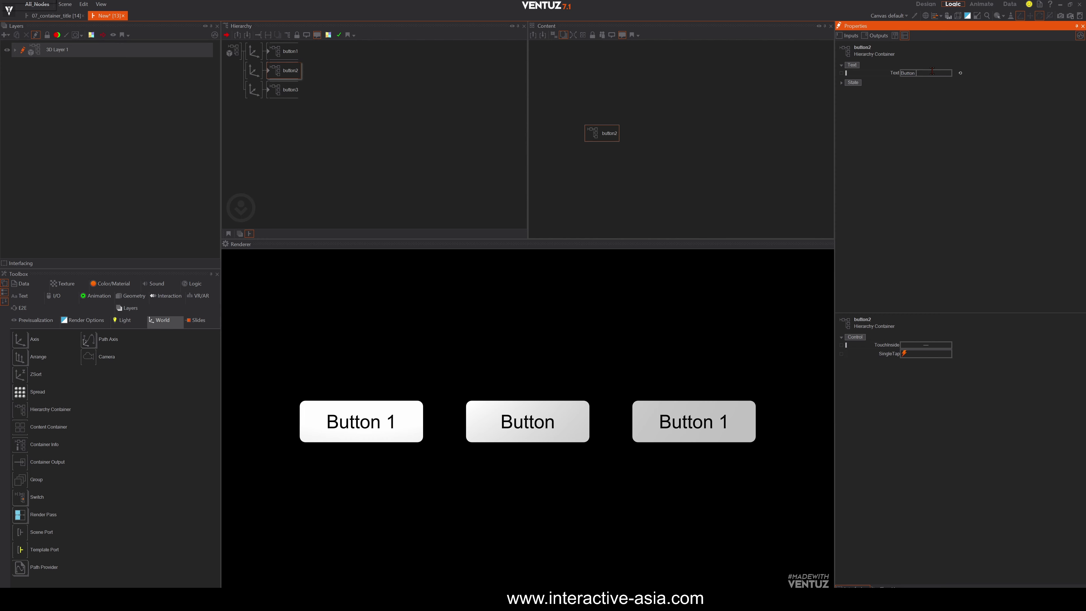
pyautogui.write('2')
pyautogui.press('Return')
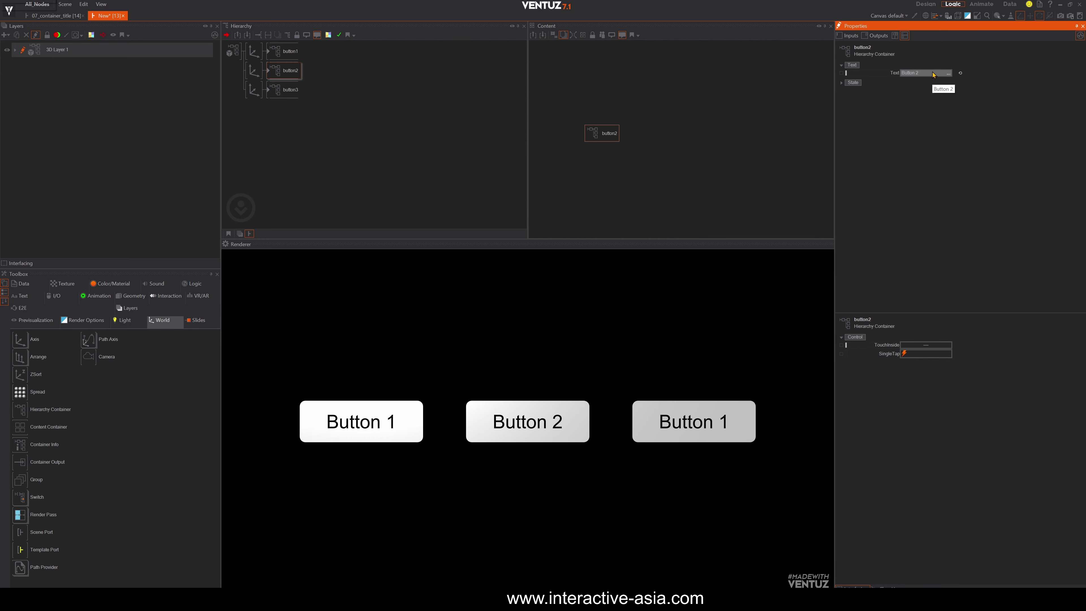
# Set the exposed Text property of the button3 container to "Button 3"
pyautogui.click(286, 90)
pyautogui.click(934, 74)
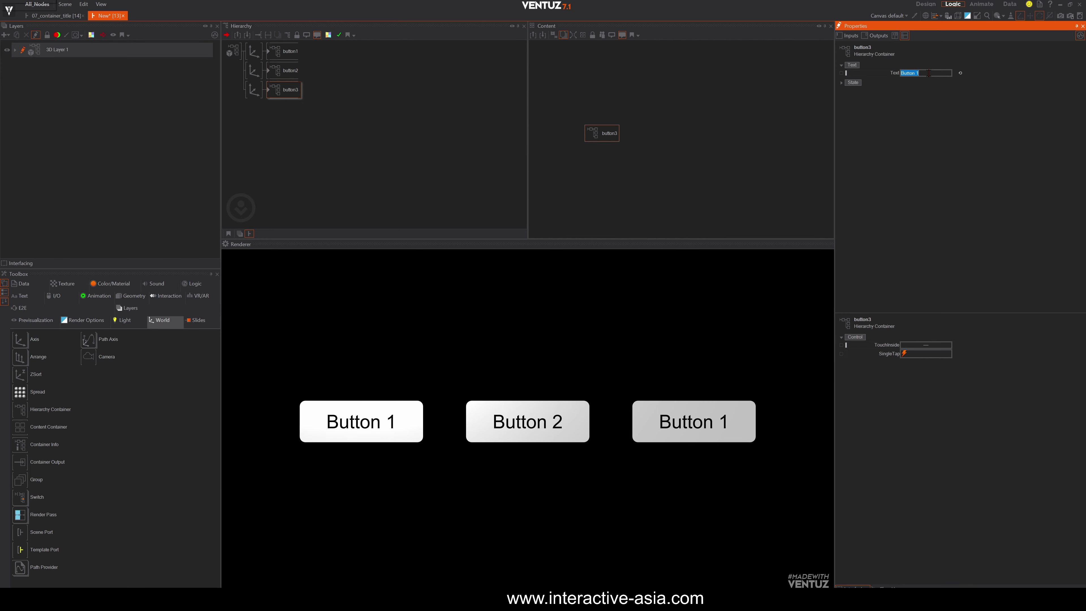
pyautogui.click(926, 74)
pyautogui.press('Return')
pyautogui.click(350, 100)
# Test the touch response of all three buttons in the rendered scene
pyautogui.click(352, 428)
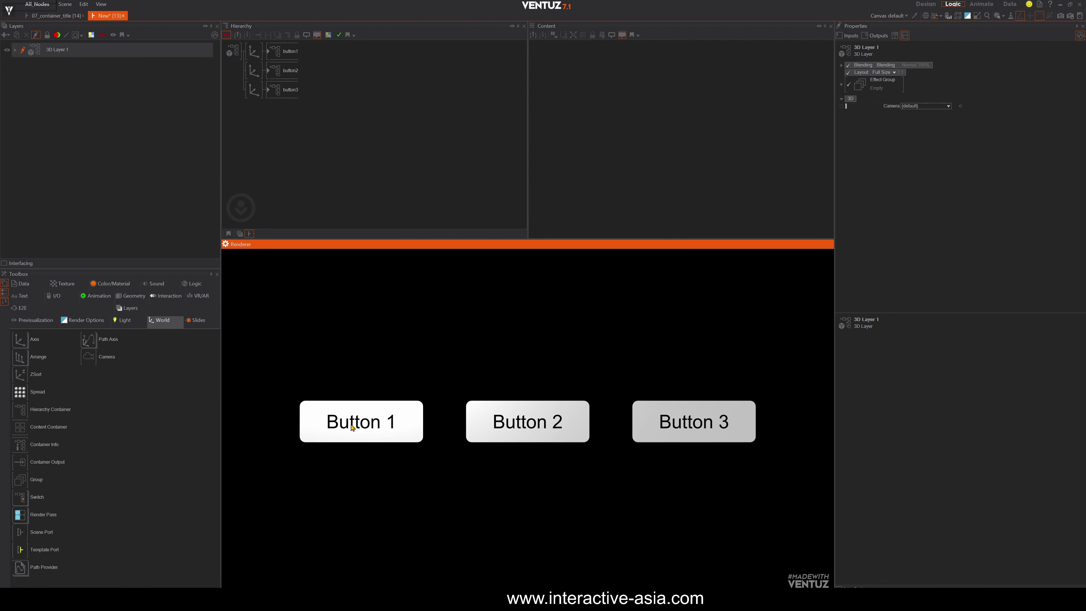
pyautogui.click(507, 420)
pyautogui.click(674, 435)
pyautogui.click(245, 172)
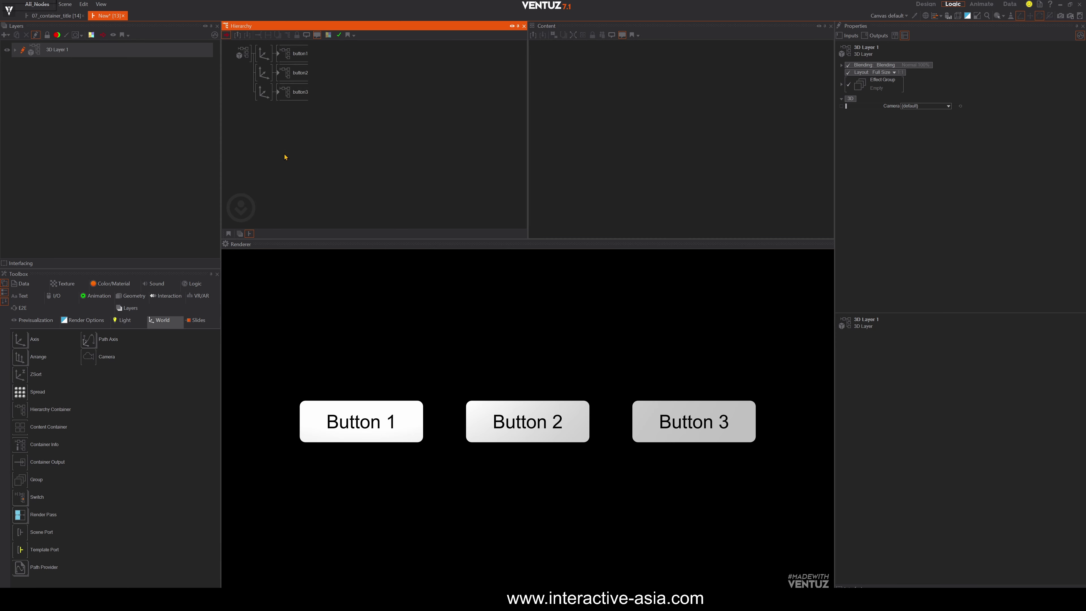
pyautogui.moveTo(284, 155); pyautogui.dragTo(266, 148)
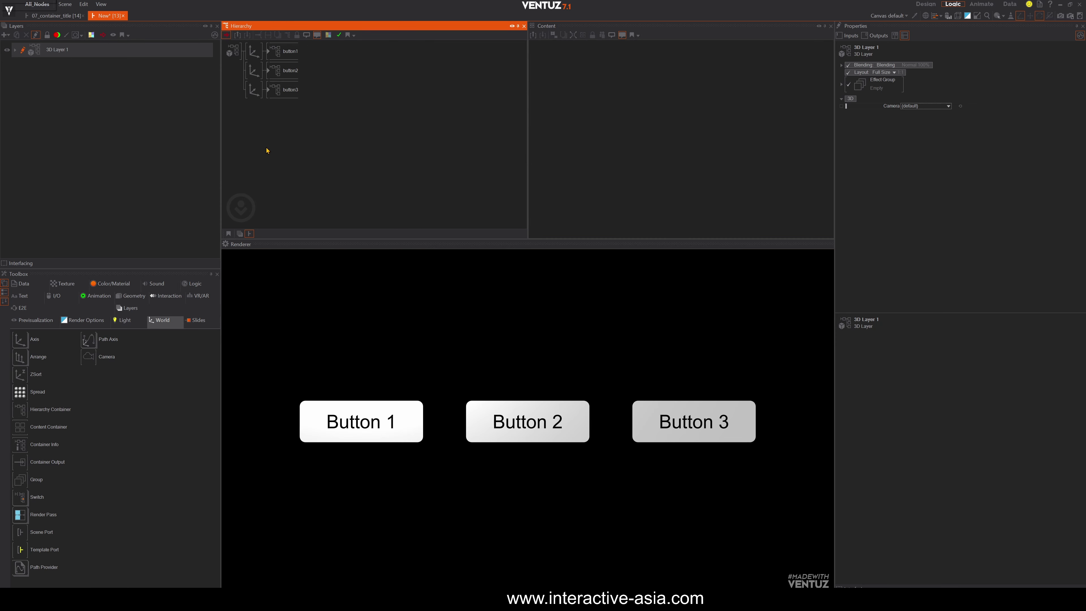
# Examine the touch button, rounded rectangle, material and text nodes inside the button1 container, and return to the parent hierarchy level
pyautogui.doubleClick(273, 54)
pyautogui.click(286, 57)
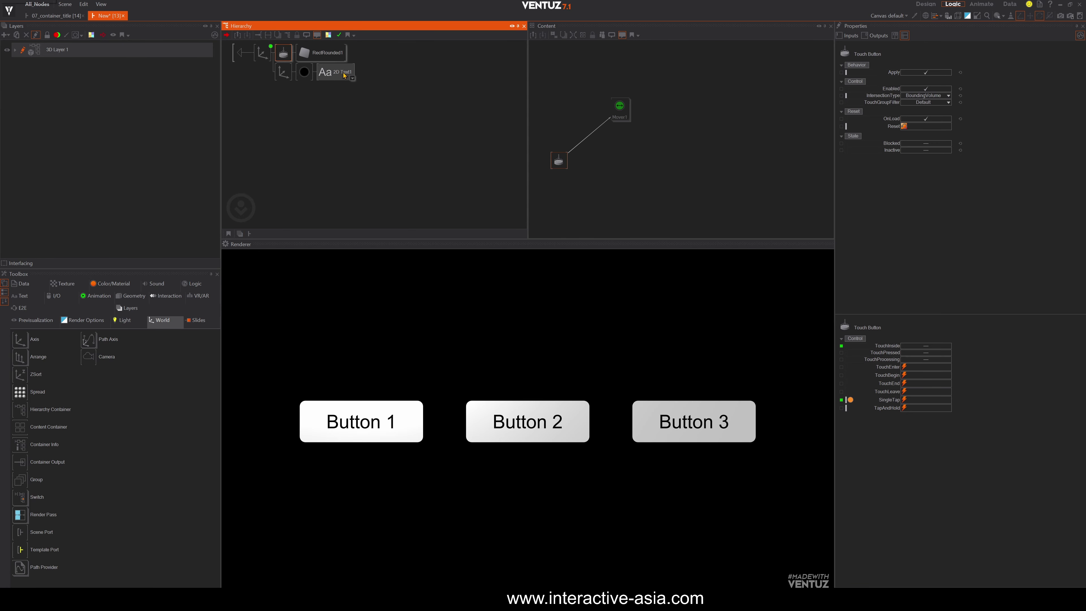
pyautogui.click(345, 74)
pyautogui.moveTo(625, 168); pyautogui.dragTo(640, 173)
pyautogui.click(317, 55)
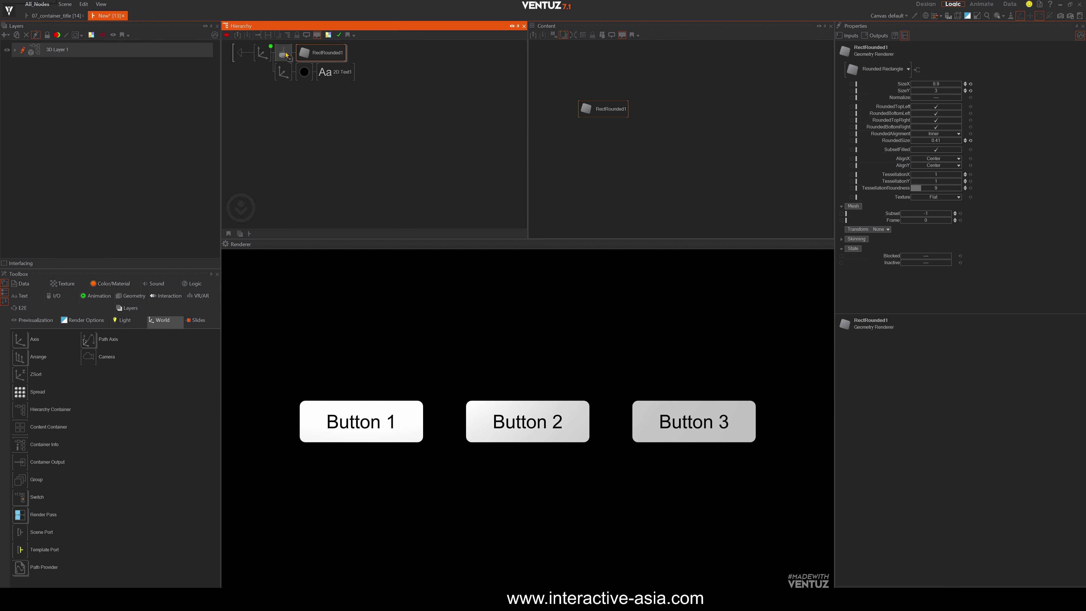
pyautogui.click(284, 55)
pyautogui.click(284, 74)
pyautogui.click(305, 75)
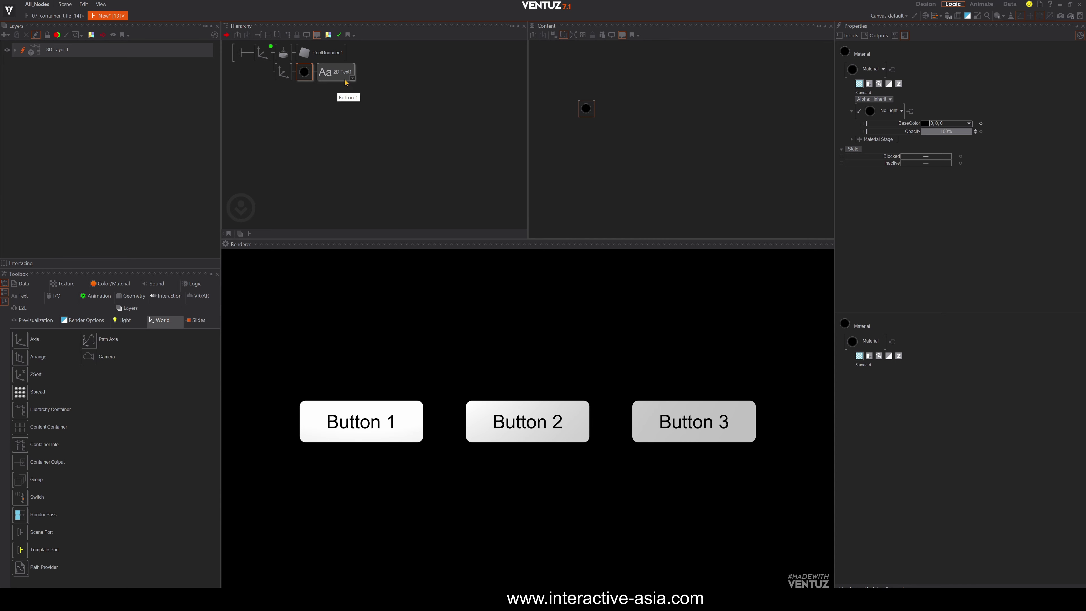
pyautogui.click(338, 83)
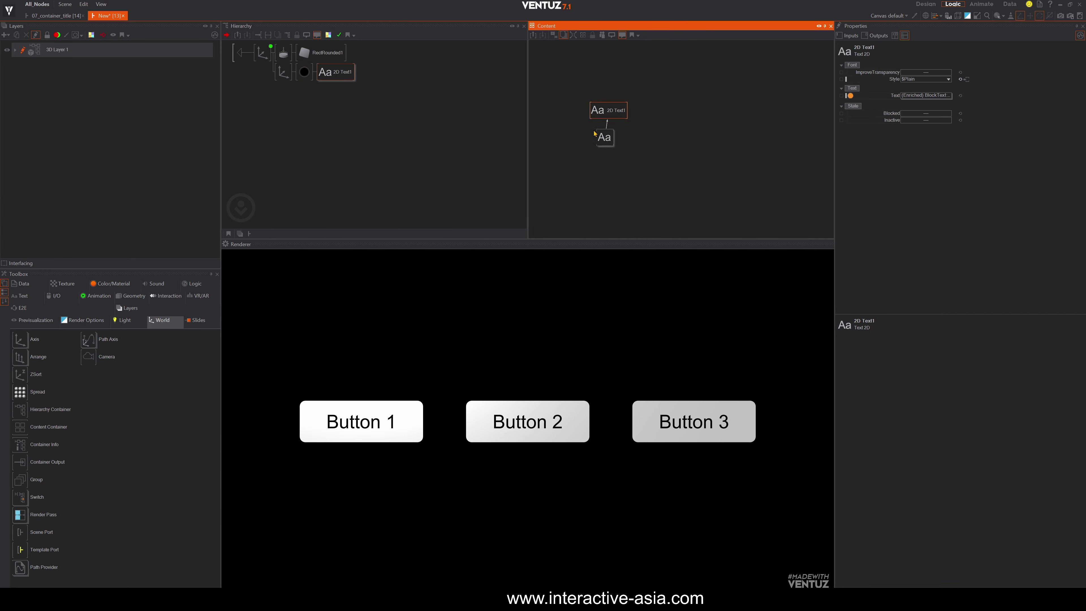
pyautogui.moveTo(602, 138); pyautogui.dragTo(583, 144)
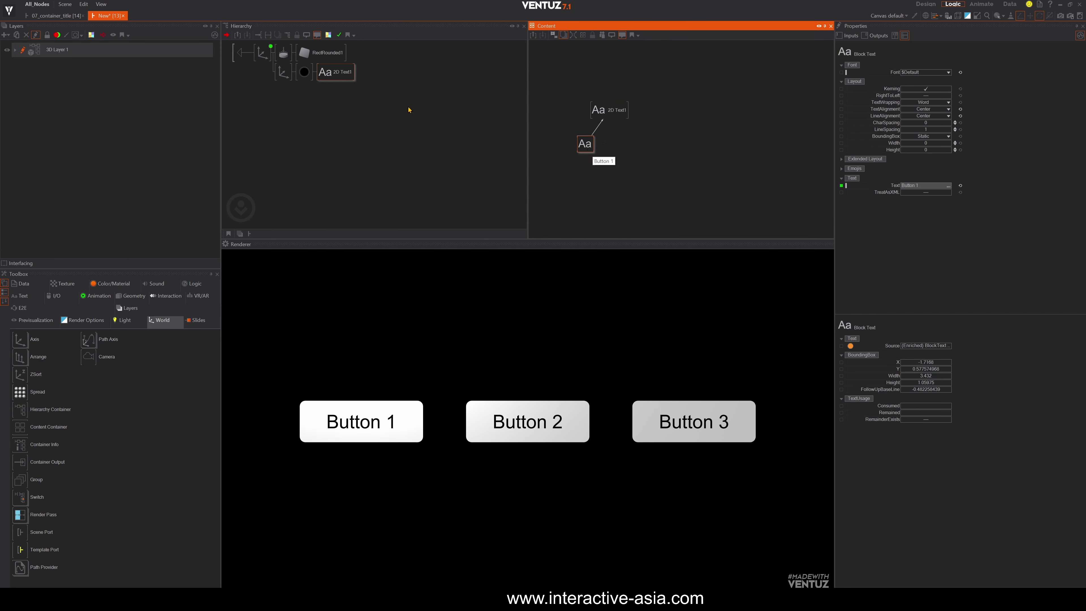
pyautogui.click(356, 108)
pyautogui.click(654, 140)
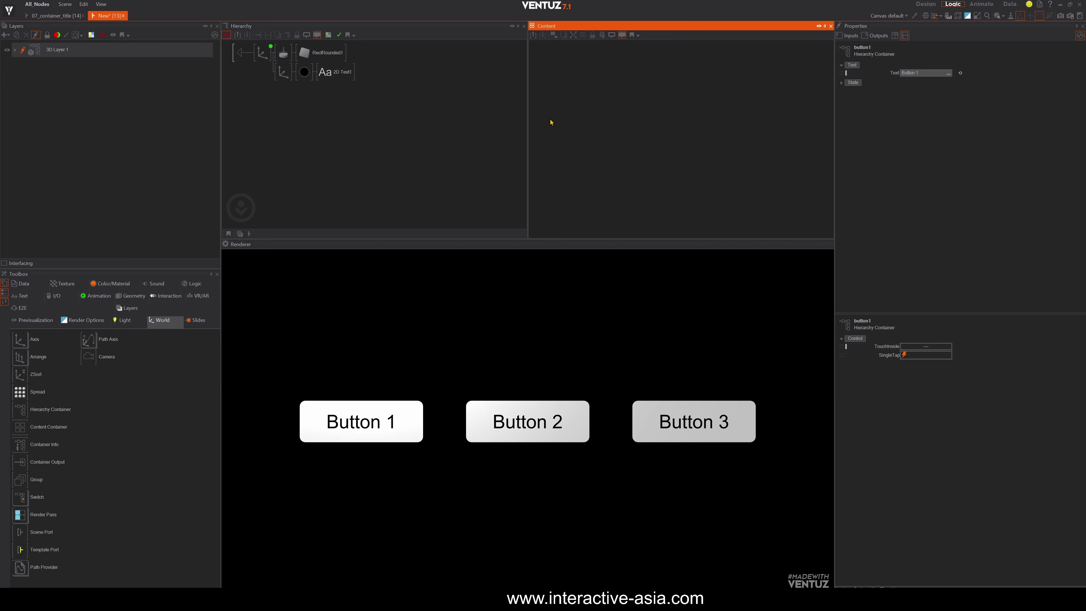
pyautogui.doubleClick(242, 52)
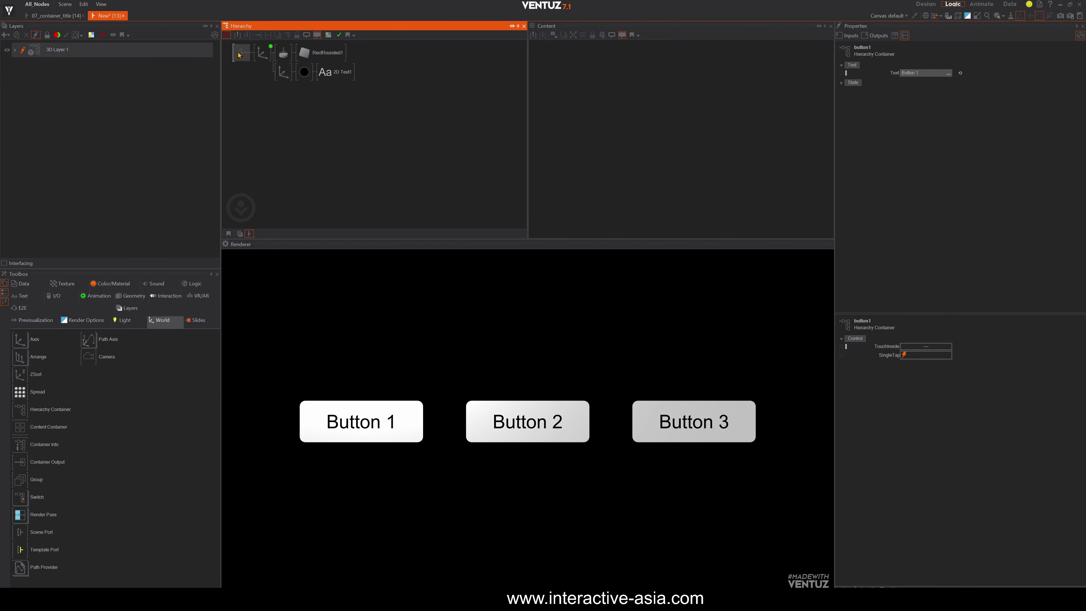
pyautogui.click(338, 176)
# Add an Event node to the scene content, name it 01, and make two copies of it
pyautogui.doubleClick(710, 141)
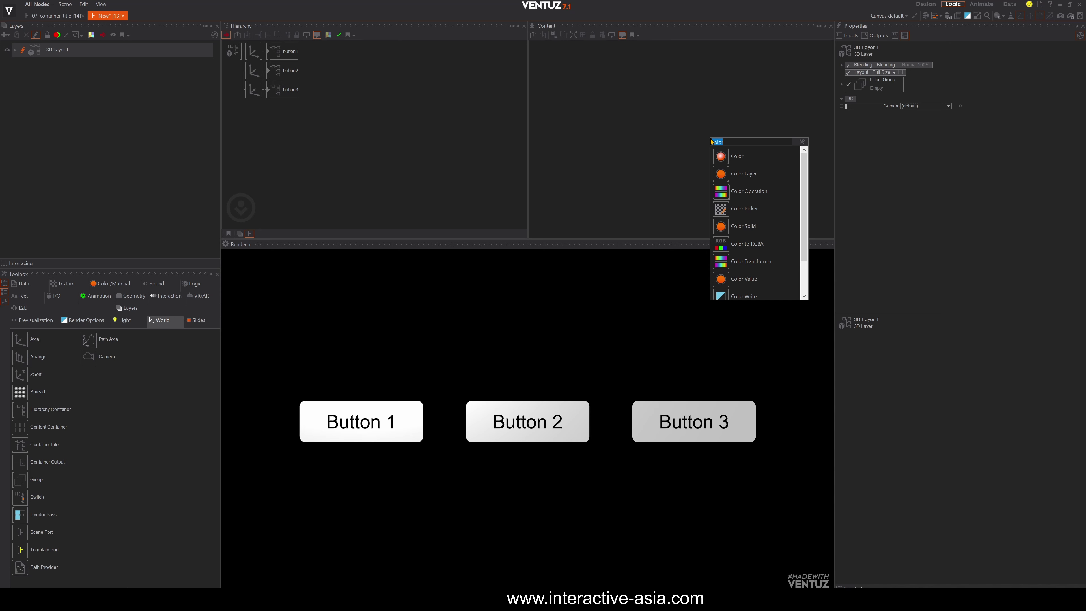
pyautogui.write('event')
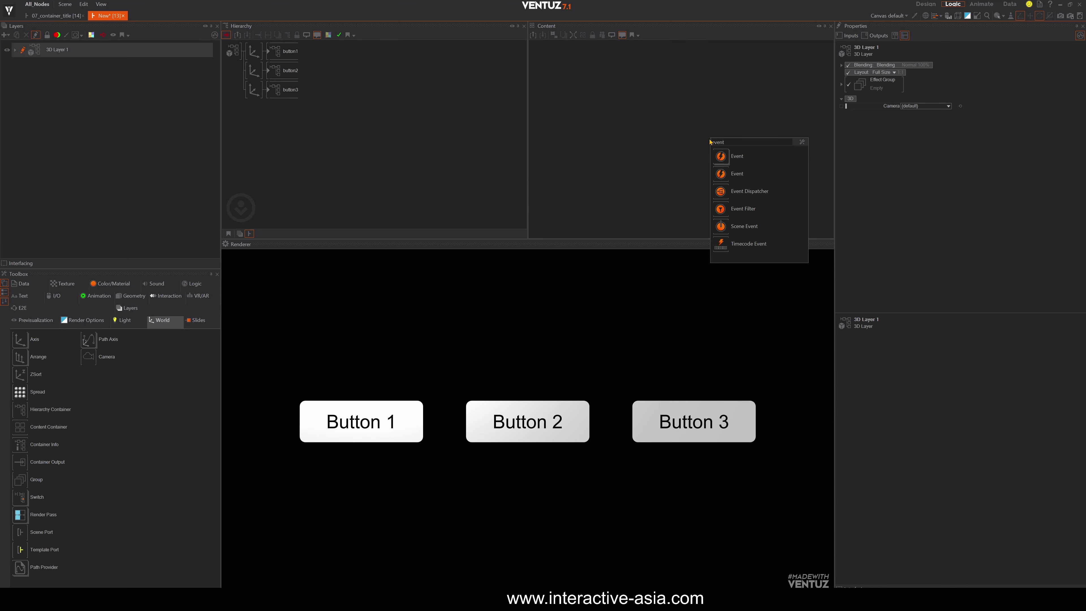
pyautogui.moveTo(722, 156); pyautogui.dragTo(617, 94)
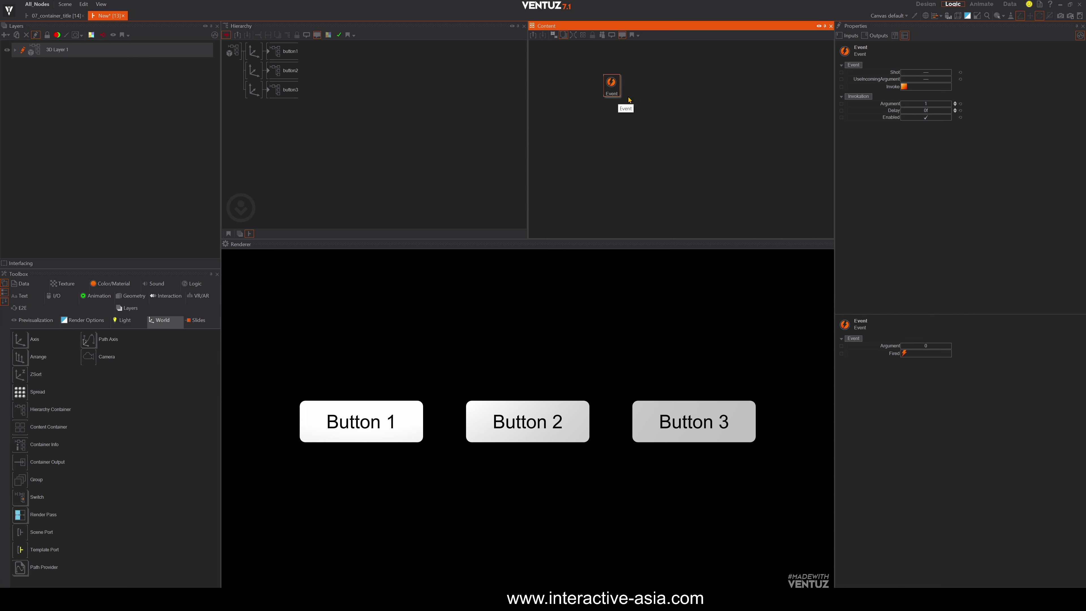
pyautogui.doubleClick(613, 93)
pyautogui.write('01')
pyautogui.press('Return')
pyautogui.hotkey('ctrl', 'v')
pyautogui.hotkey('ctrl', 'v')
pyautogui.moveTo(633, 94); pyautogui.dragTo(613, 128)
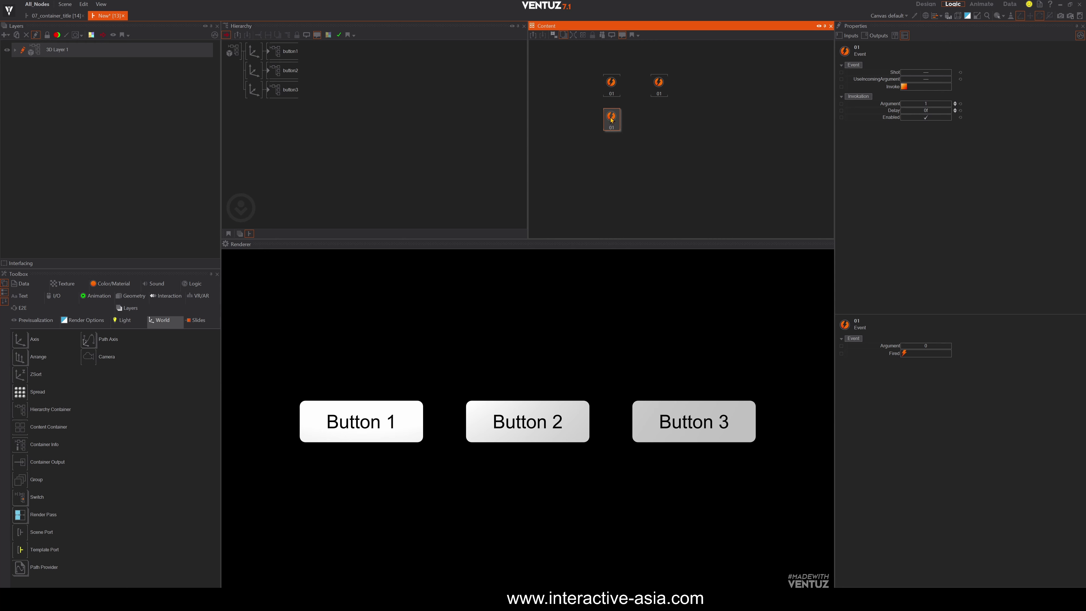
# Rename the two copied Event nodes 02 and 03, and line them up in a column below 01
pyautogui.doubleClick(612, 127)
pyautogui.write('02')
pyautogui.press('Return')
pyautogui.doubleClick(659, 93)
pyautogui.moveTo(664, 92); pyautogui.dragTo(617, 165)
pyautogui.moveTo(641, 165); pyautogui.dragTo(671, 185, button='middle')
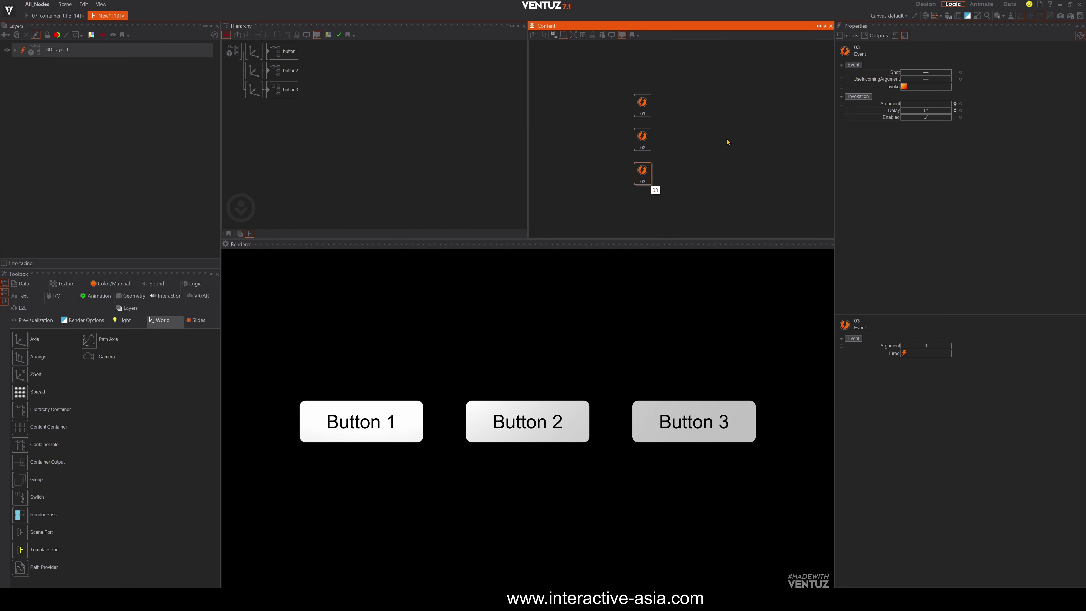
pyautogui.moveTo(729, 142); pyautogui.dragTo(702, 139, button='middle')
pyautogui.click(559, 216)
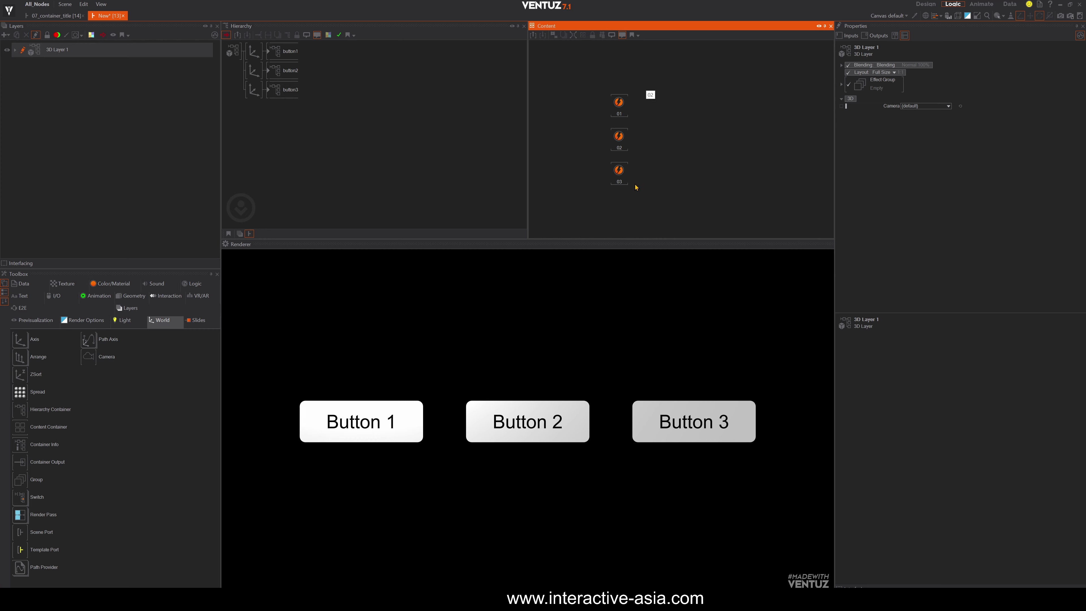
# Merge Event nodes 01, 02 and 03 into one Content Container
pyautogui.moveTo(570, 79); pyautogui.dragTo(640, 183)
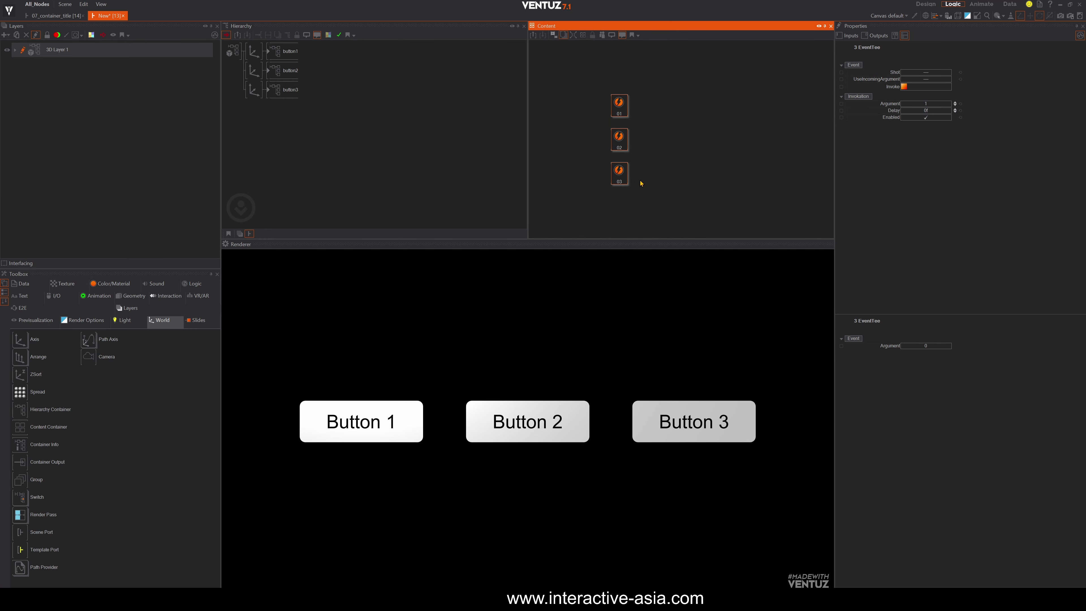
pyautogui.rightClick(615, 169)
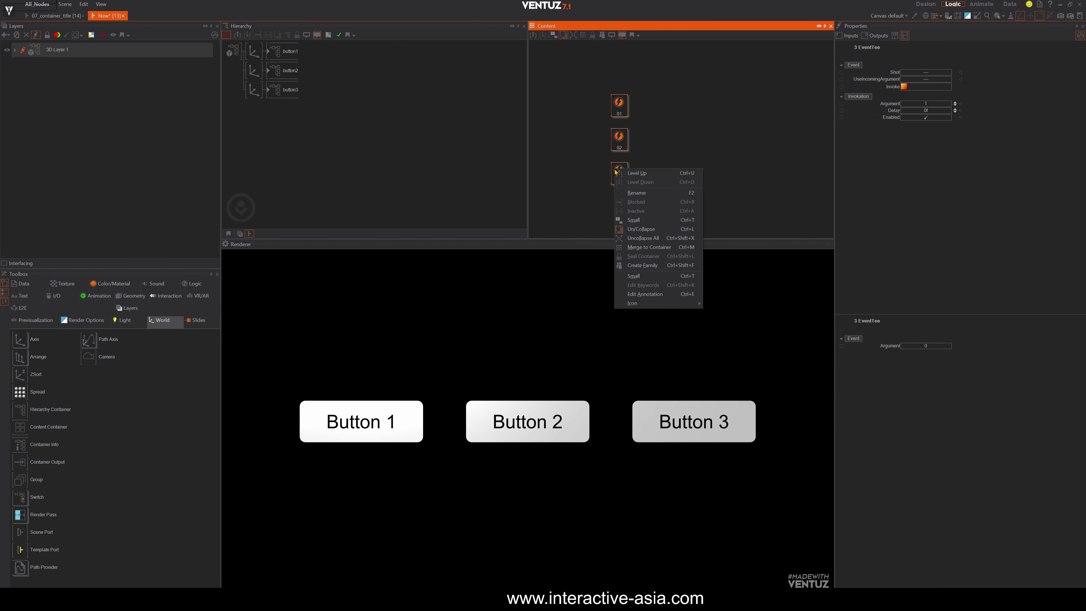
pyautogui.click(643, 248)
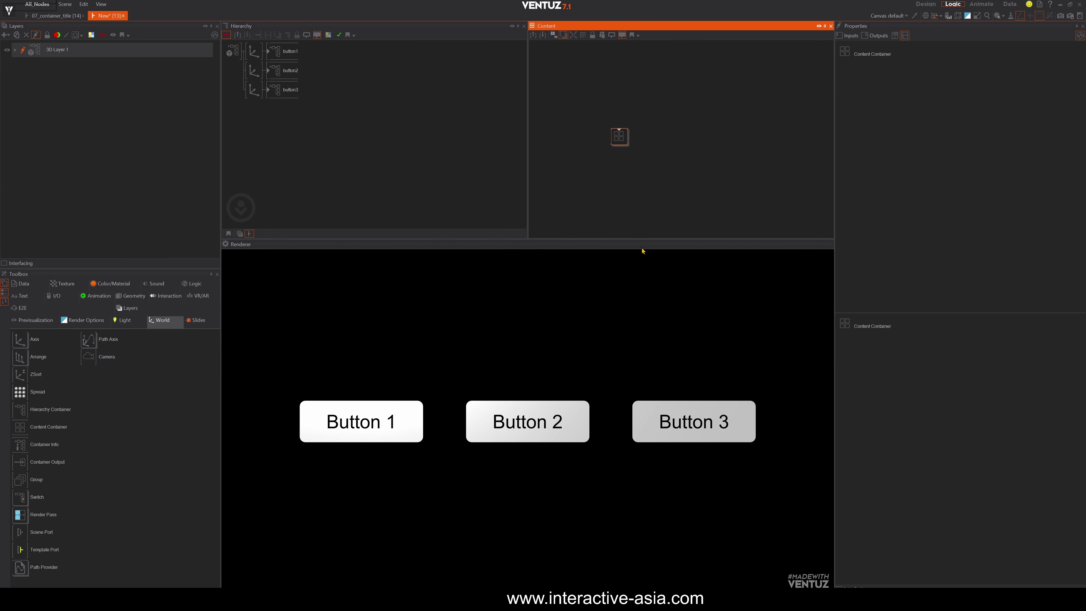
# Delete the three Event nodes inside the Content Container, and delete the container itself at the layer's root
pyautogui.doubleClick(618, 133)
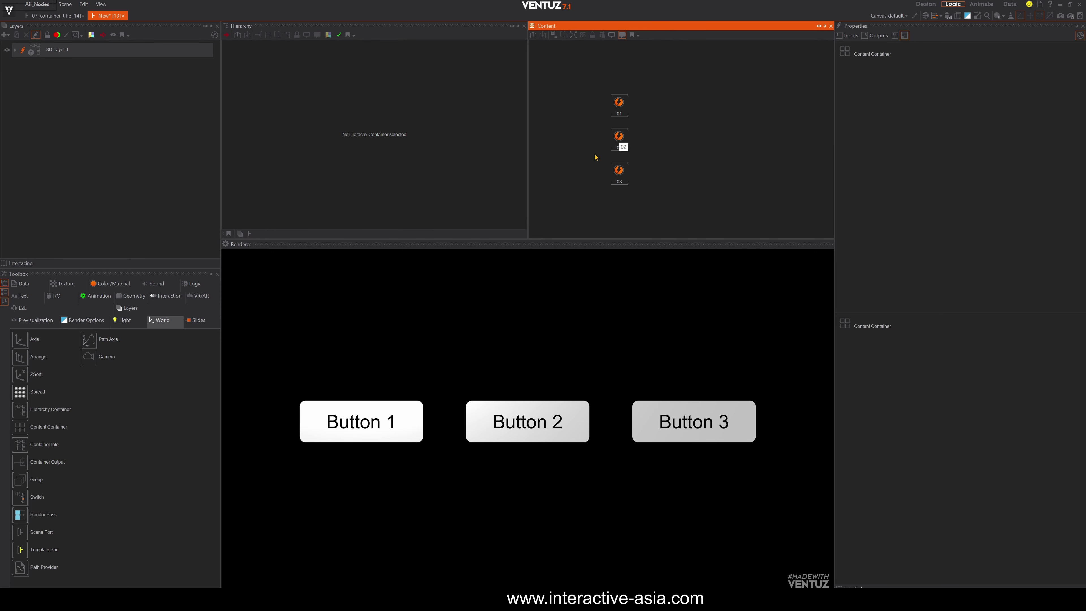
pyautogui.moveTo(595, 91); pyautogui.dragTo(661, 193)
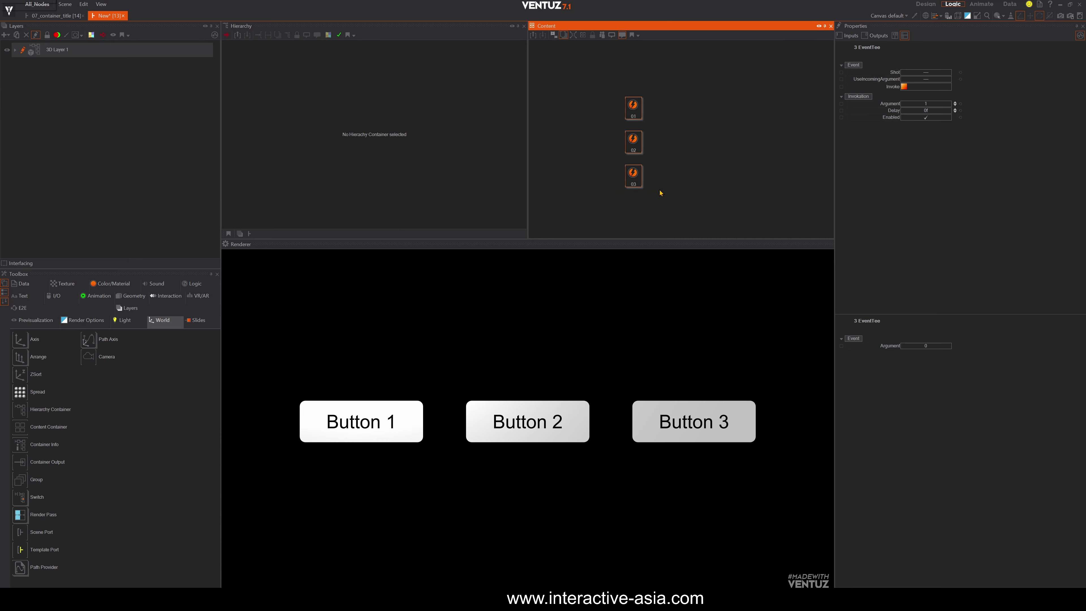
pyautogui.press('Delete')
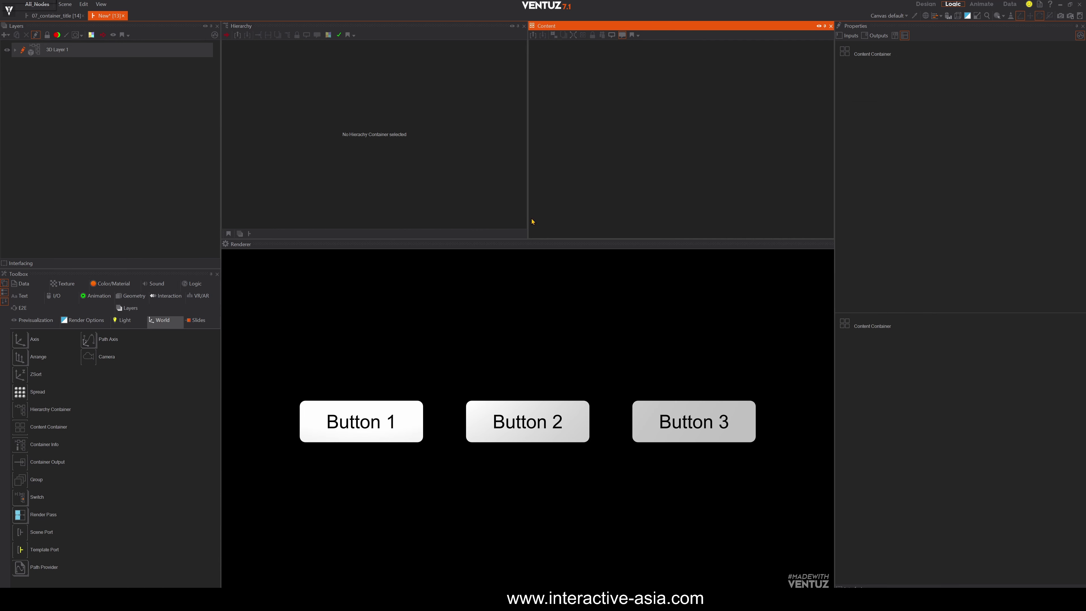
pyautogui.click(250, 234)
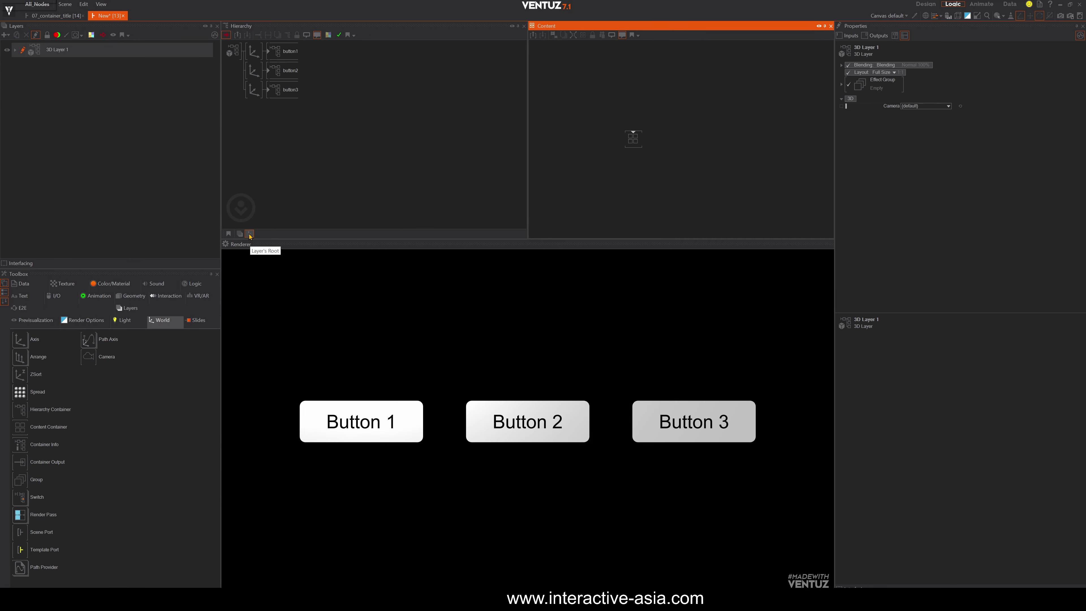
pyautogui.click(638, 140)
pyautogui.press('Delete')
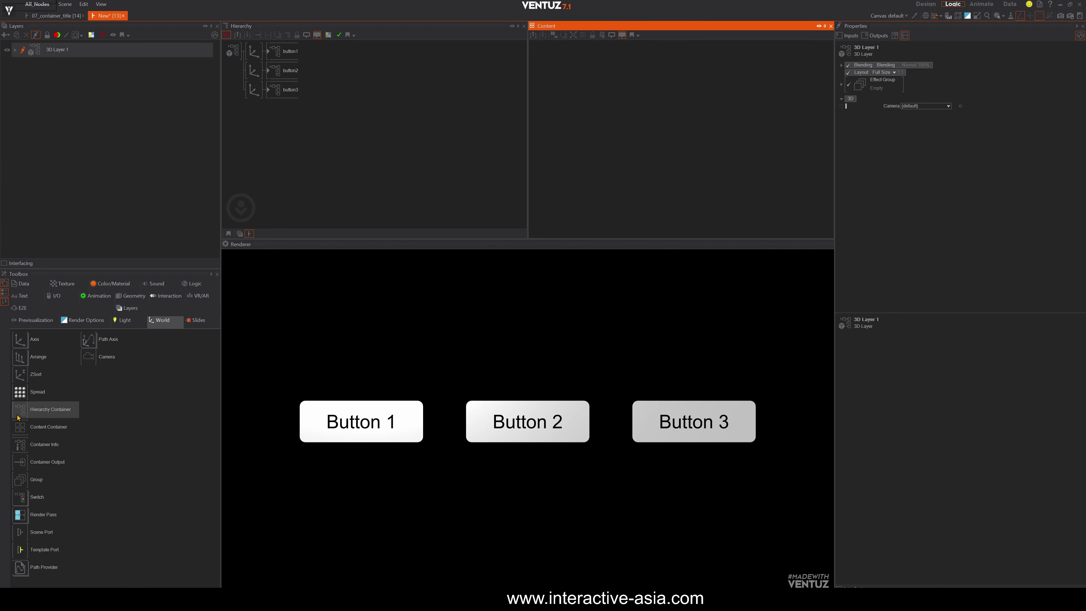
# Add a Content Container to the layer's root content, and create an Event node named 01 inside it
pyautogui.moveTo(26, 427); pyautogui.dragTo(640, 143)
pyautogui.click(621, 197)
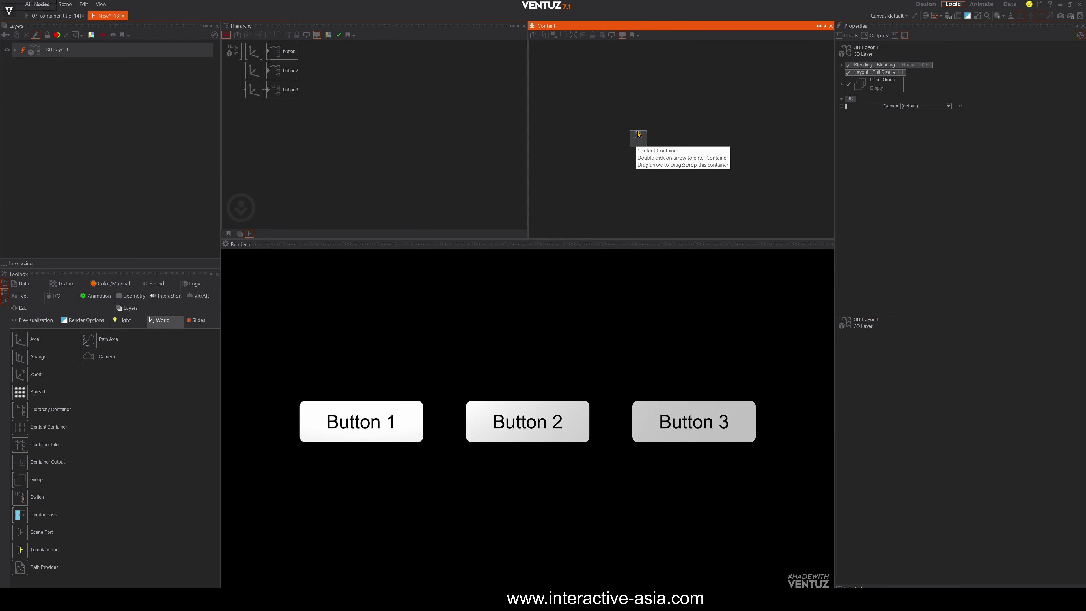
pyautogui.doubleClick(638, 133)
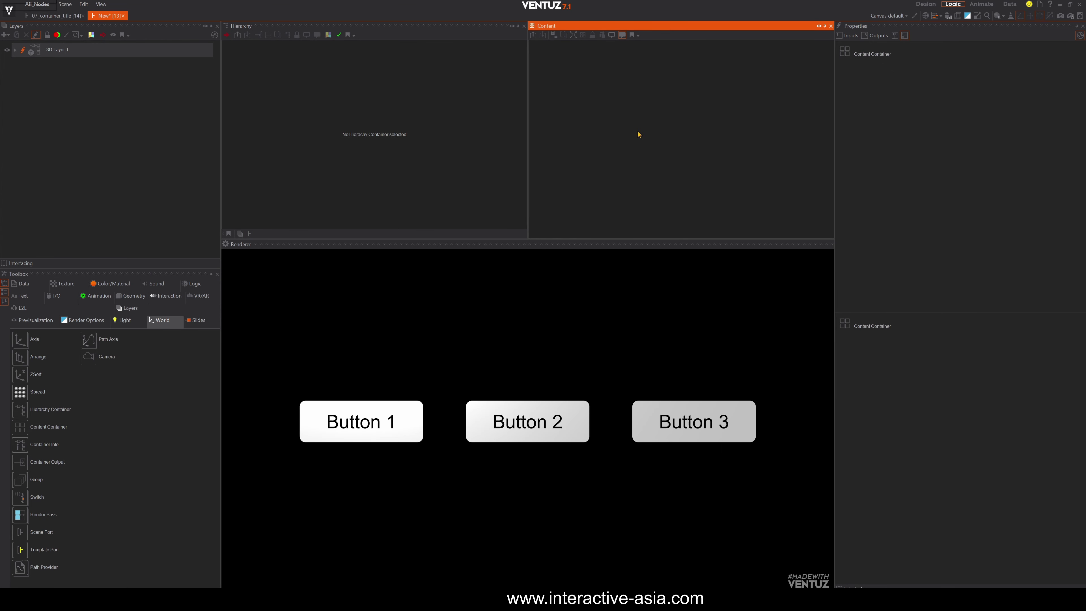
pyautogui.doubleClick(618, 154)
pyautogui.press('Return')
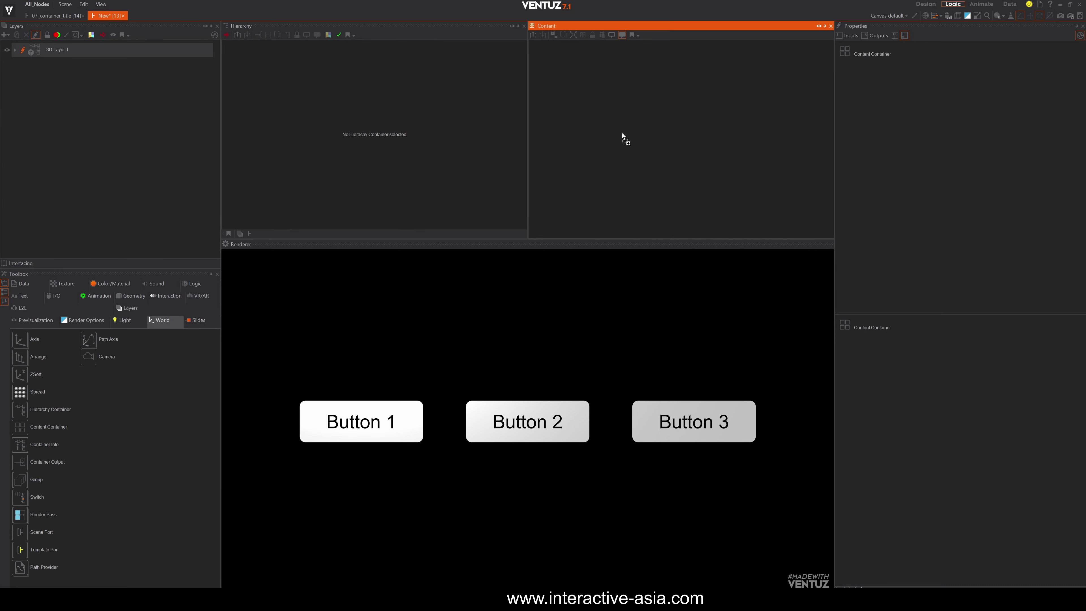
pyautogui.write('01')
pyautogui.press('Return')
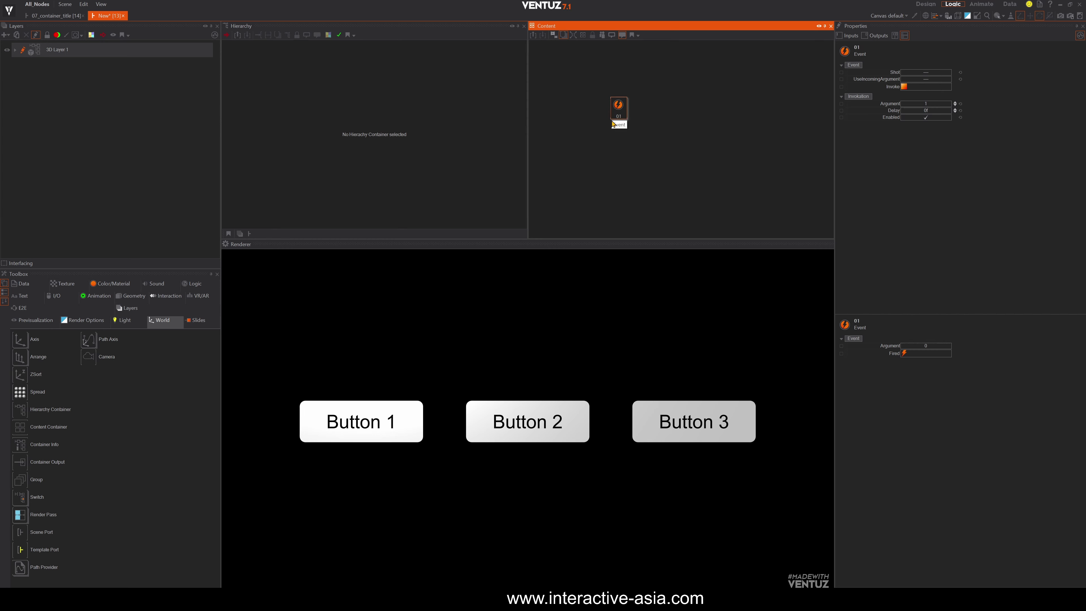
# Duplicate Event node 01 inside the Content Container, keeping two copies beside the original
pyautogui.hotkey('ctrl', 'v')
pyautogui.hotkey('ctrl', 'v')
pyautogui.hotkey('ctrl', 'v')
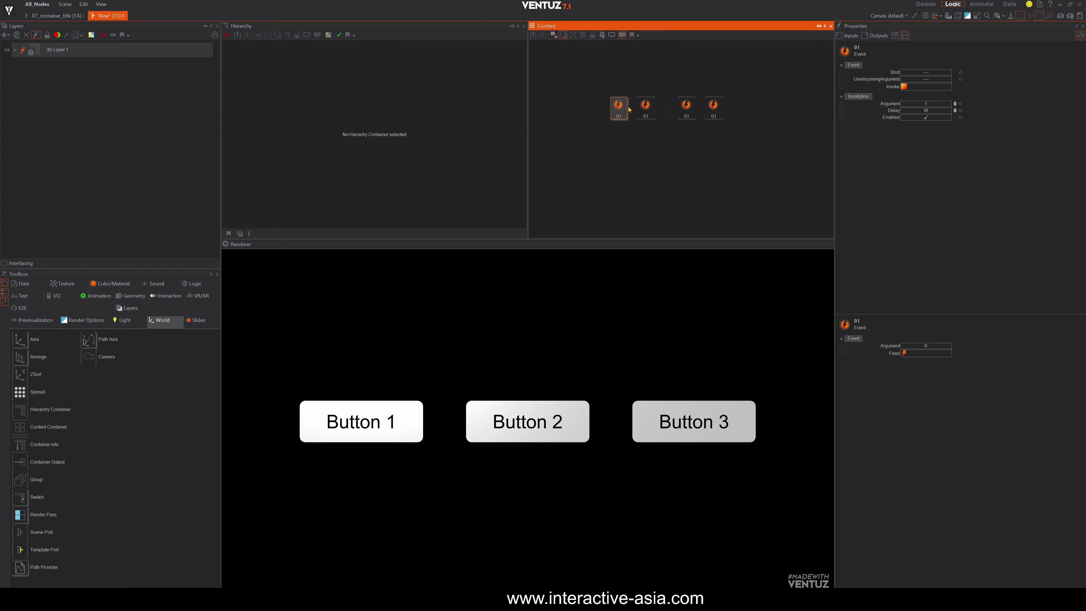
pyautogui.click(713, 105)
pyautogui.press('Delete')
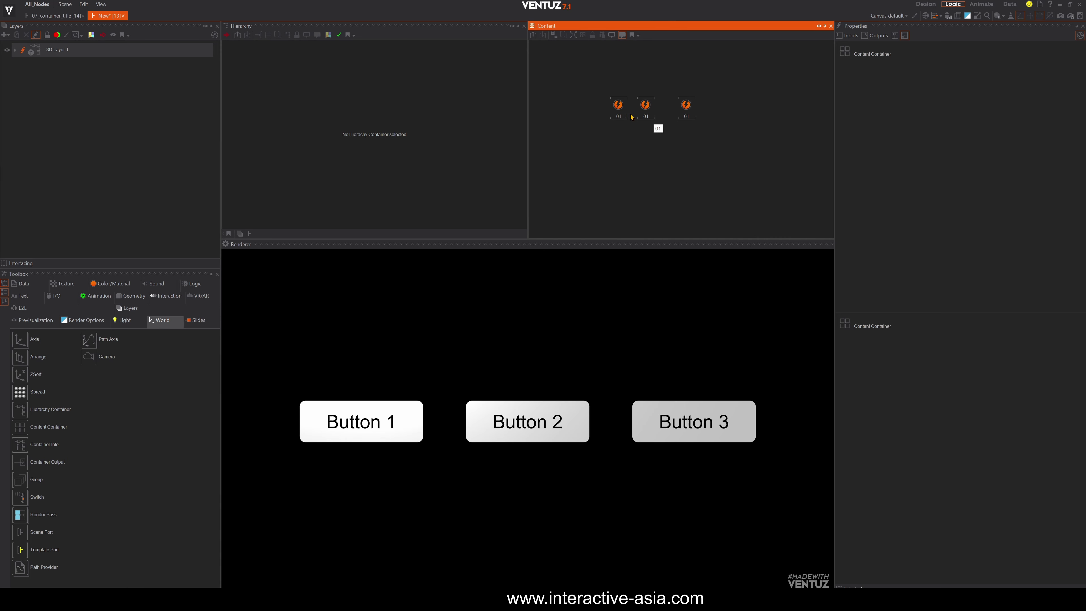
# Rename the two copied Event nodes 02 and 03, and stack them in a column beneath 01
pyautogui.click(645, 106)
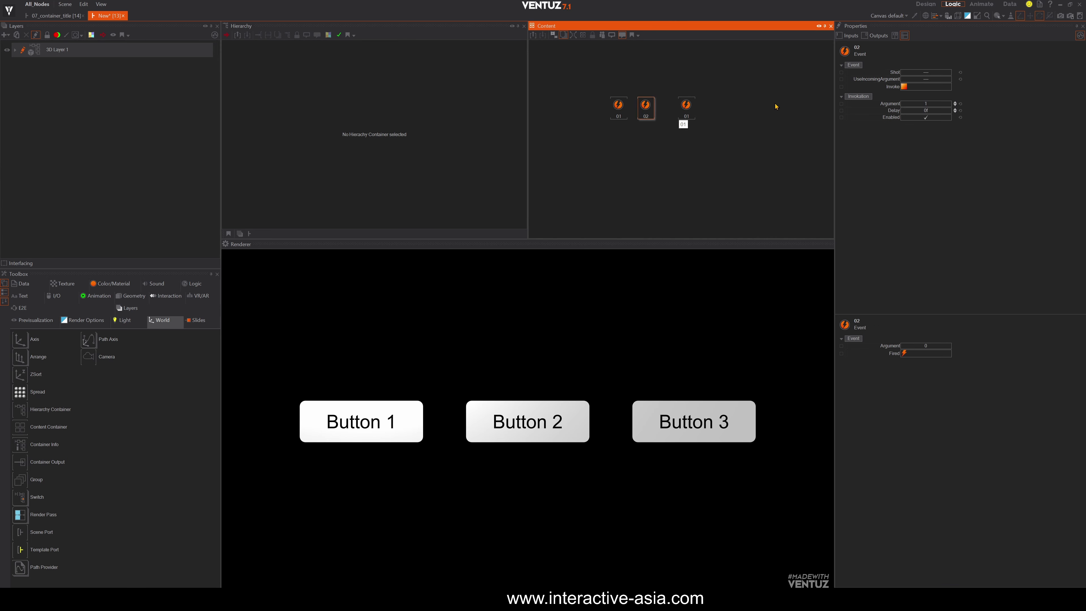
pyautogui.click(689, 115)
pyautogui.press('F2')
pyautogui.write('02')
pyautogui.moveTo(645, 106); pyautogui.dragTo(619, 141)
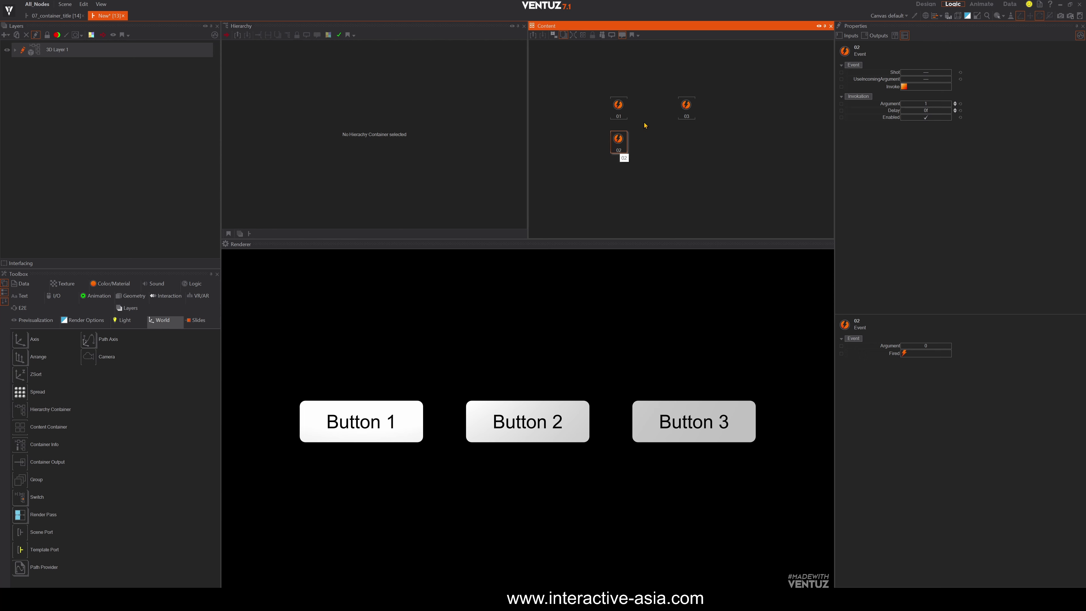
pyautogui.moveTo(678, 103); pyautogui.dragTo(611, 171)
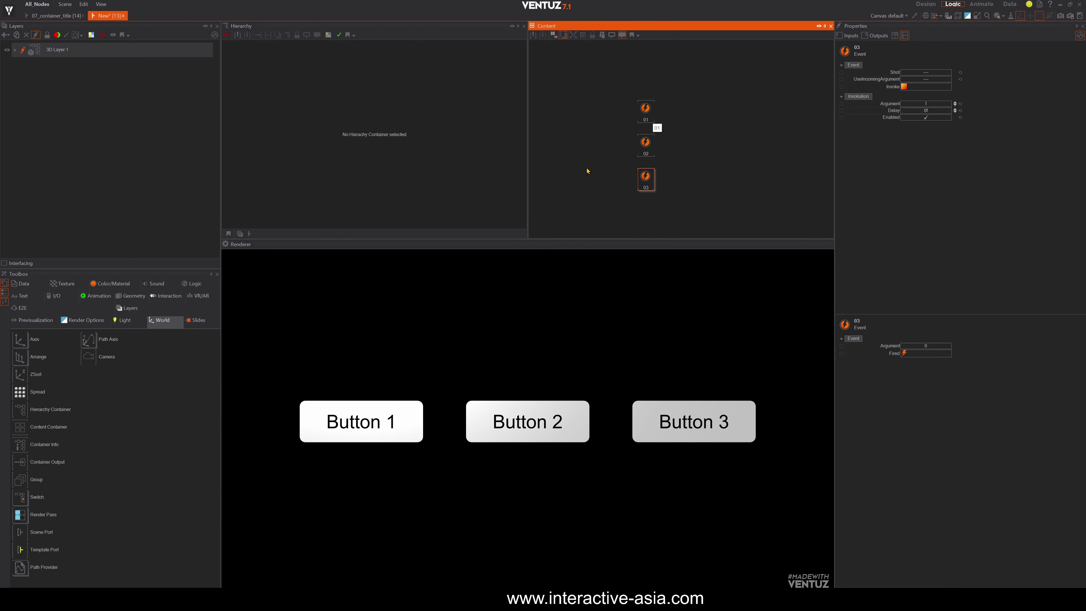
# Expose the Invoke input of Event nodes 01, 02 and 03 on the Content Container
pyautogui.click(652, 107)
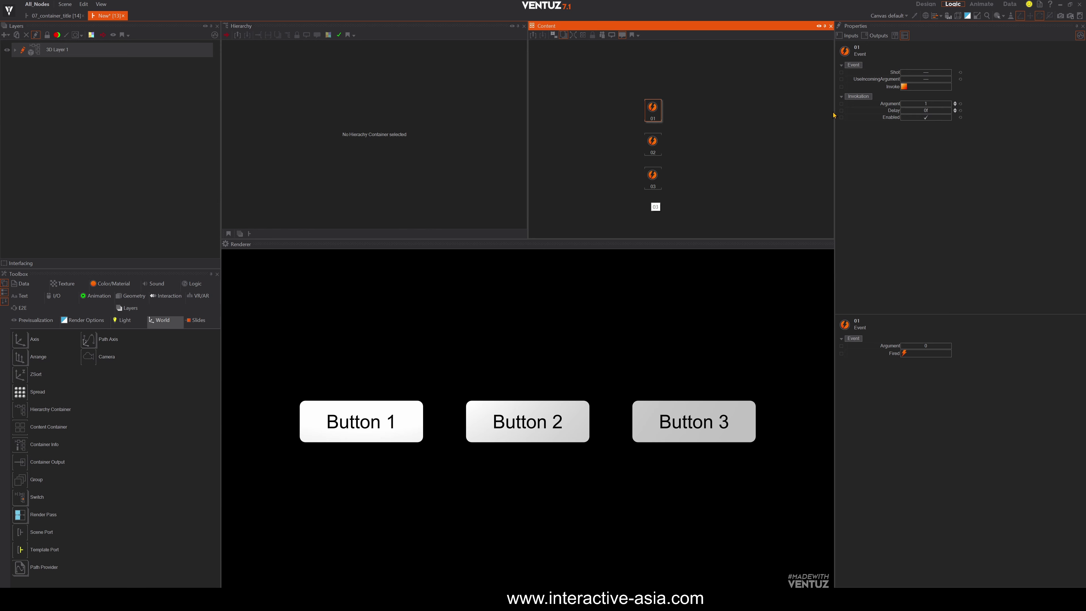
pyautogui.click(842, 87)
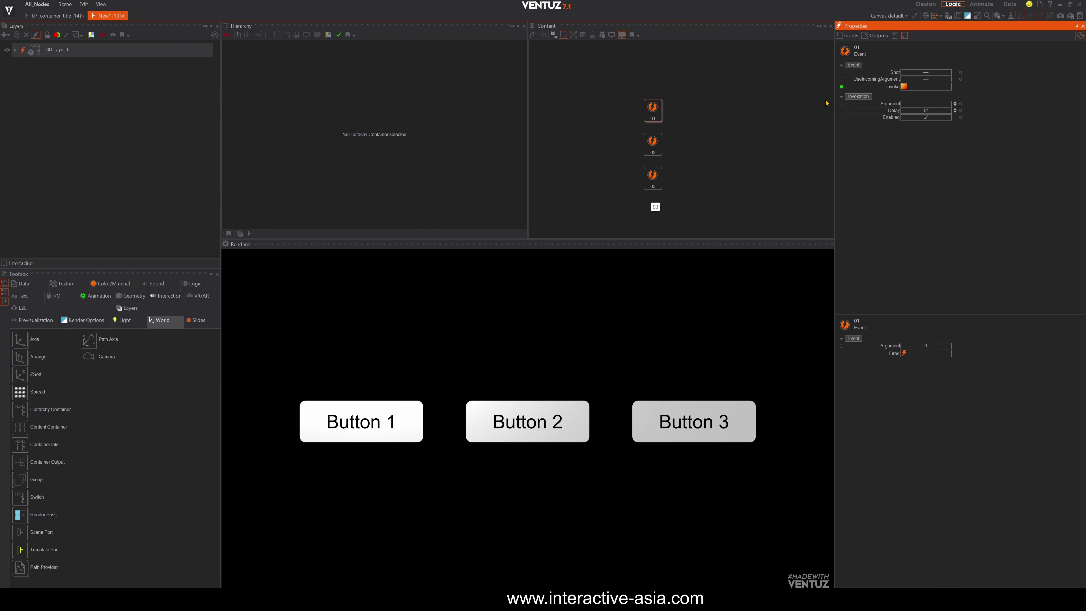
pyautogui.click(660, 151)
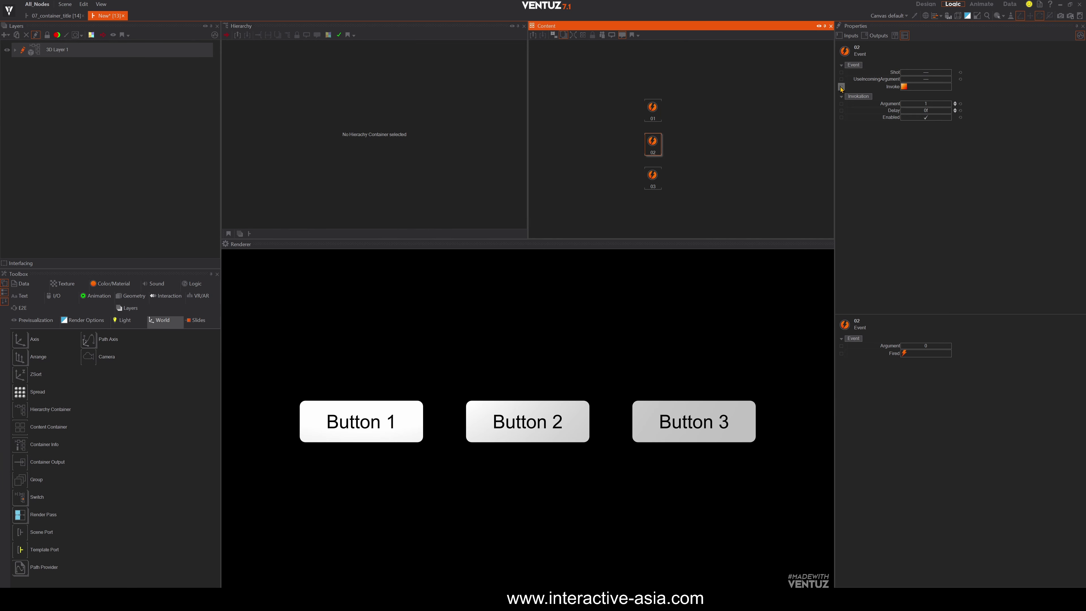
pyautogui.click(660, 177)
pyautogui.click(769, 146)
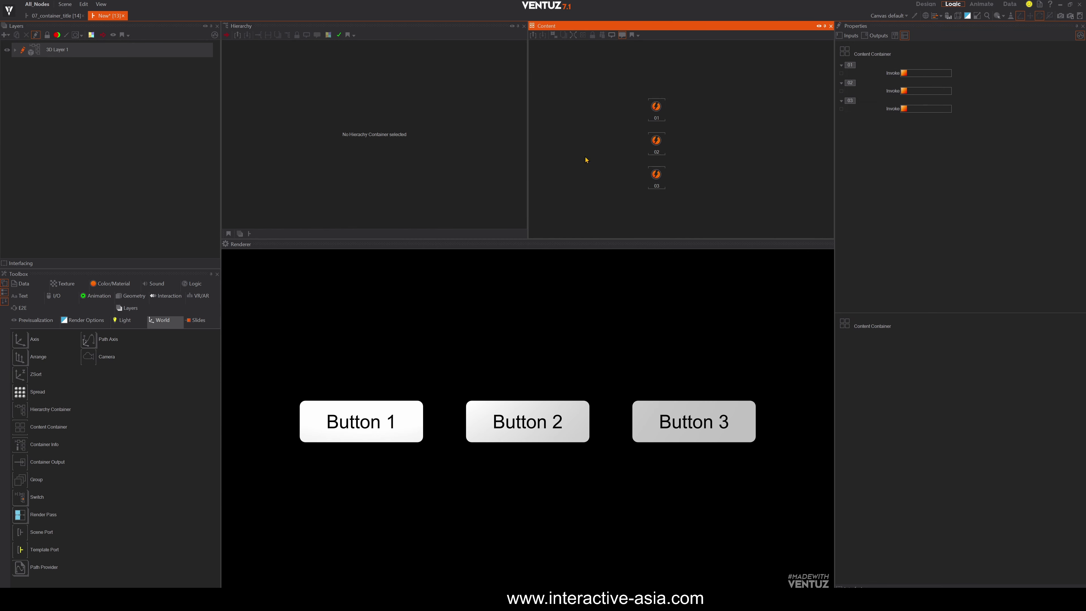
# Return to the layer's root, show button1, button2 and button3 in the content area, and arrange them in a column beside the Content Container
pyautogui.click(249, 233)
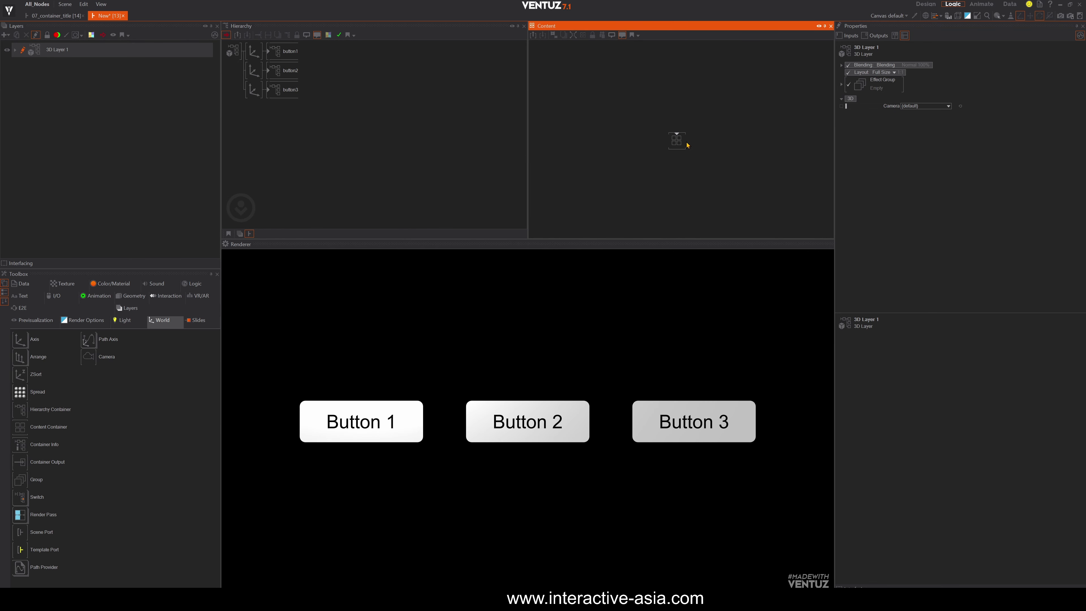
pyautogui.click(682, 143)
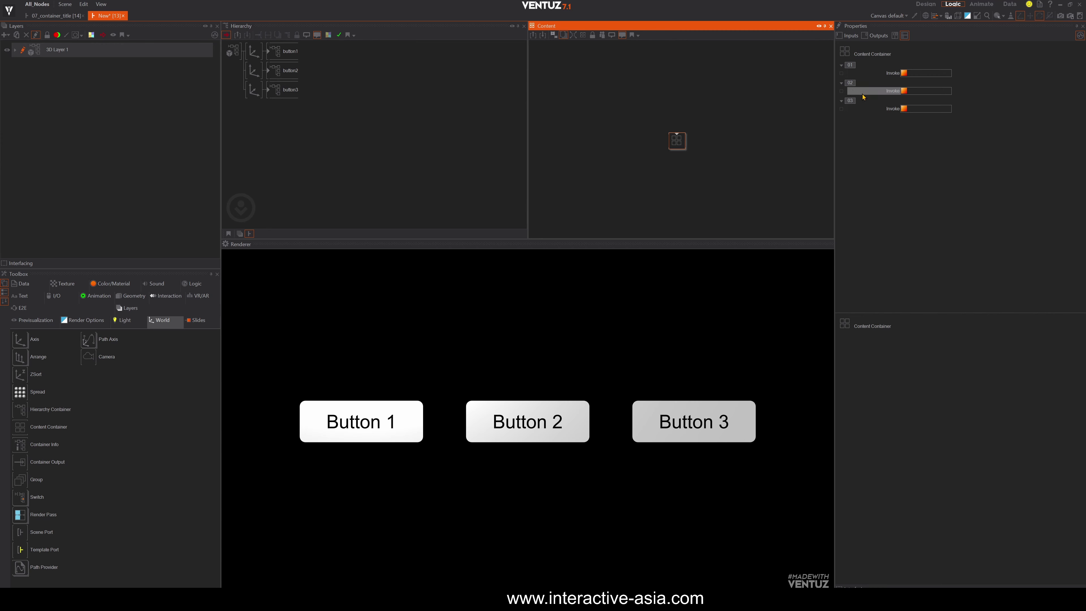
pyautogui.moveTo(684, 146); pyautogui.dragTo(664, 126)
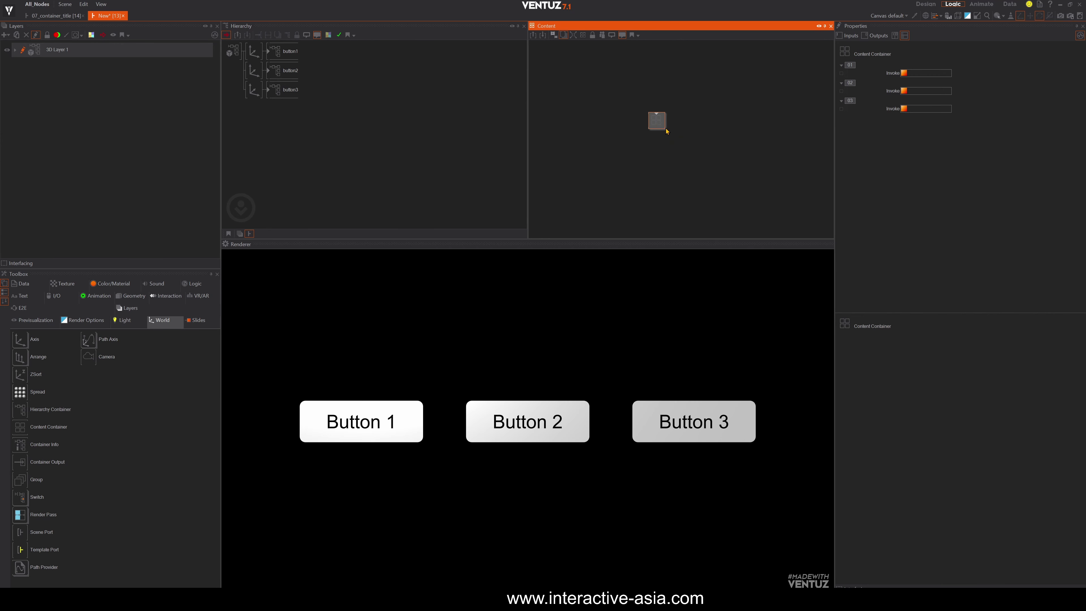
pyautogui.moveTo(344, 110); pyautogui.dragTo(346, 129)
pyautogui.click(295, 70)
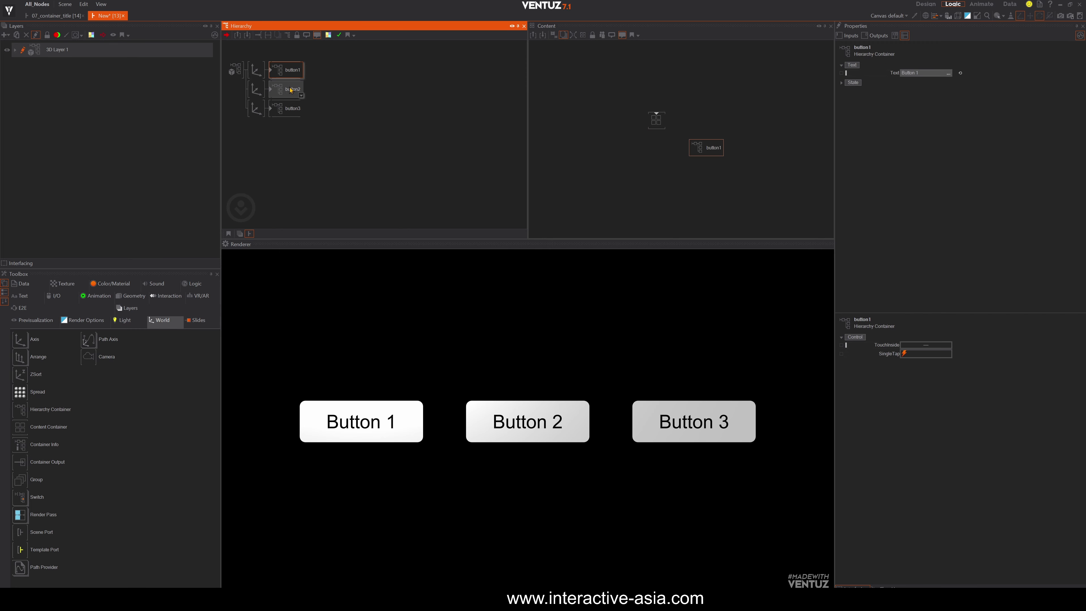
pyautogui.keyDown('ctrl'); pyautogui.click(294, 89); pyautogui.keyUp('ctrl')
pyautogui.keyDown('ctrl'); pyautogui.click(294, 108); pyautogui.keyUp('ctrl')
pyautogui.moveTo(659, 117); pyautogui.dragTo(796, 175)
pyautogui.moveTo(720, 225); pyautogui.dragTo(712, 210)
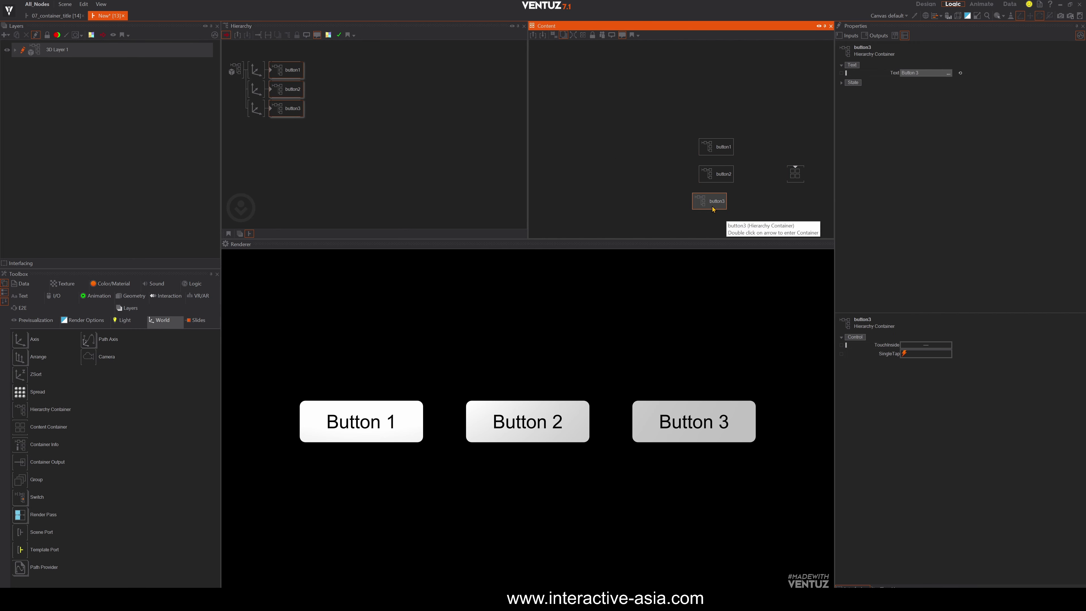
# Bind the Content Container's exposed 01, 02 and 03 Invoke inputs to button1, button2 and button3
pyautogui.moveTo(759, 218); pyautogui.dragTo(675, 217, button='middle')
pyautogui.moveTo(705, 177); pyautogui.dragTo(713, 177)
pyautogui.moveTo(853, 73); pyautogui.dragTo(642, 175)
pyautogui.moveTo(891, 110); pyautogui.dragTo(625, 197)
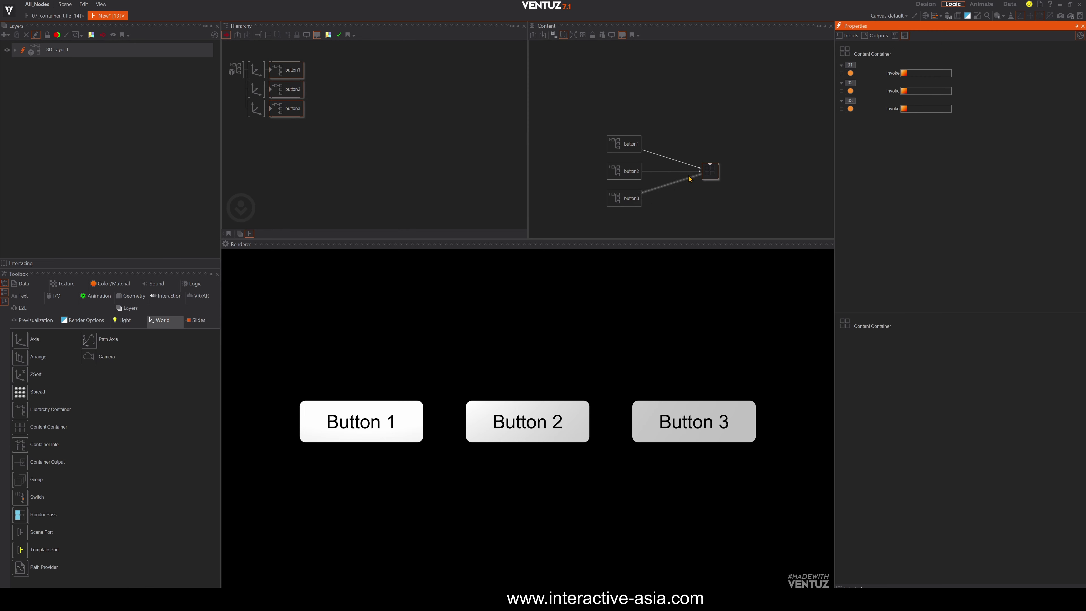
# Enter the Content Container, select Event 01, and test it by tapping Button 1 in the rendered scene
pyautogui.doubleClick(711, 168)
pyautogui.click(574, 104)
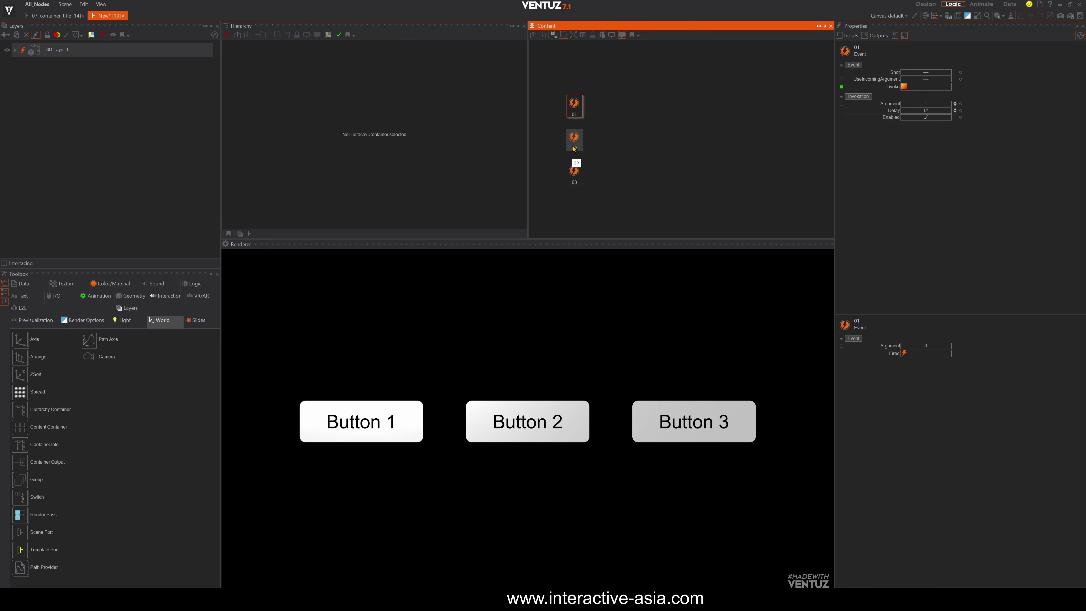
pyautogui.click(373, 426)
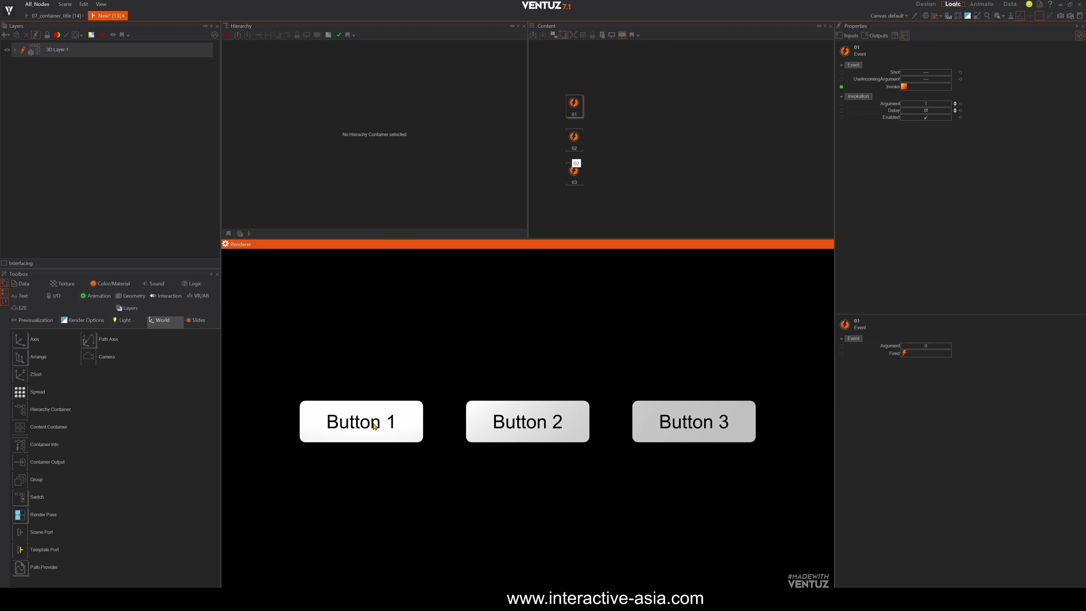
pyautogui.click(373, 424)
pyautogui.click(612, 190)
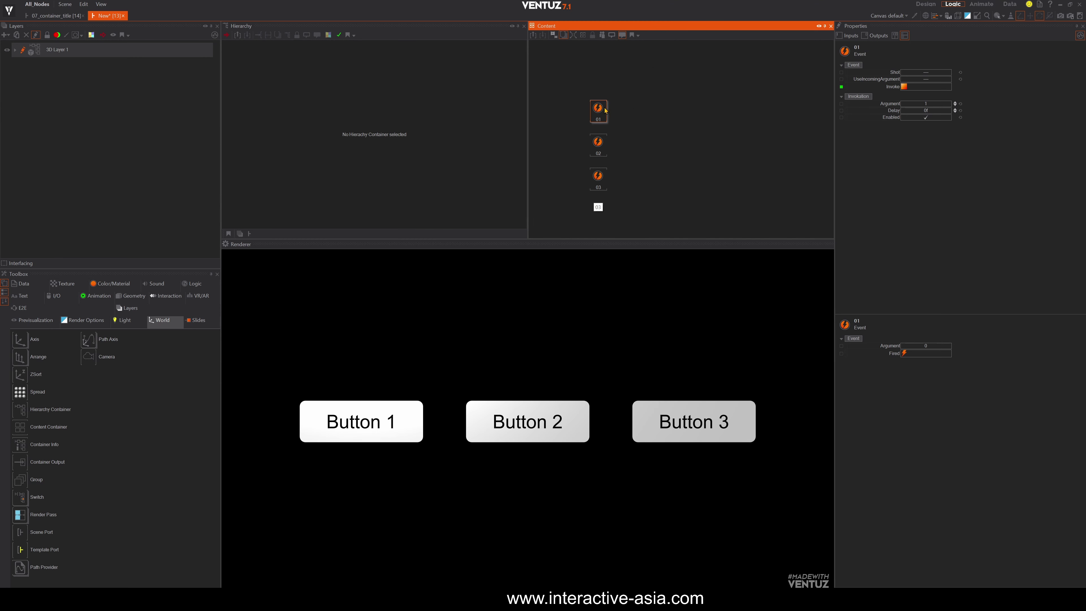
pyautogui.click(419, 182)
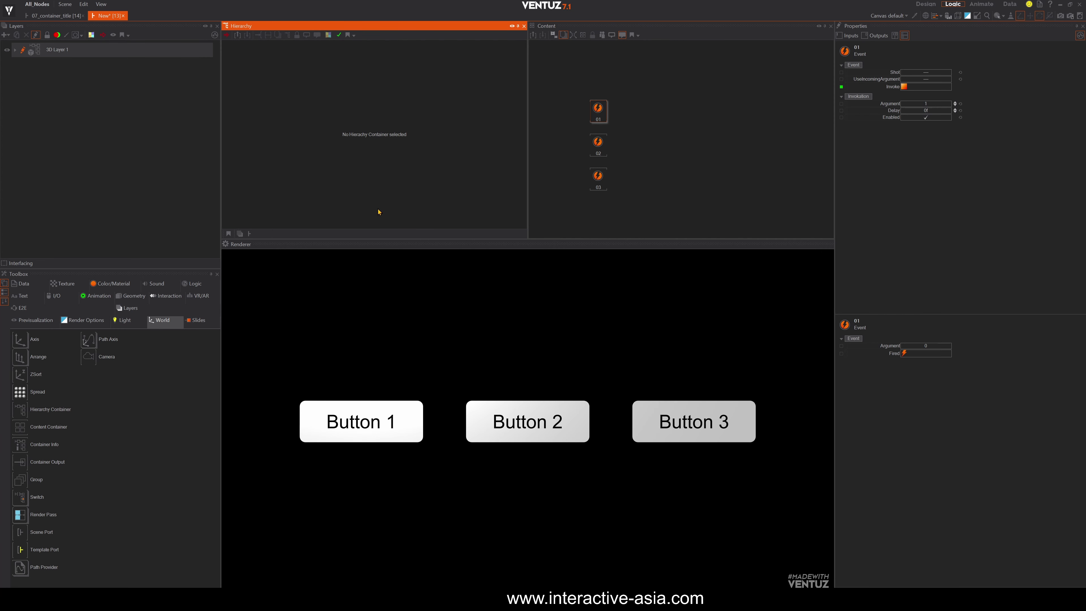
# Clear the layer's root by deleting the axes, the three button containers and the Content Container
pyautogui.click(249, 233)
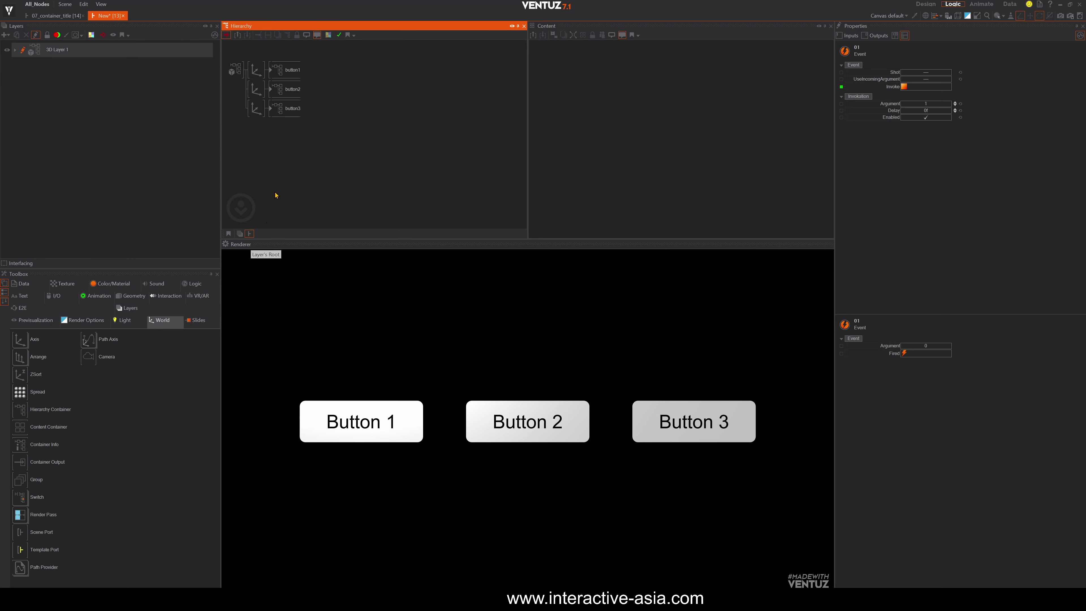
pyautogui.moveTo(47, 410); pyautogui.dragTo(274, 74)
pyautogui.press('Delete')
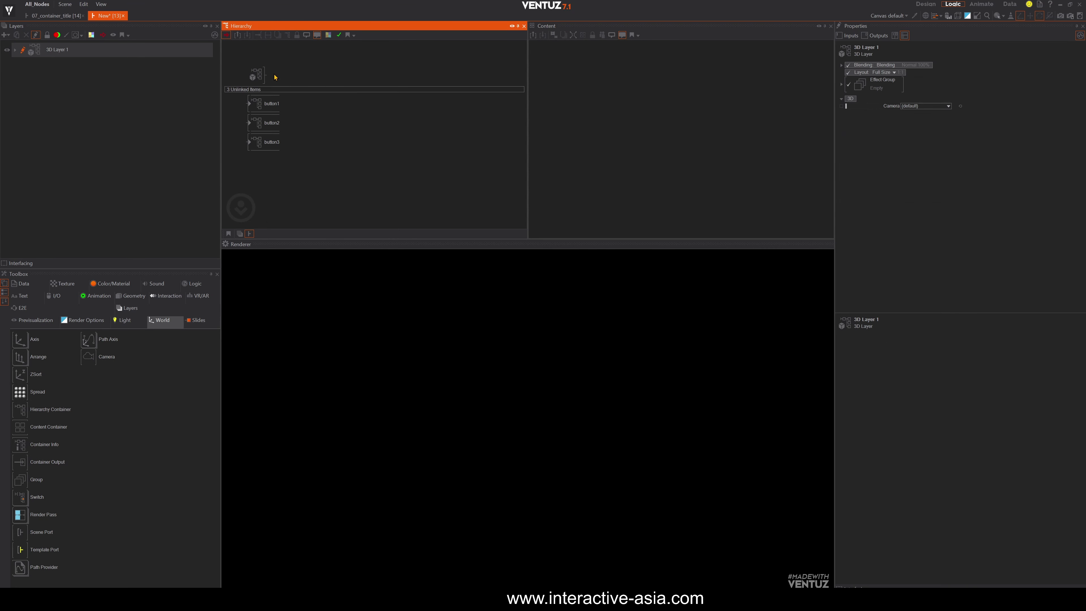
pyautogui.click(263, 104)
pyautogui.press('Delete')
pyautogui.click(266, 121)
pyautogui.press('Delete')
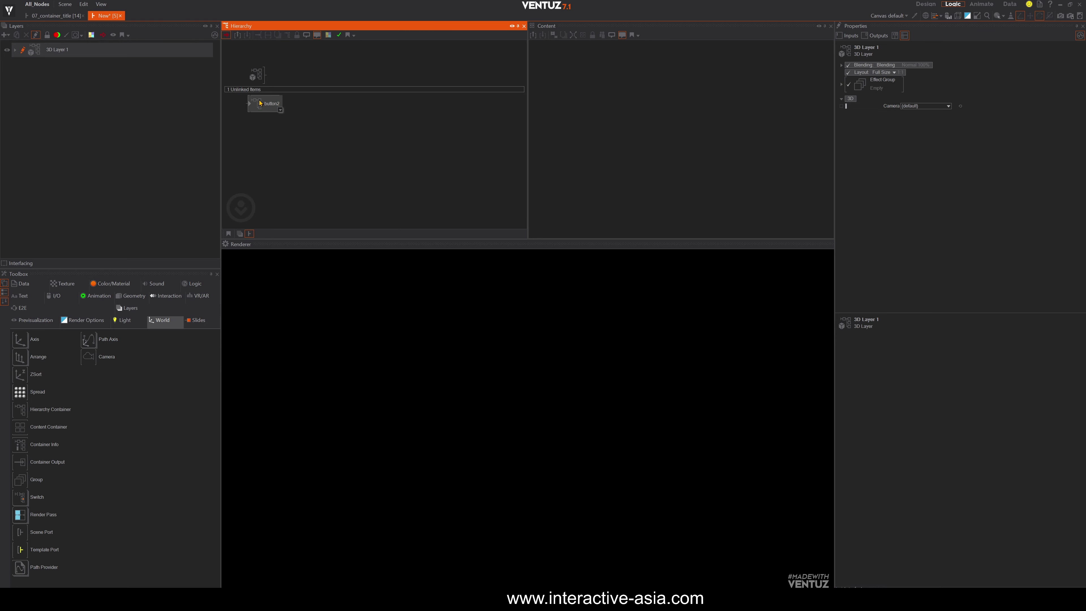
pyautogui.click(260, 104)
pyautogui.press('Delete')
pyautogui.click(729, 174)
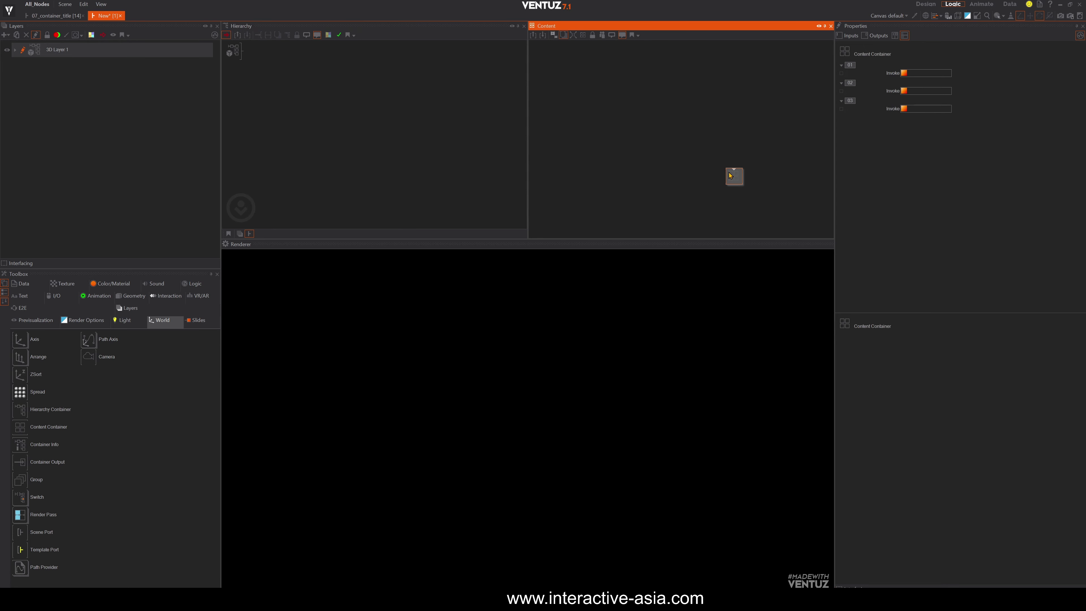
pyautogui.press('Delete')
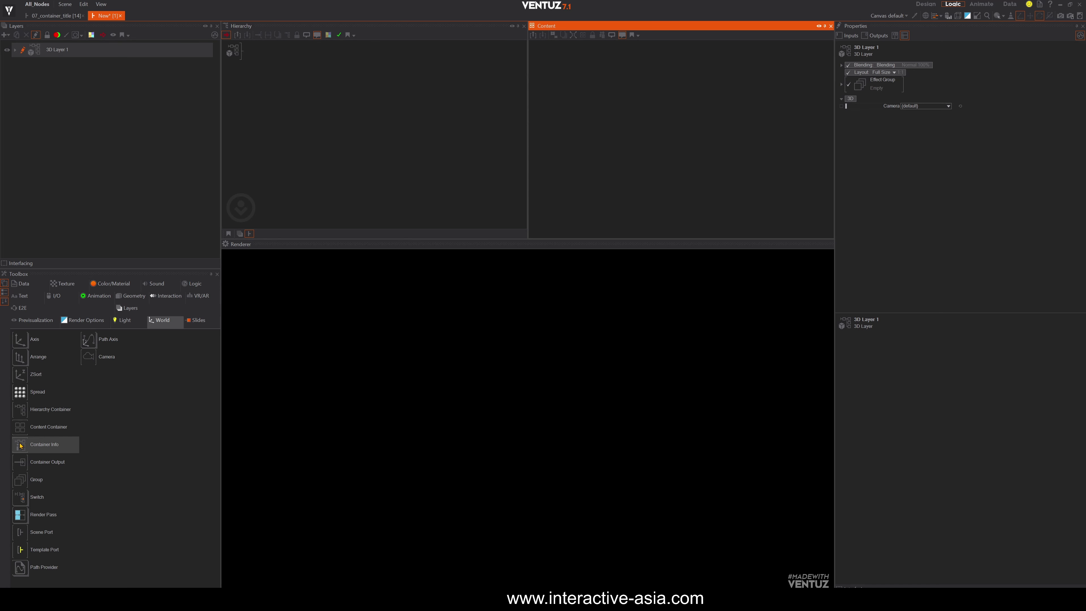
# Add a Container Info node to the root content to review its outputs, and delete it
pyautogui.moveTo(20, 445); pyautogui.dragTo(630, 156)
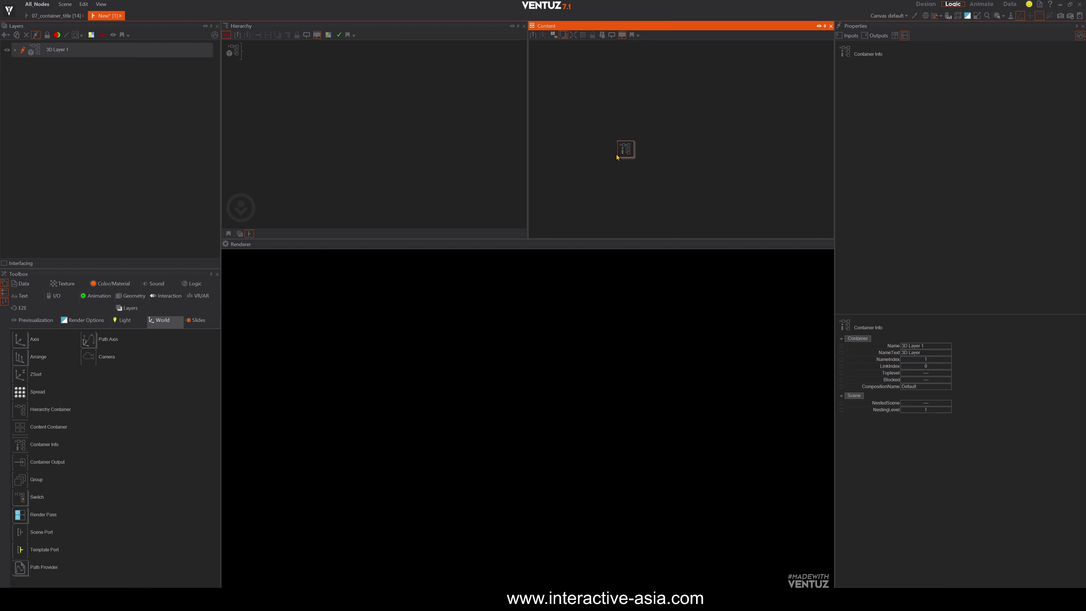
pyautogui.moveTo(616, 155); pyautogui.dragTo(625, 150)
pyautogui.press('Delete')
# Add a Hierarchy Container named button to the layer's root, and delete the Out node inside it
pyautogui.doubleClick(352, 101)
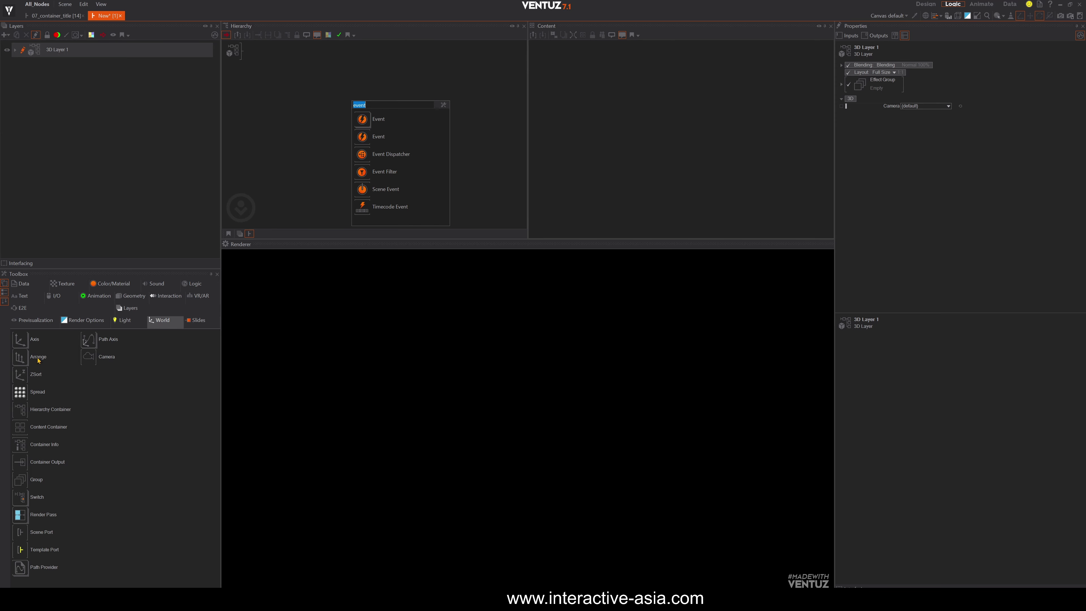
pyautogui.click(22, 406)
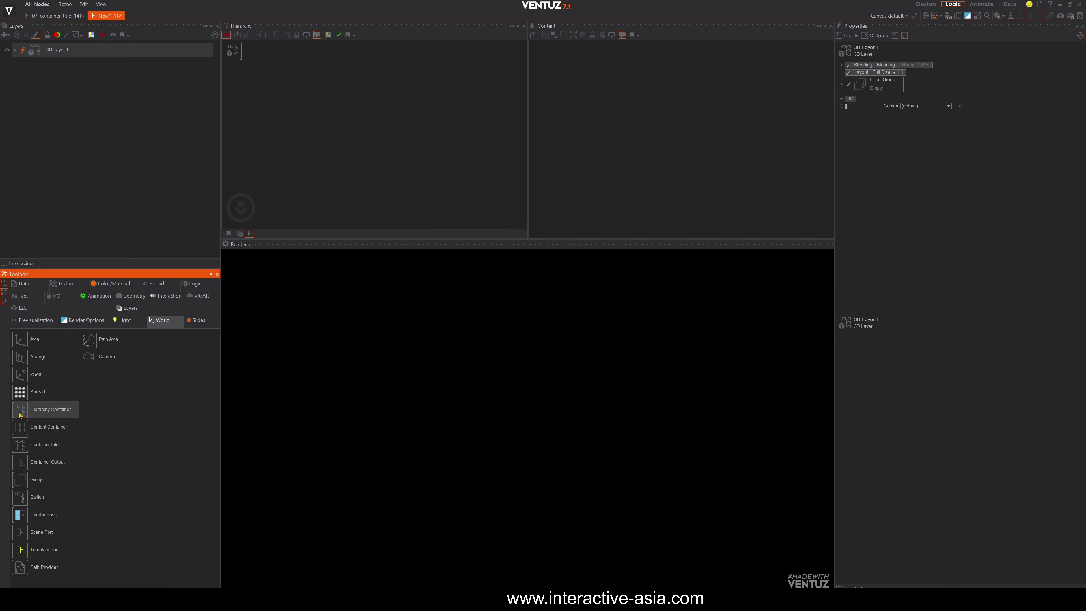
pyautogui.moveTo(23, 413); pyautogui.dragTo(257, 55)
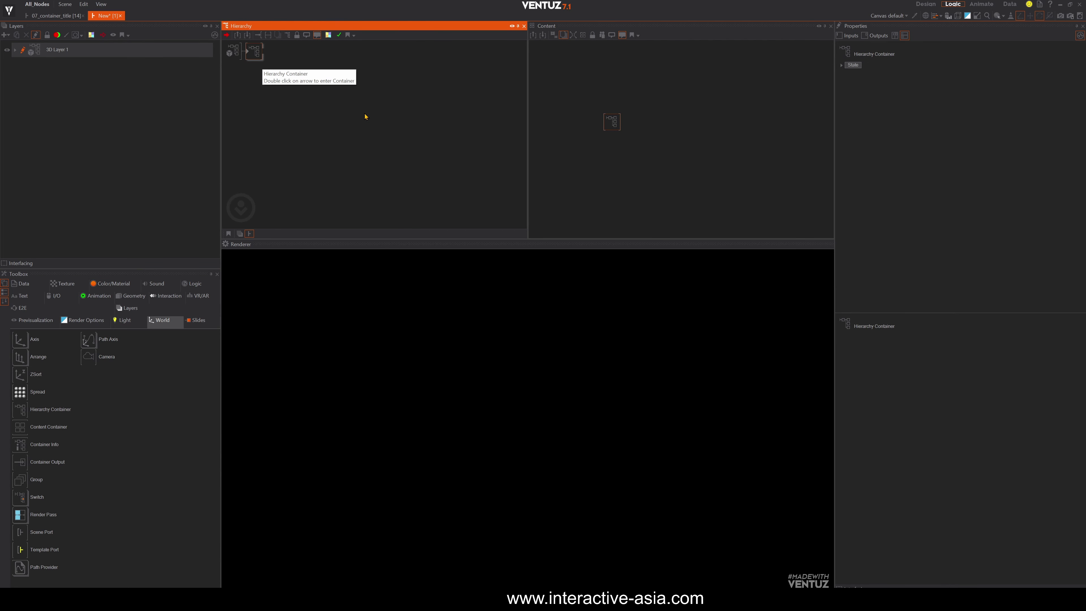
pyautogui.press('Return')
pyautogui.click(269, 100)
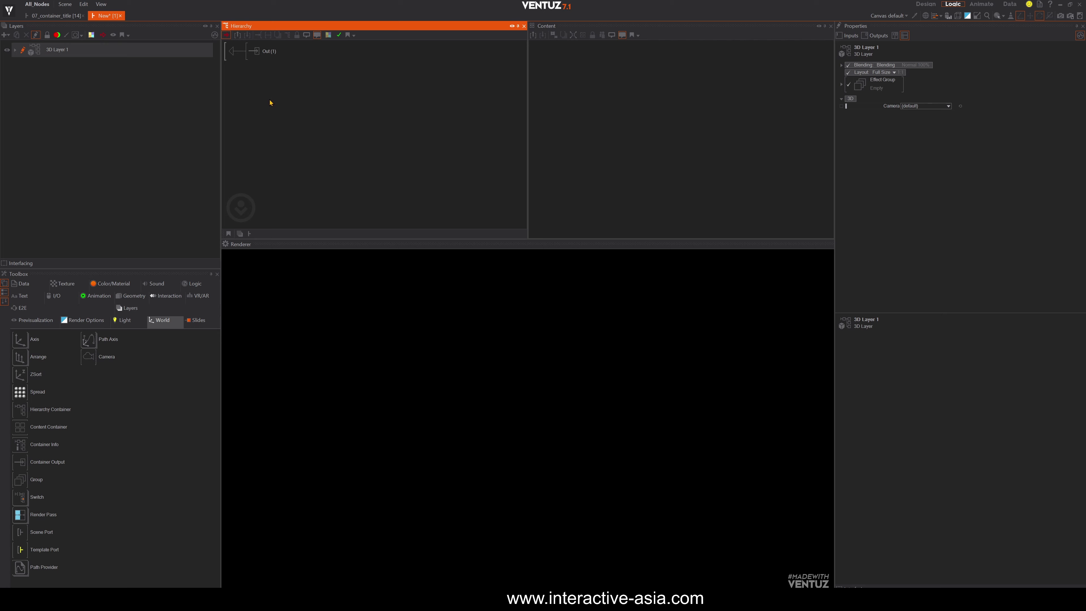
pyautogui.doubleClick(266, 50)
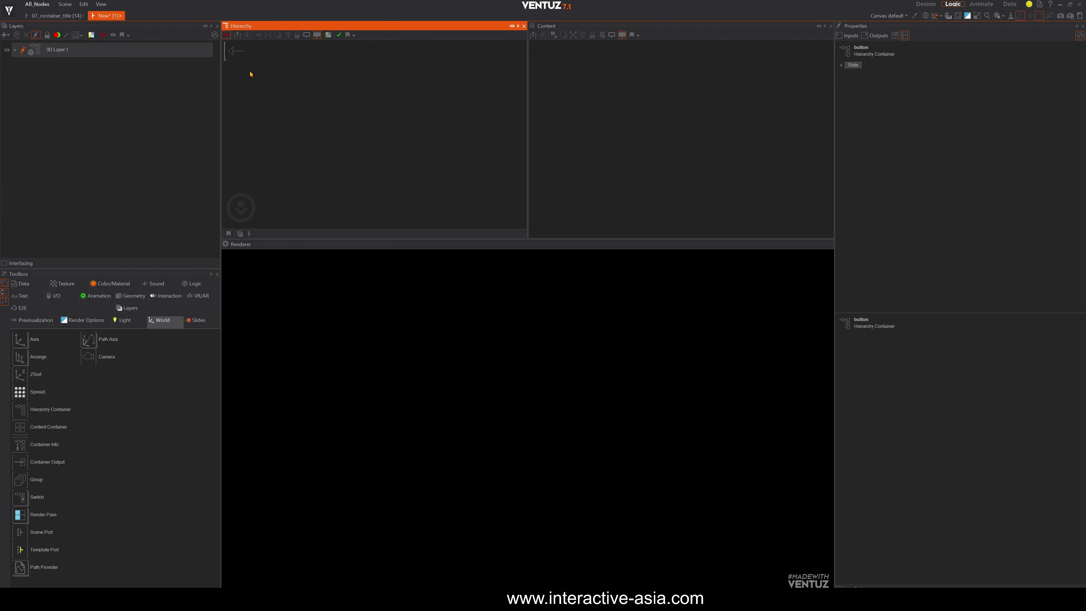
# Add an Axis node after the input node inside the button container's hierarchy
pyautogui.doubleClick(256, 94)
pyautogui.write('ax')
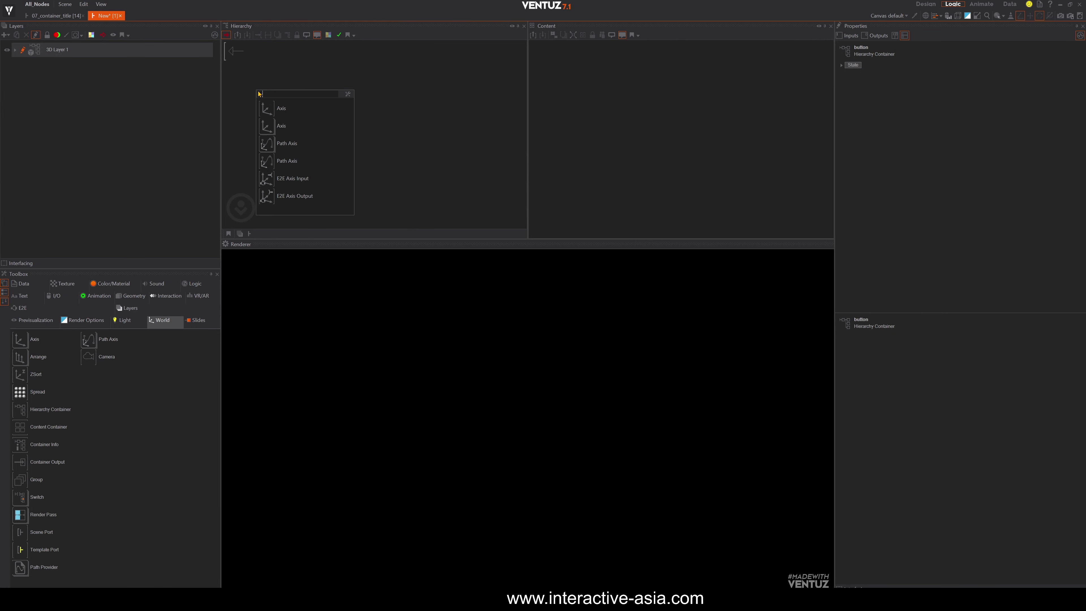
pyautogui.press('Down')
pyautogui.press('Return')
pyautogui.click(241, 54)
# Attach a Rectangle to the axis and size it 9.3 by 2.9
pyautogui.doubleClick(282, 95)
pyautogui.write('rect')
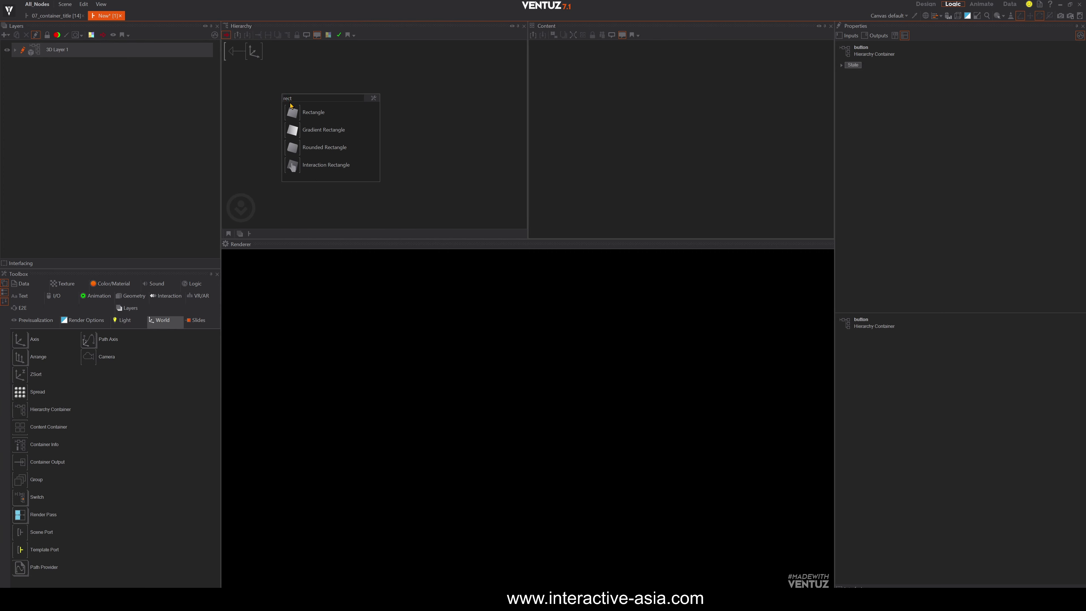
pyautogui.press('Down')
pyautogui.press('Return')
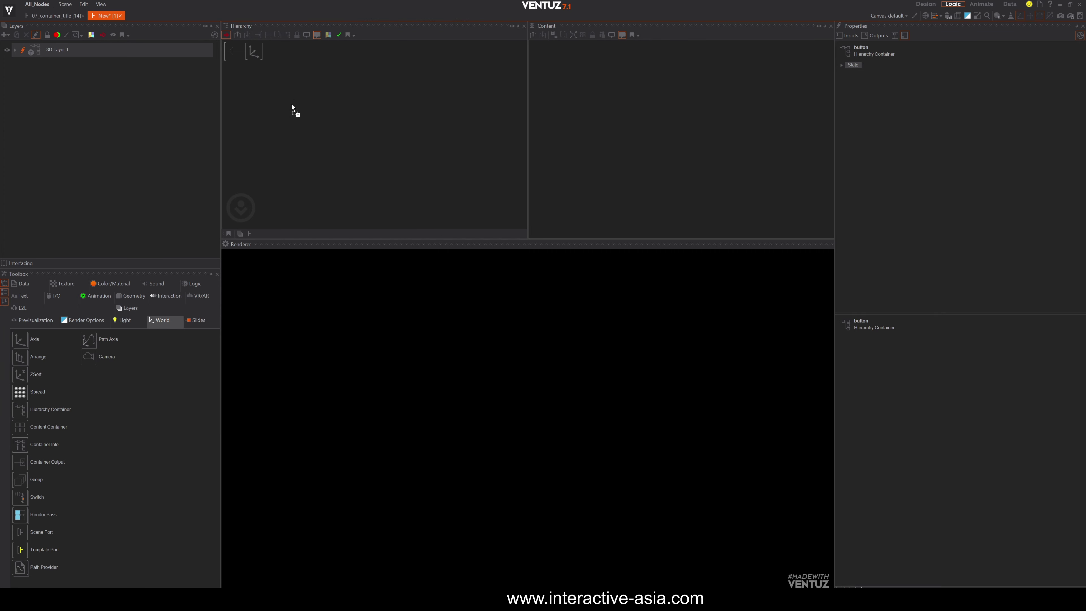
pyautogui.click(266, 59)
pyautogui.moveTo(943, 87)
pyautogui.mouseDown()
pyautogui.moveTo(979, 87)
pyautogui.moveTo(949, 91)
pyautogui.mouseUp()
# Add a second Axis beneath the rectangle as another child of the first axis
pyautogui.doubleClick(344, 107)
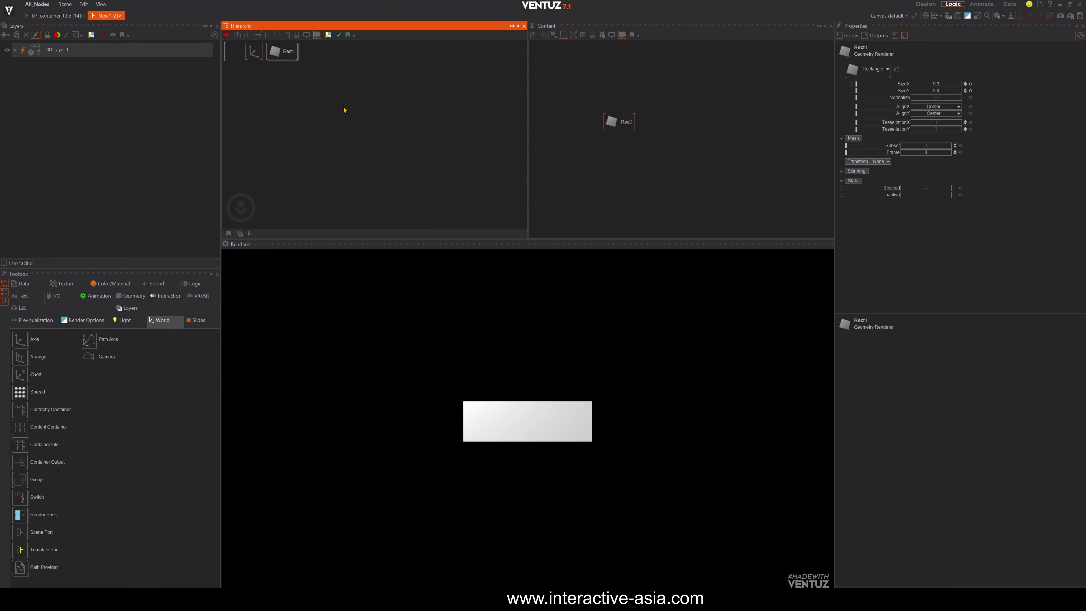
pyautogui.write('axi')
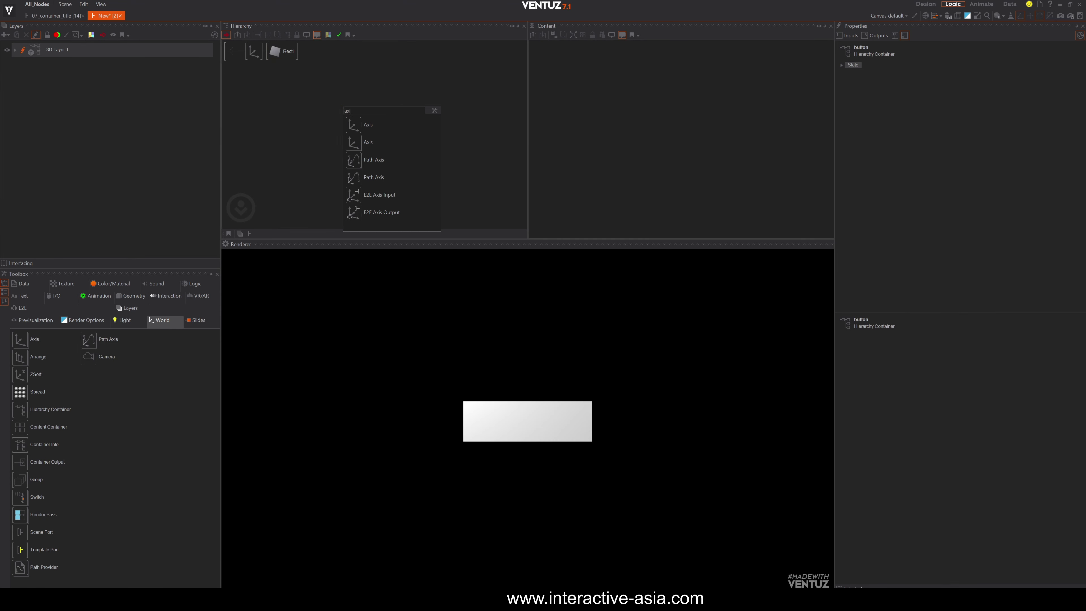
pyautogui.press('Return')
pyautogui.click(274, 68)
# Attach a 2D Text node to the second axis
pyautogui.doubleClick(284, 121)
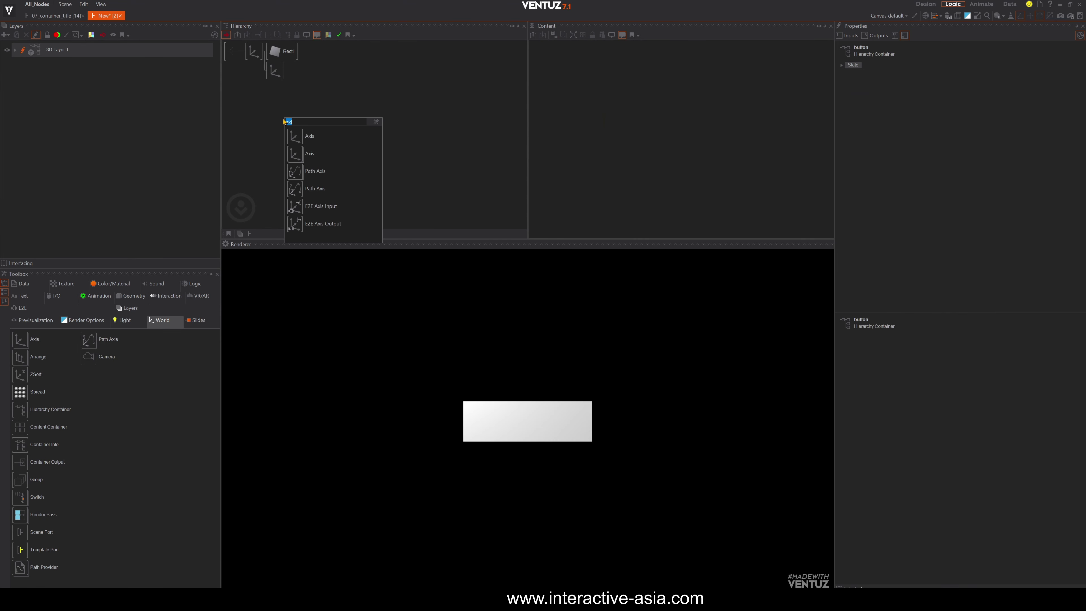
pyautogui.write('text')
pyautogui.click(295, 173)
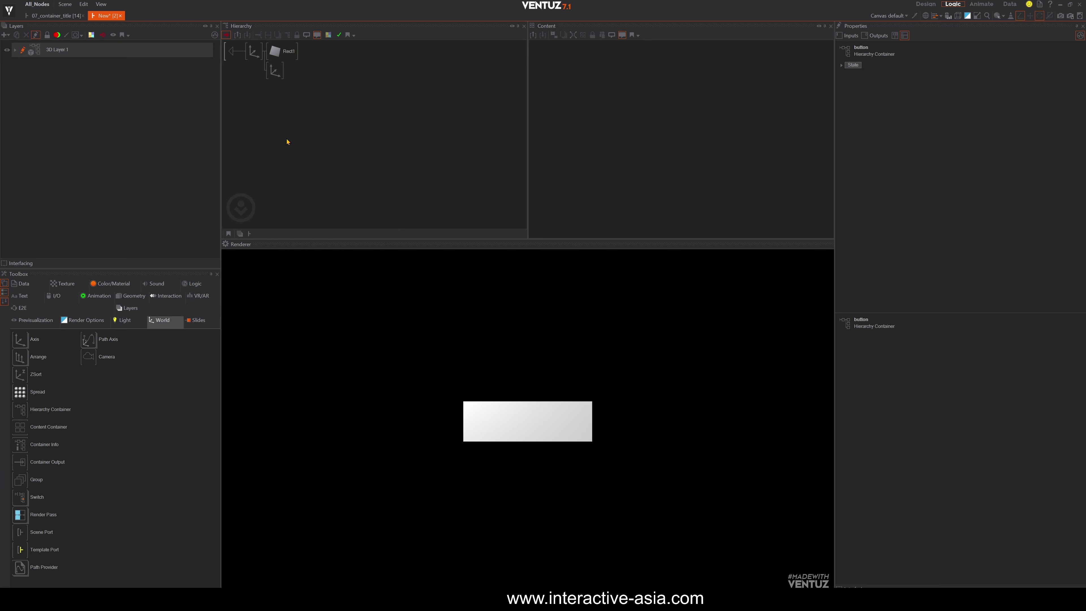
pyautogui.click(283, 69)
pyautogui.click(317, 82)
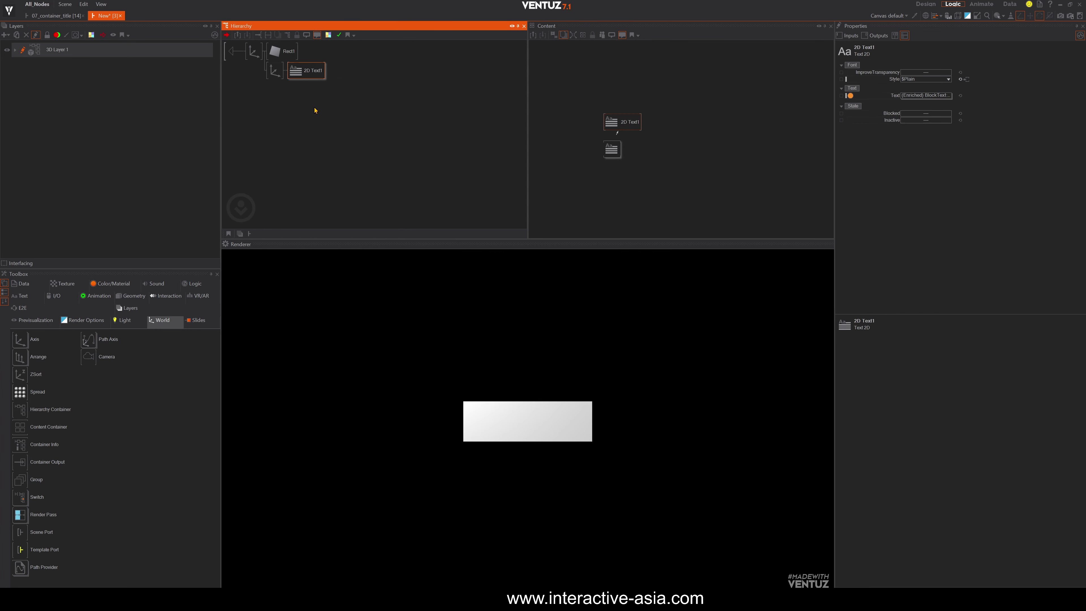
# Insert a Material between the second axis and the 2D text, and set its BaseColor to black
pyautogui.doubleClick(317, 123)
pyautogui.write('color')
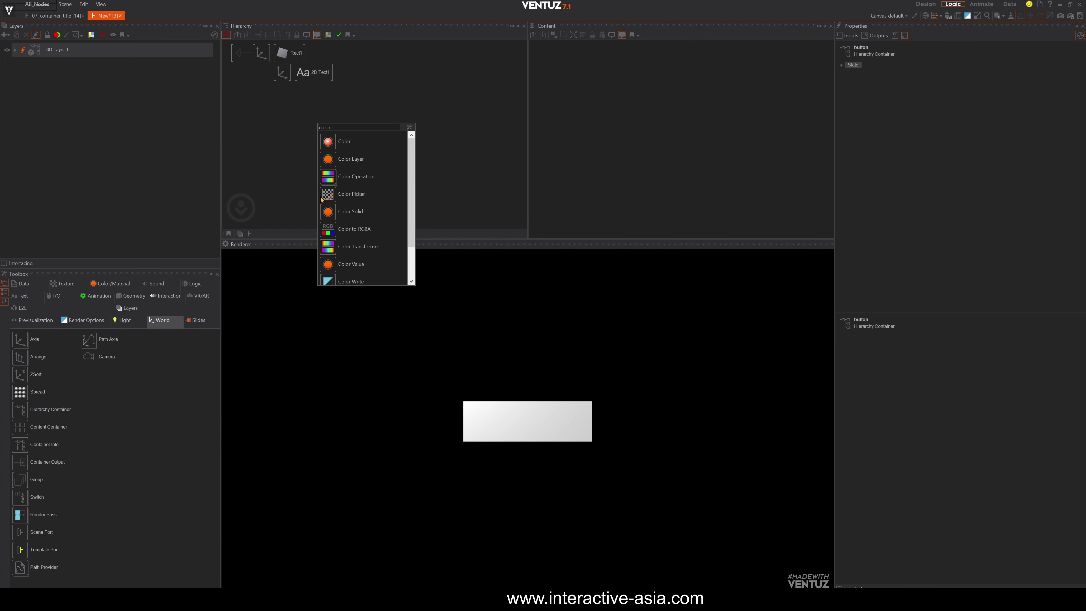
pyautogui.click(321, 199)
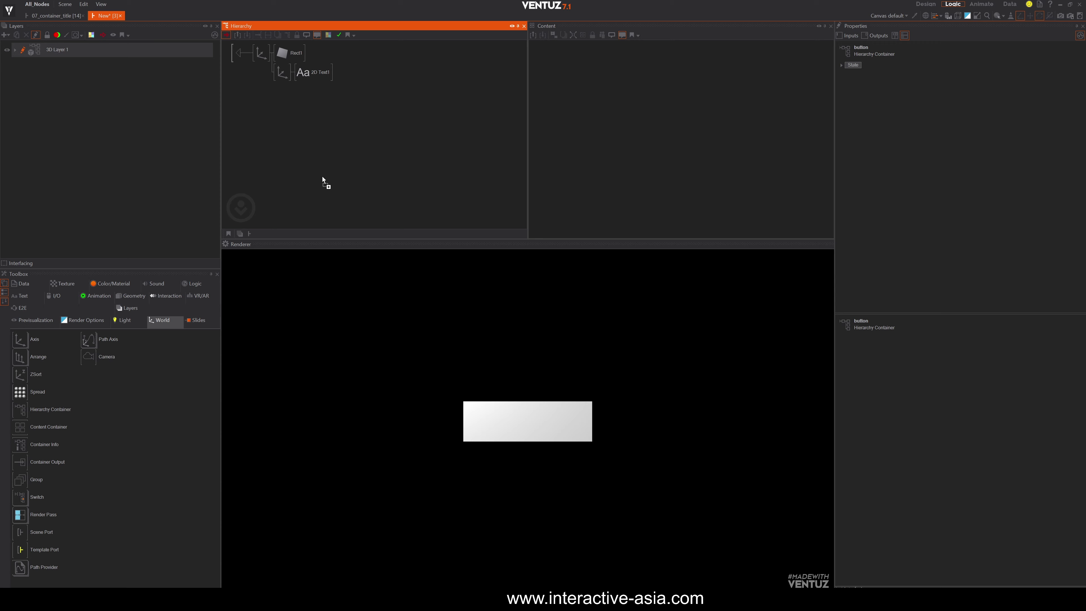
pyautogui.click(299, 73)
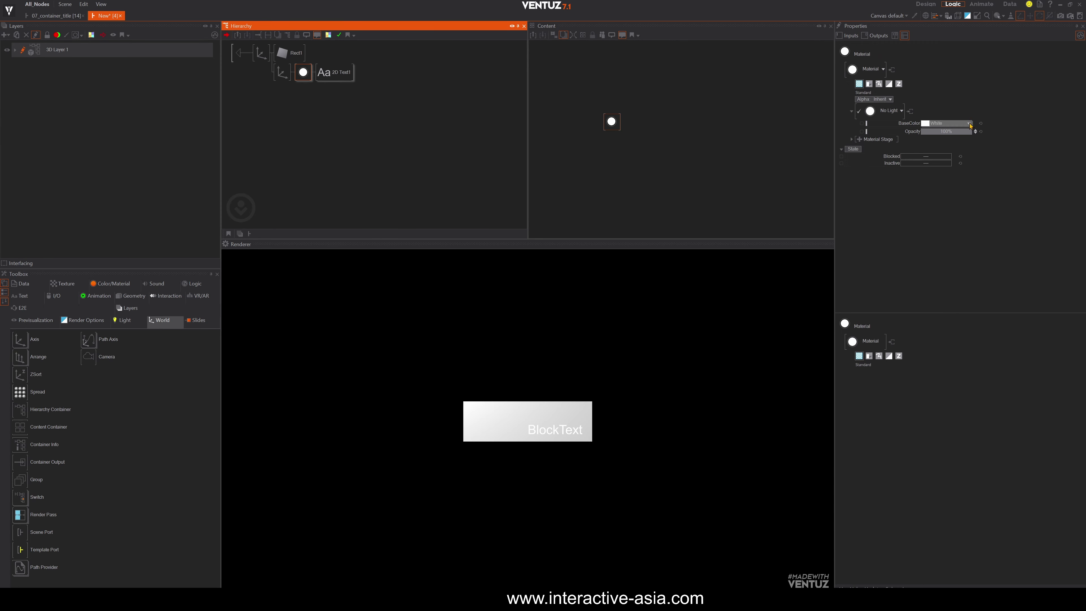
pyautogui.click(969, 124)
pyautogui.click(926, 165)
pyautogui.click(278, 62)
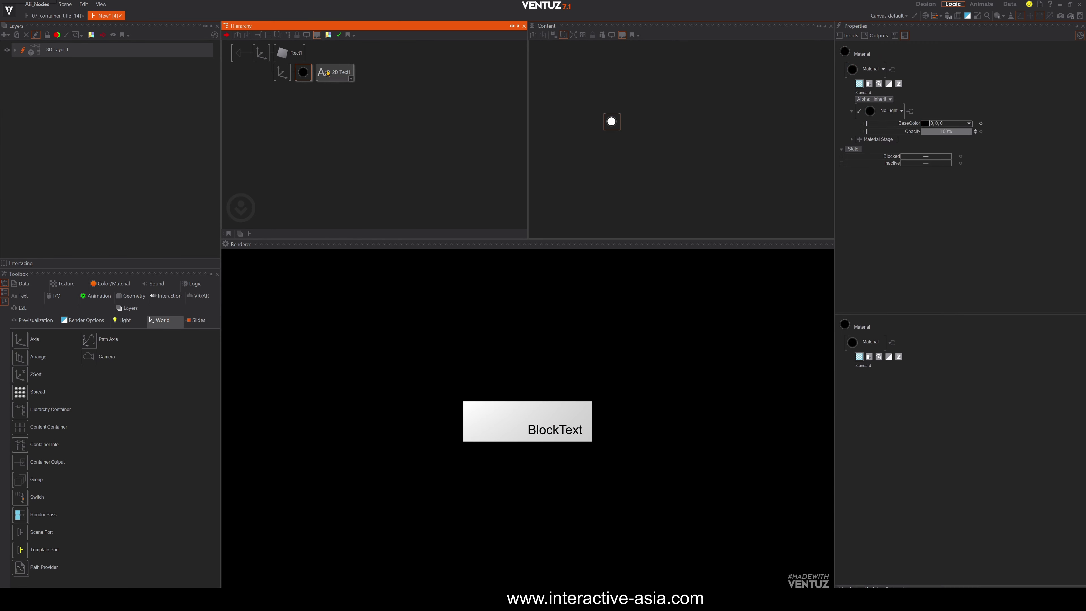
# Set the Block Text's TextAlignment and LineAlignment to Center
pyautogui.click(335, 71)
pyautogui.click(611, 149)
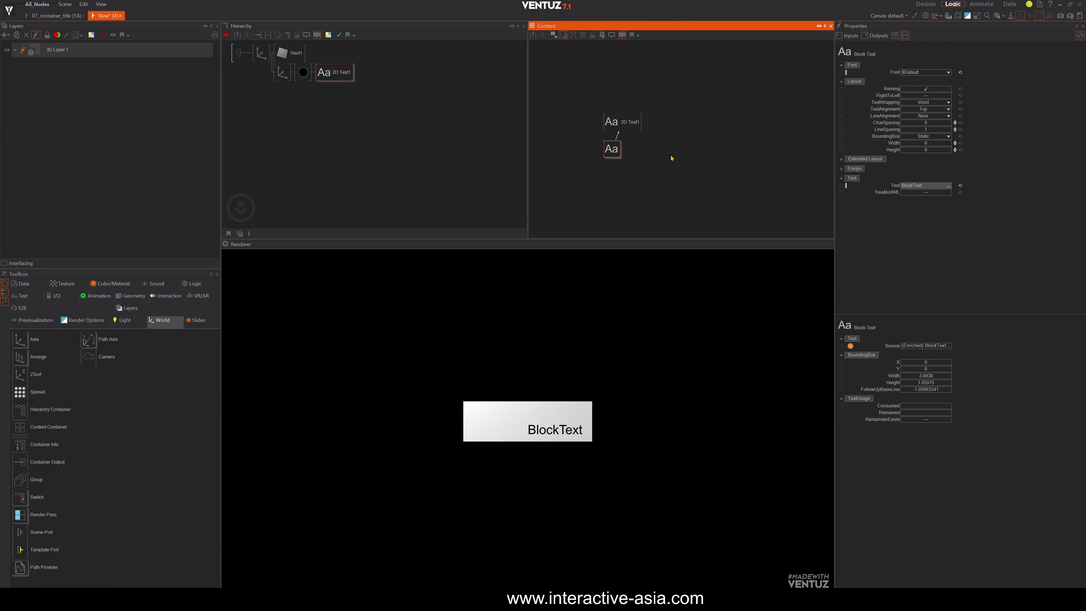
pyautogui.click(945, 109)
pyautogui.click(947, 122)
pyautogui.click(947, 116)
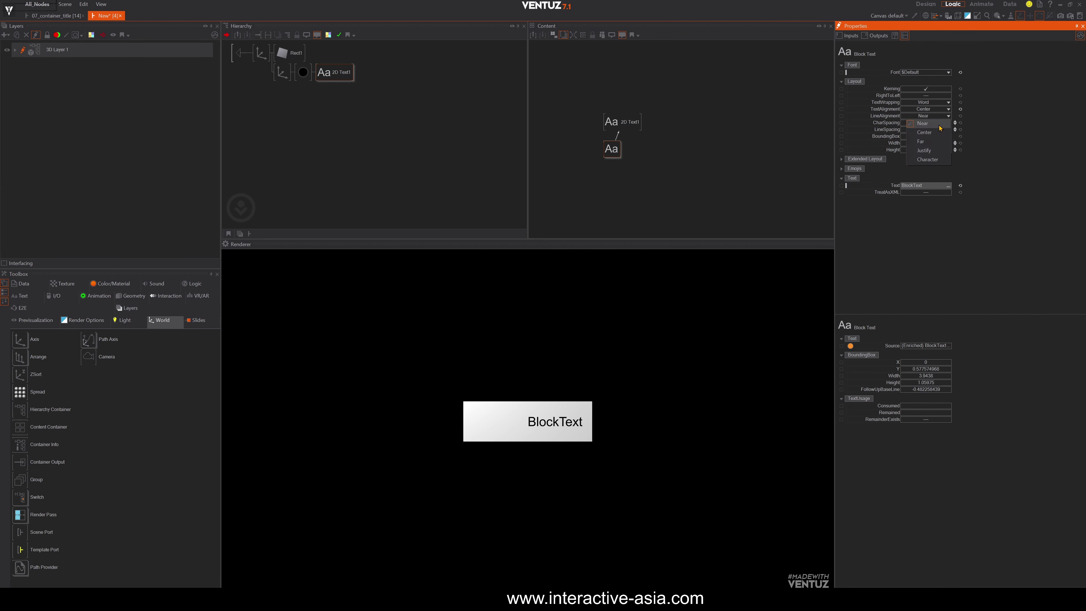
pyautogui.click(926, 129)
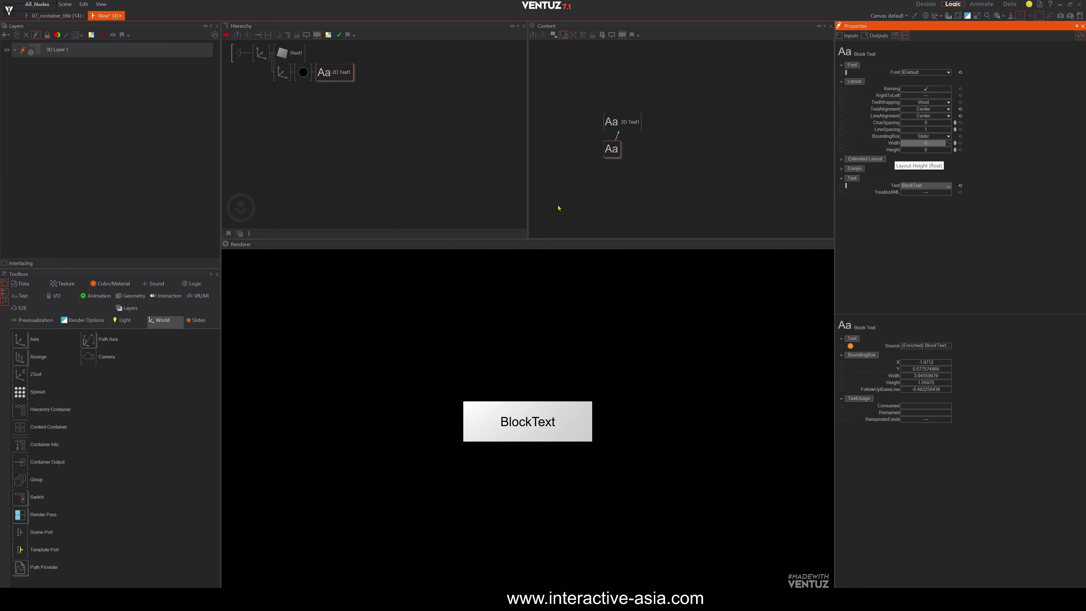
# Enlarge the text by setting its axis's overall scaling factor to about 1.47
pyautogui.click(283, 72)
pyautogui.moveTo(924, 178); pyautogui.dragTo(937, 177)
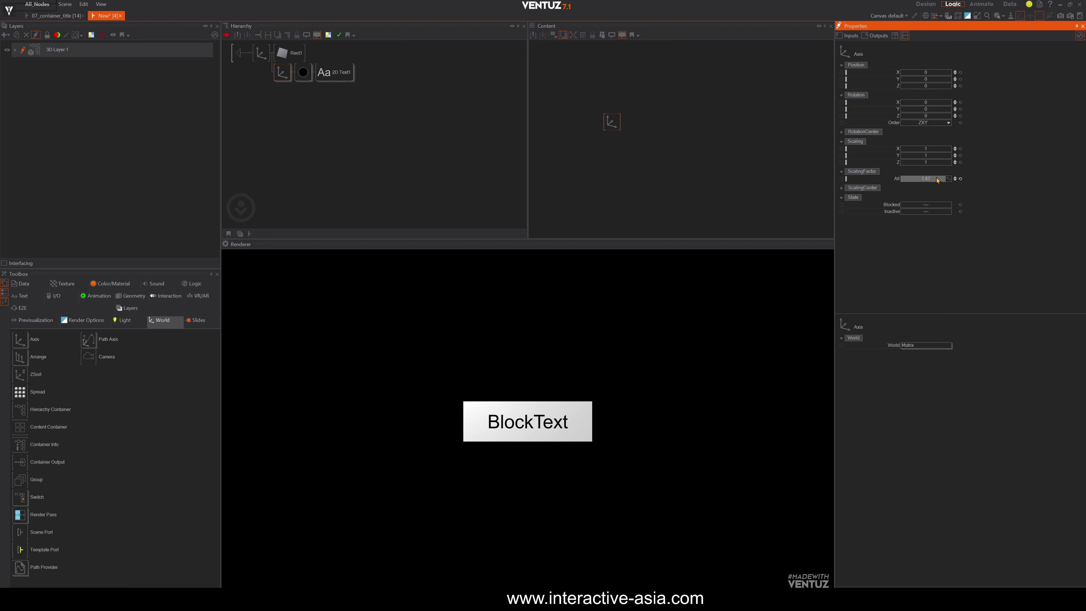
pyautogui.click(388, 165)
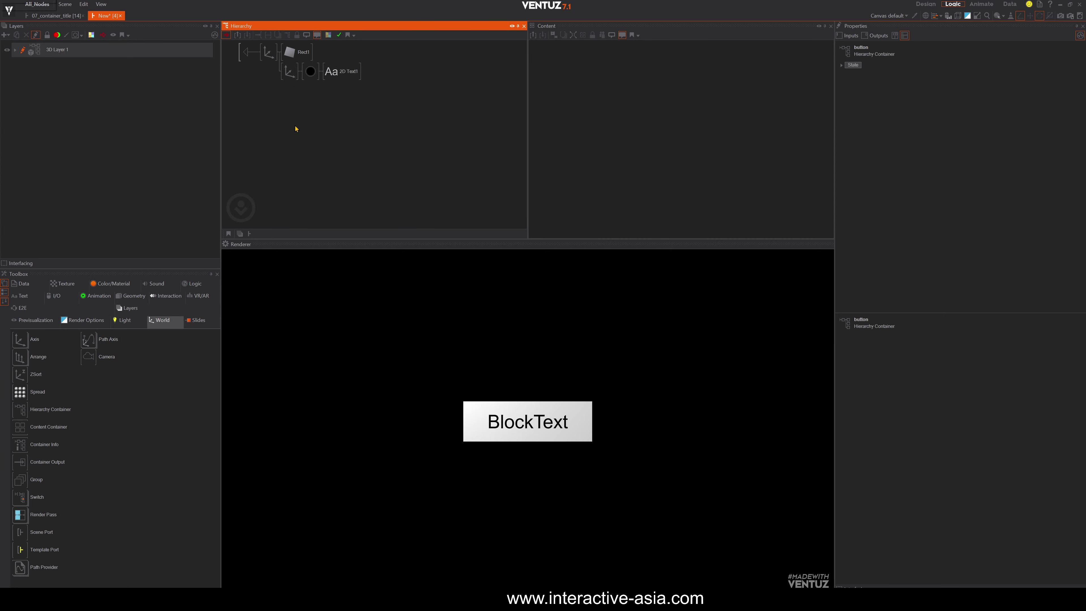
# Return to the layer's root and rename the button container Home
pyautogui.doubleClick(247, 57)
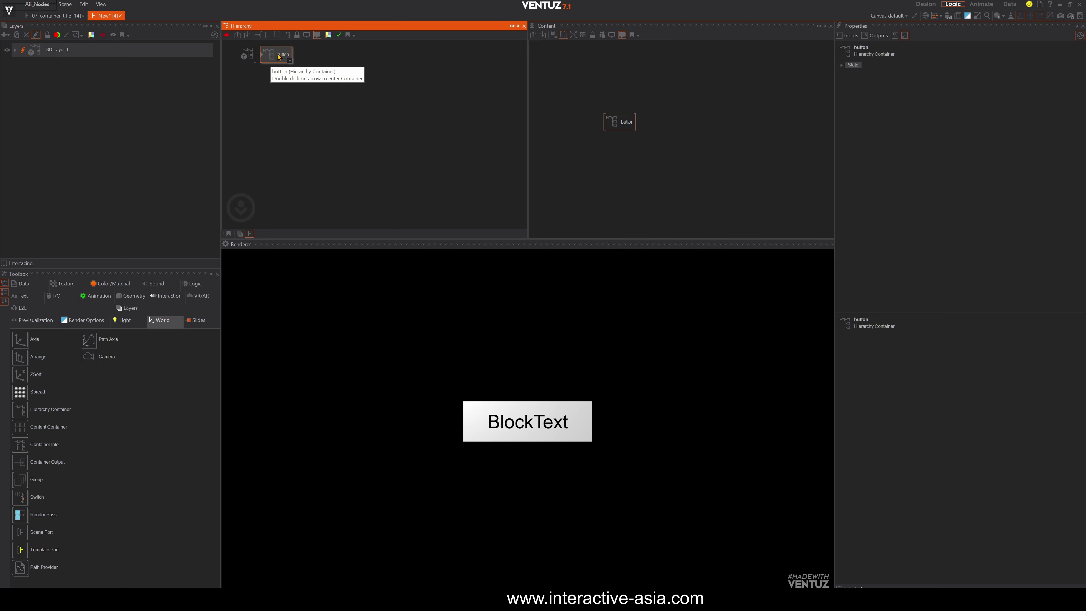
pyautogui.doubleClick(282, 56)
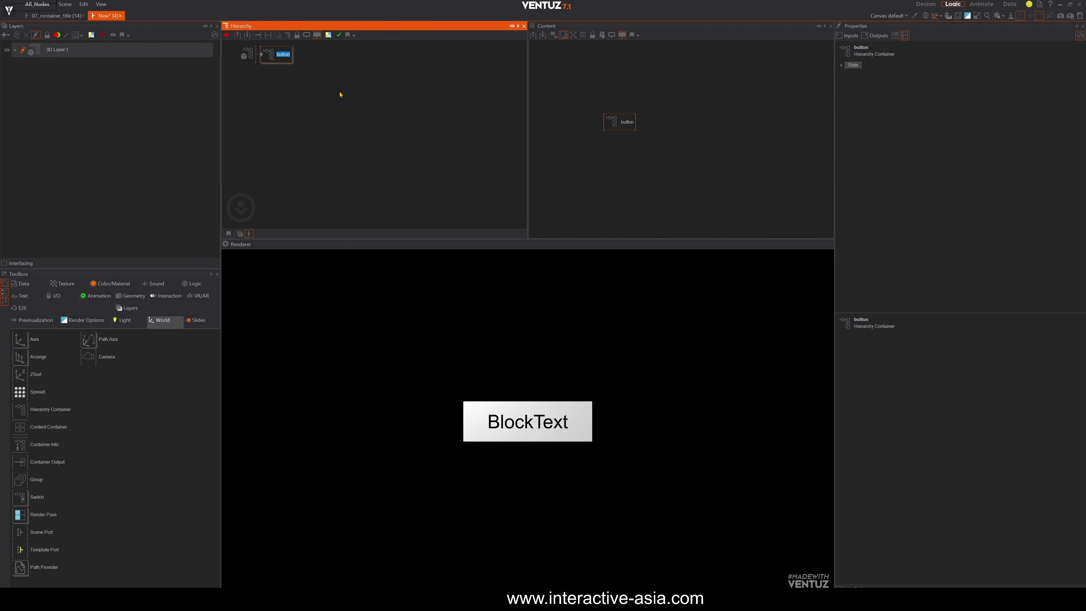
pyautogui.write('B')
pyautogui.press('BackSpace')
pyautogui.press('BackSpace')
pyautogui.press('BackSpace')
pyautogui.write('Home')
pyautogui.press('Return')
# Enter the Home container, add a Container Info node to its root content, and show only its output properties
pyautogui.doubleClick(273, 55)
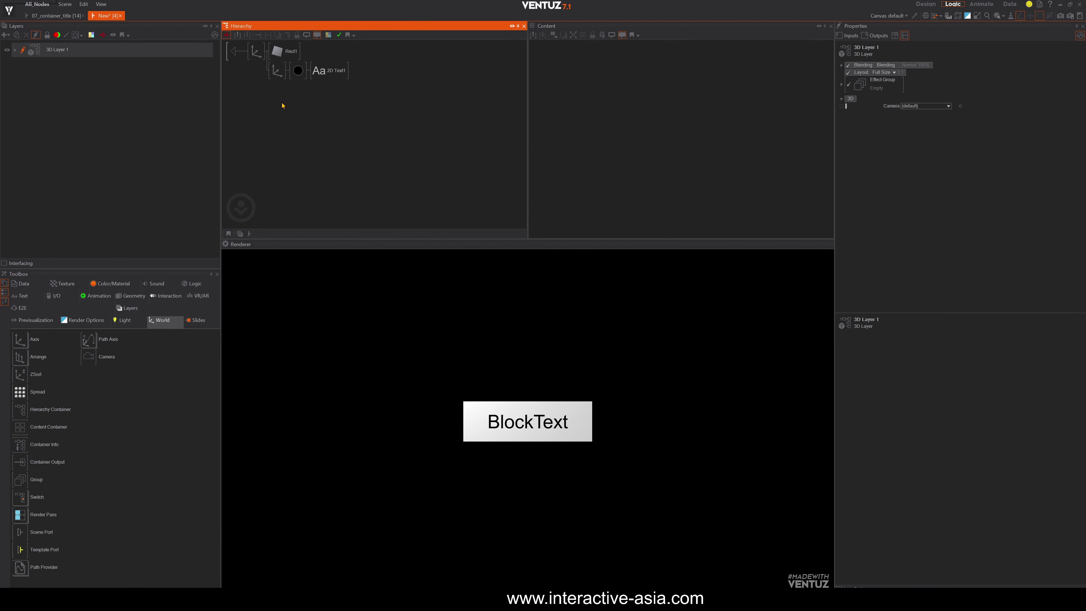
pyautogui.moveTo(42, 444); pyautogui.dragTo(620, 137)
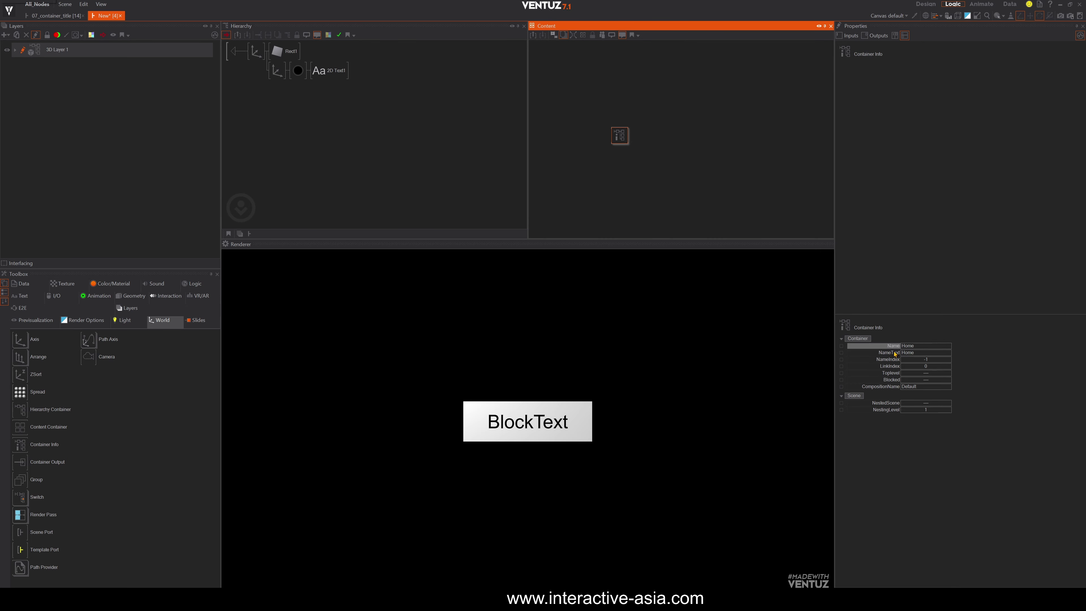
pyautogui.click(879, 36)
pyautogui.click(880, 37)
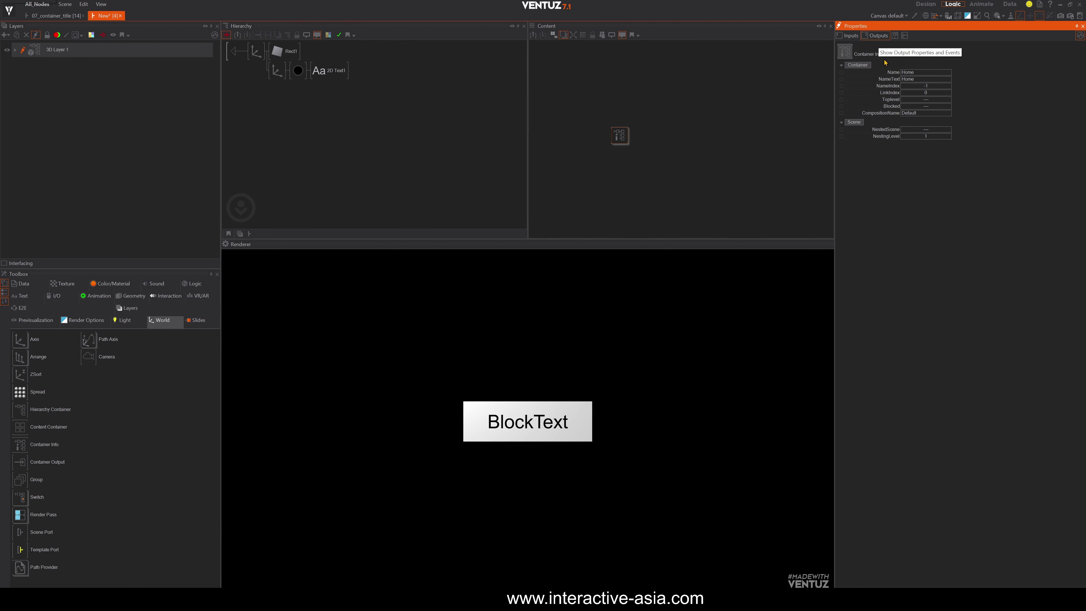
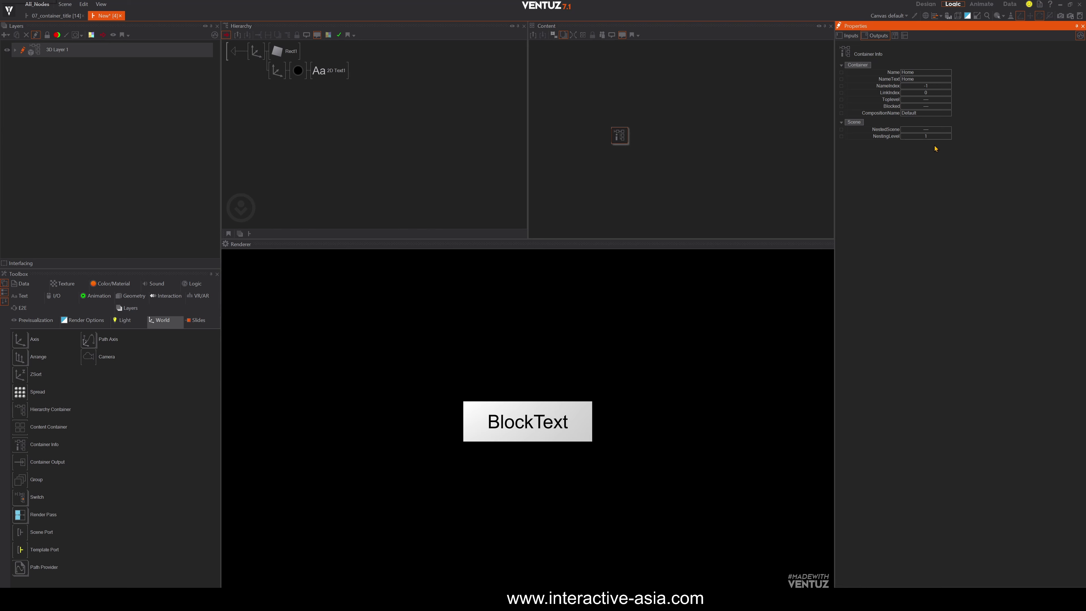
pyautogui.moveTo(624, 139); pyautogui.dragTo(634, 132)
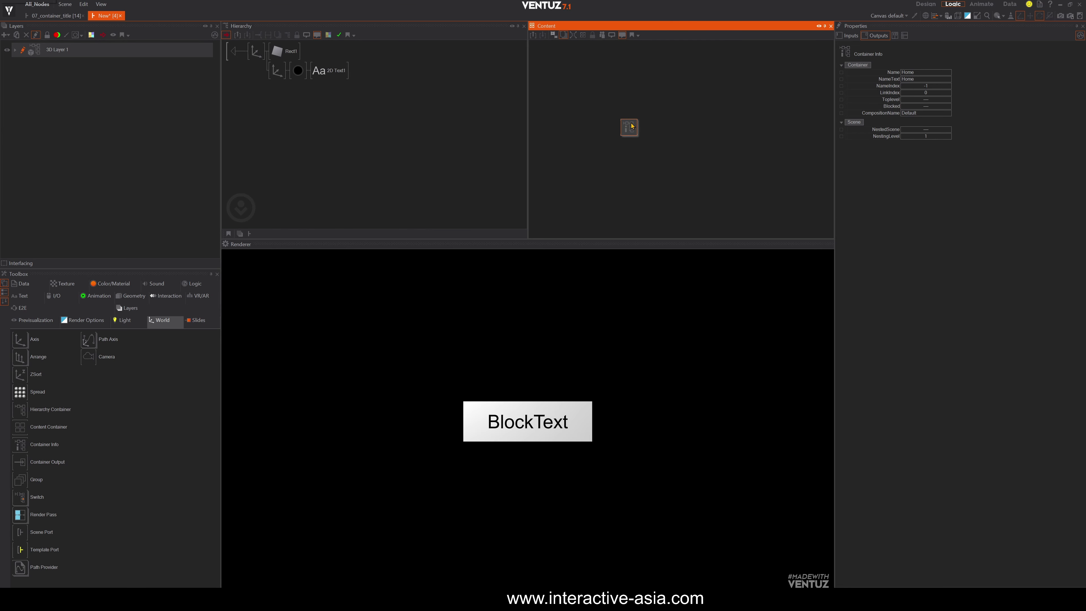
# Show the Block Text's inputs again and bind its Text property to the Container Info's NameText
pyautogui.click(408, 155)
pyautogui.click(332, 71)
pyautogui.click(639, 151)
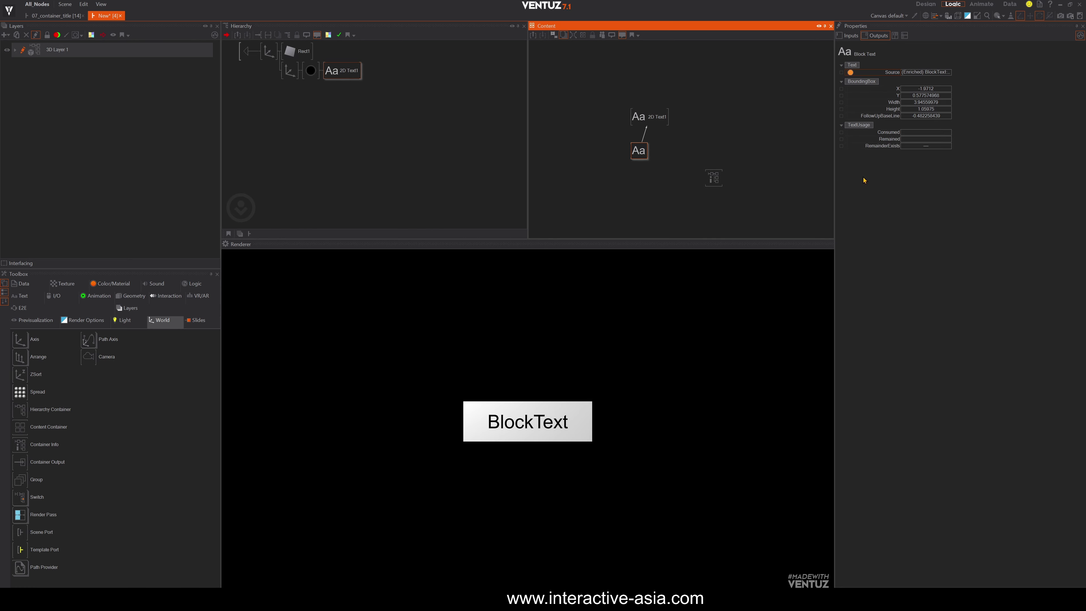
pyautogui.click(904, 36)
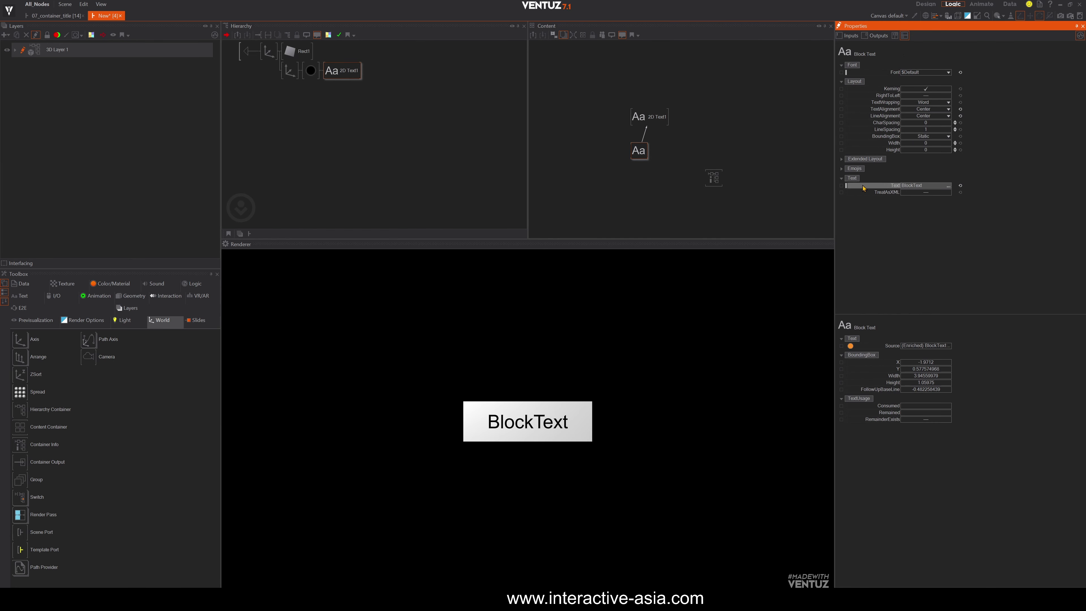
pyautogui.moveTo(883, 184); pyautogui.dragTo(714, 176)
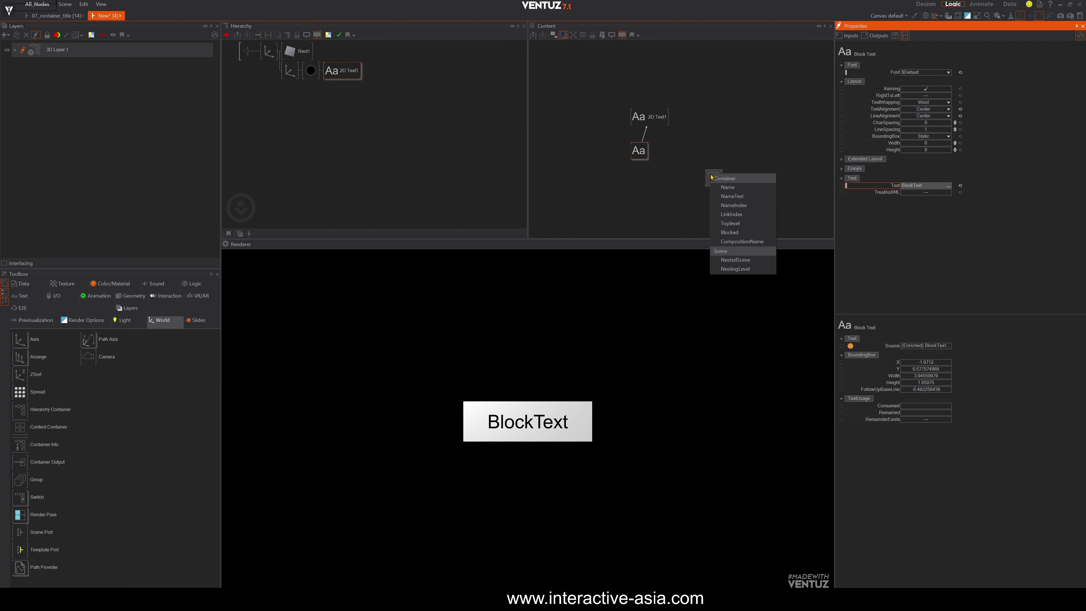
pyautogui.click(729, 199)
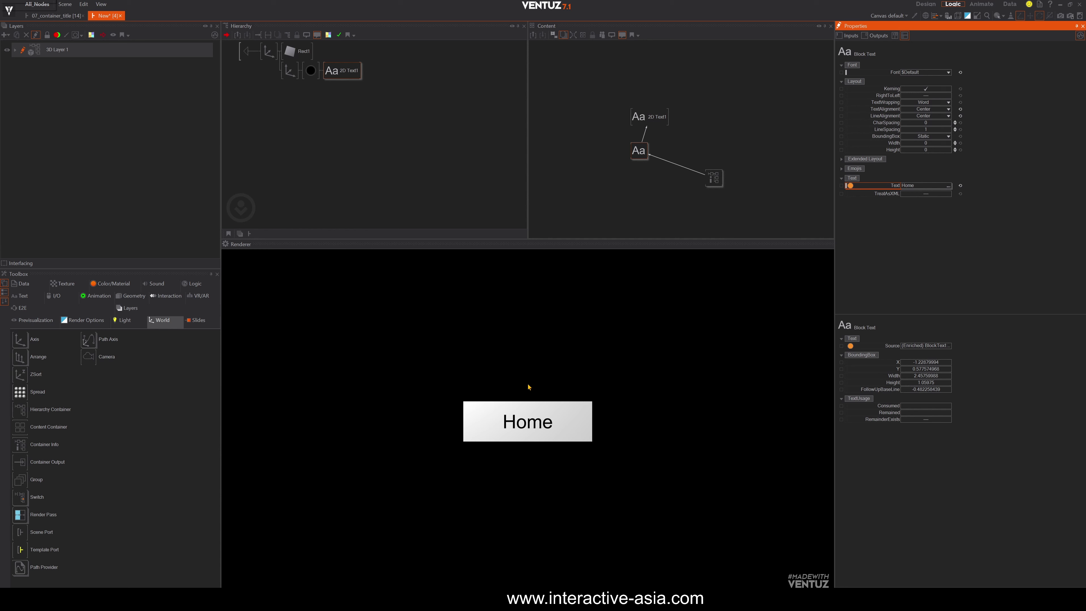
# Leave the container and rename it BACK
pyautogui.doubleClick(248, 51)
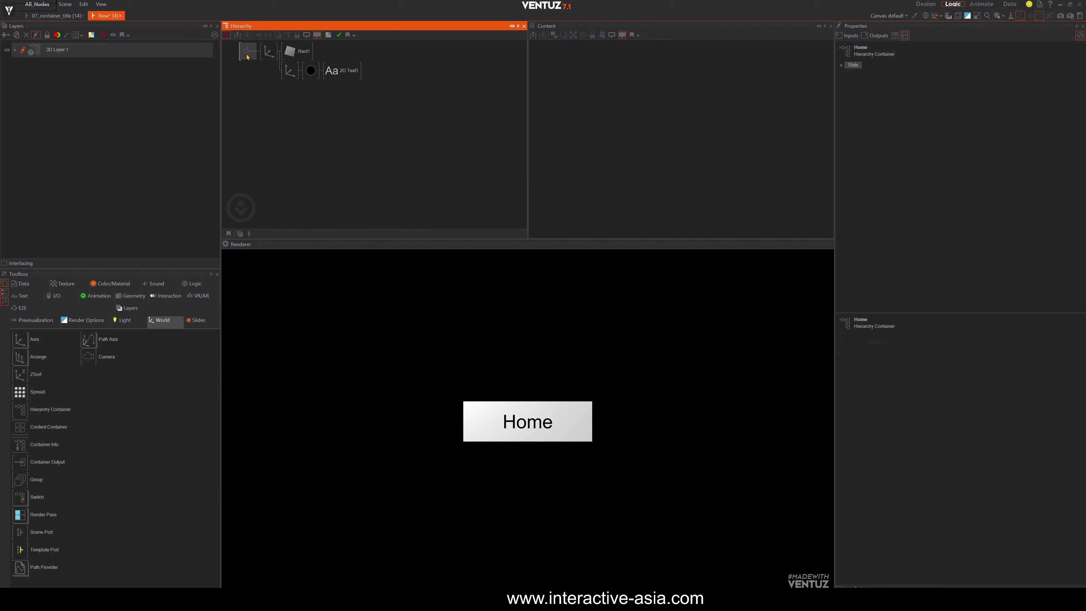
pyautogui.click(268, 50)
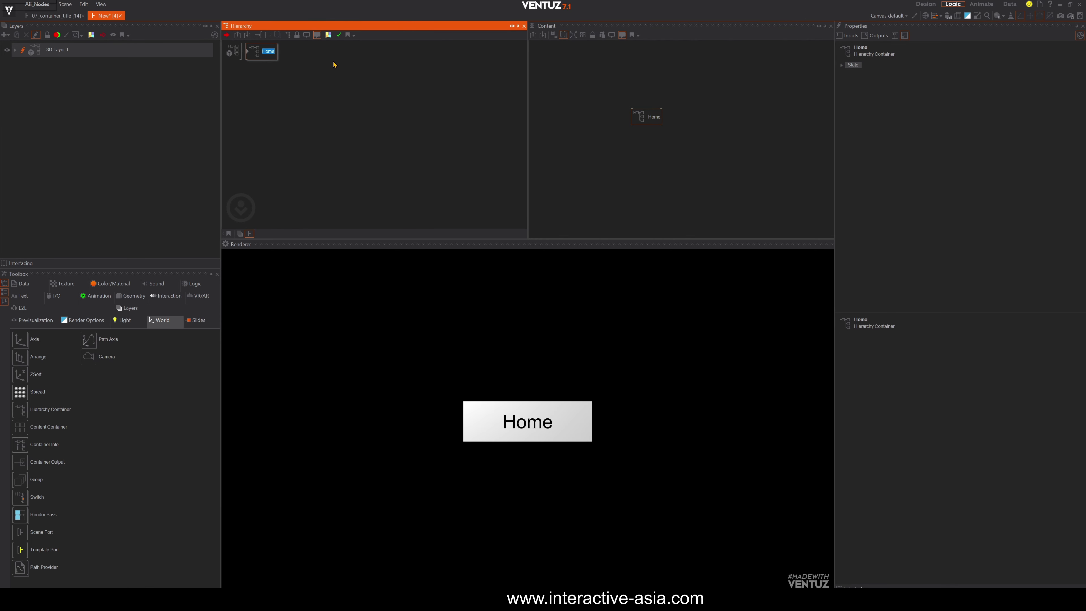
pyautogui.write('BACK')
pyautogui.press('Return')
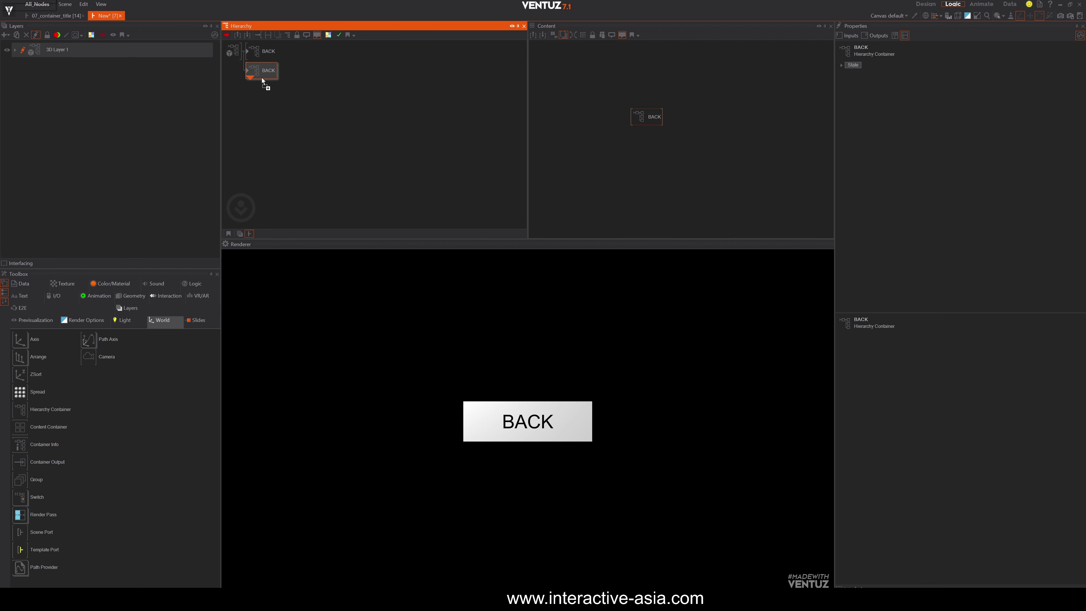
# Duplicate the BACK container twice at the layer's root, and rename the middle one Home
pyautogui.keyDown('ctrl'); pyautogui.moveTo(262, 80); pyautogui.dragTo(295, 62); pyautogui.keyUp('ctrl')
pyautogui.doubleClick(269, 71)
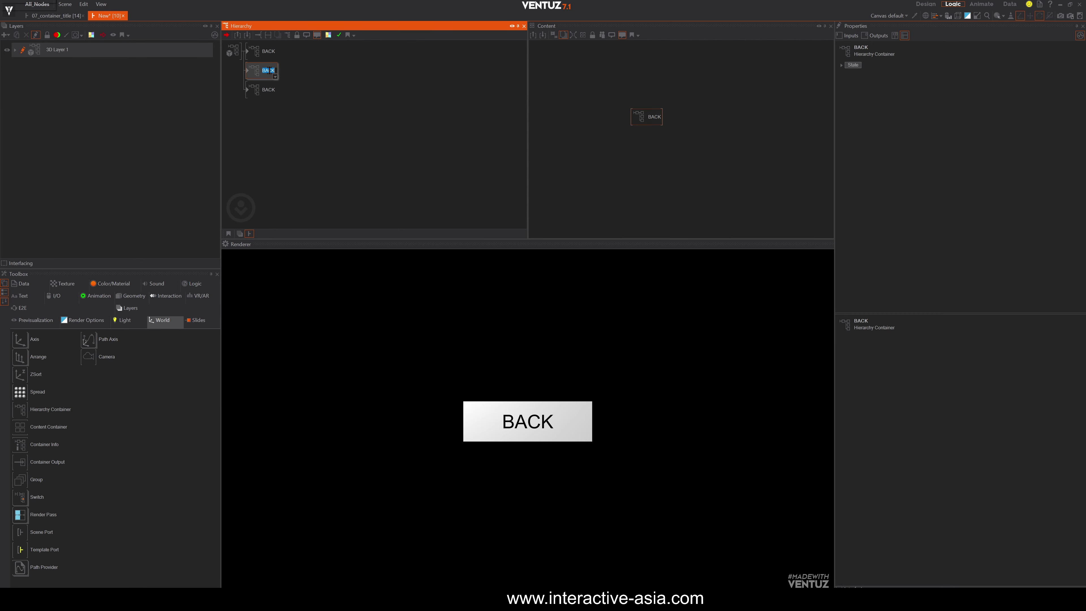
pyautogui.write('Home')
pyautogui.press('Return')
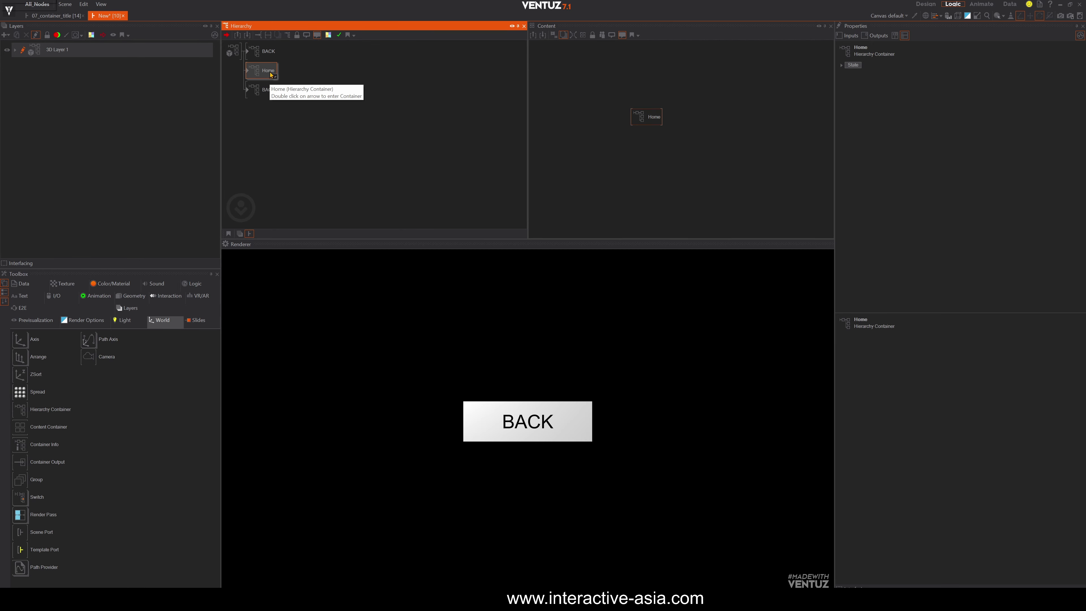
# Rename the third container in the hierarchy FWD
pyautogui.doubleClick(267, 90)
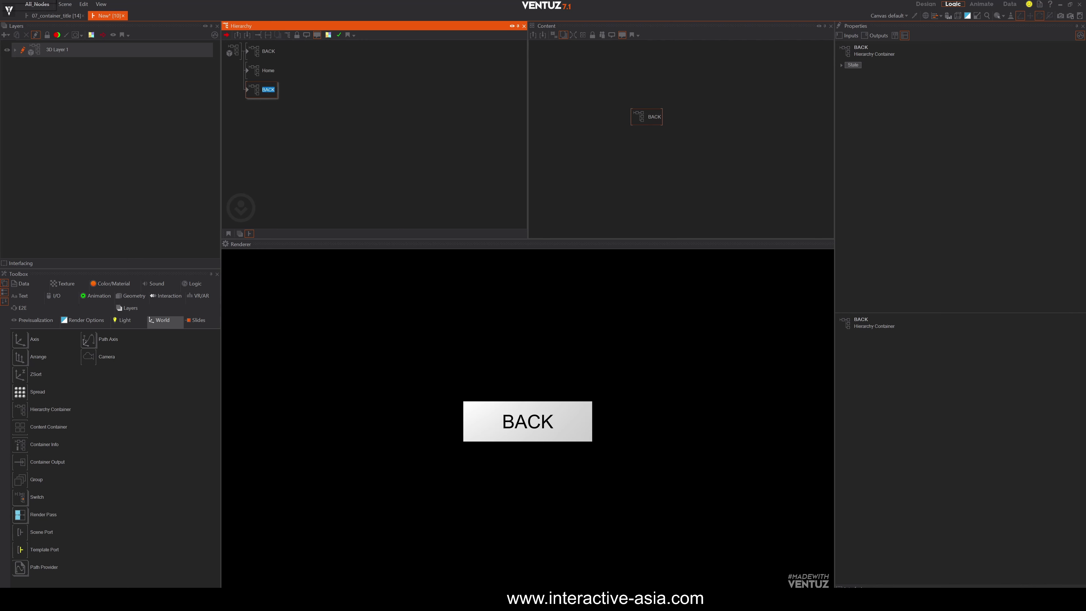
pyautogui.write('FWD')
pyautogui.press('Return')
pyautogui.click(265, 77)
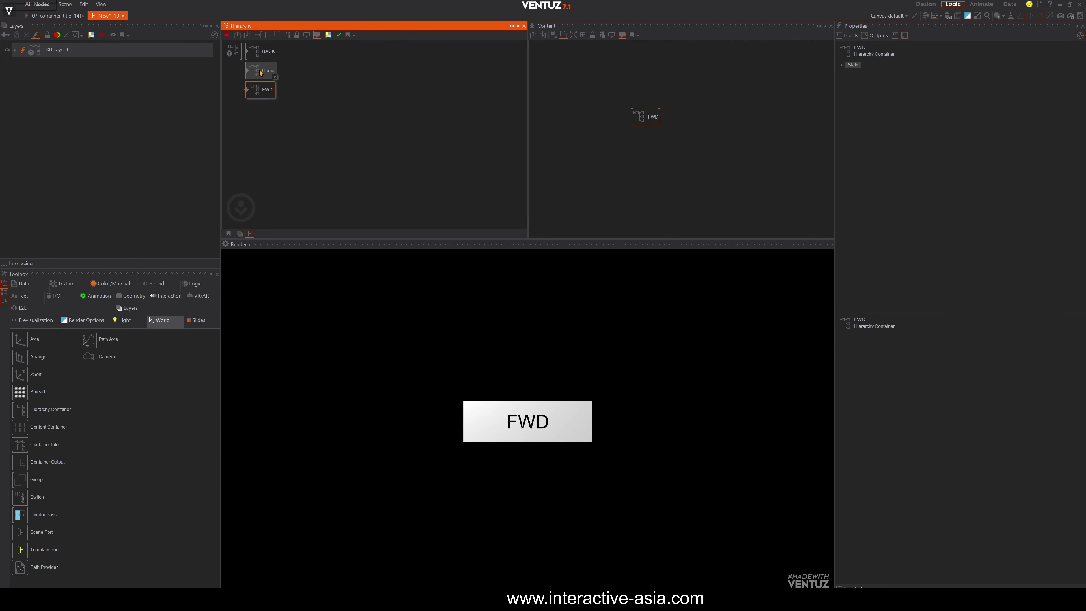
# Rename the middle container in the hierarchy HOME
pyautogui.click(266, 77)
pyautogui.write('HOME')
pyautogui.press('Return')
# Insert an Arrange node before the three containers, with X alignment CenterChain and X chain offset 1.6
pyautogui.click(289, 140)
pyautogui.write('color')
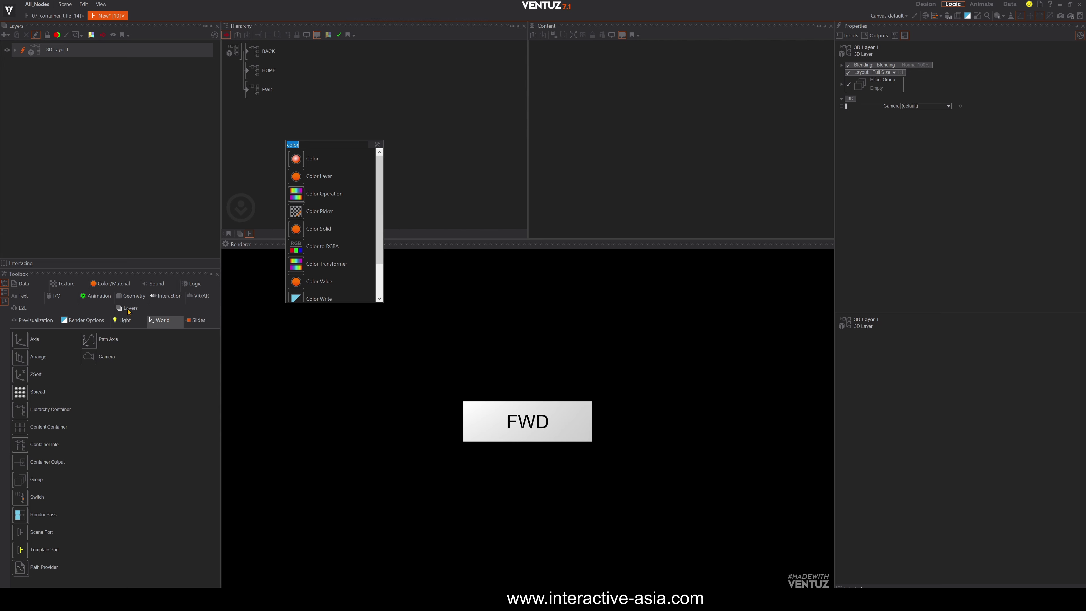
pyautogui.moveTo(27, 357); pyautogui.dragTo(248, 51)
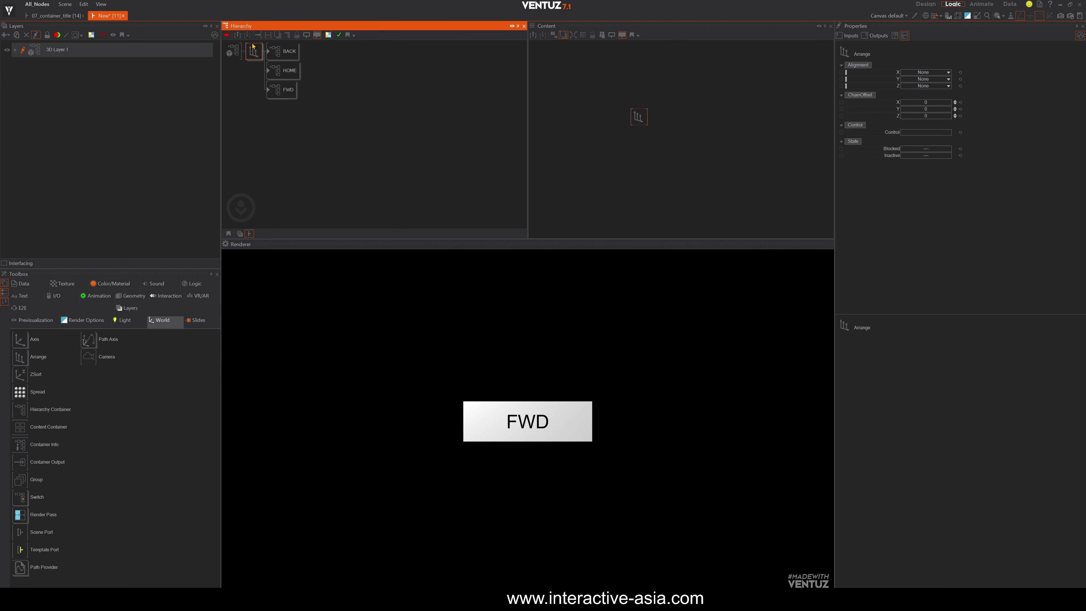
pyautogui.click(926, 72)
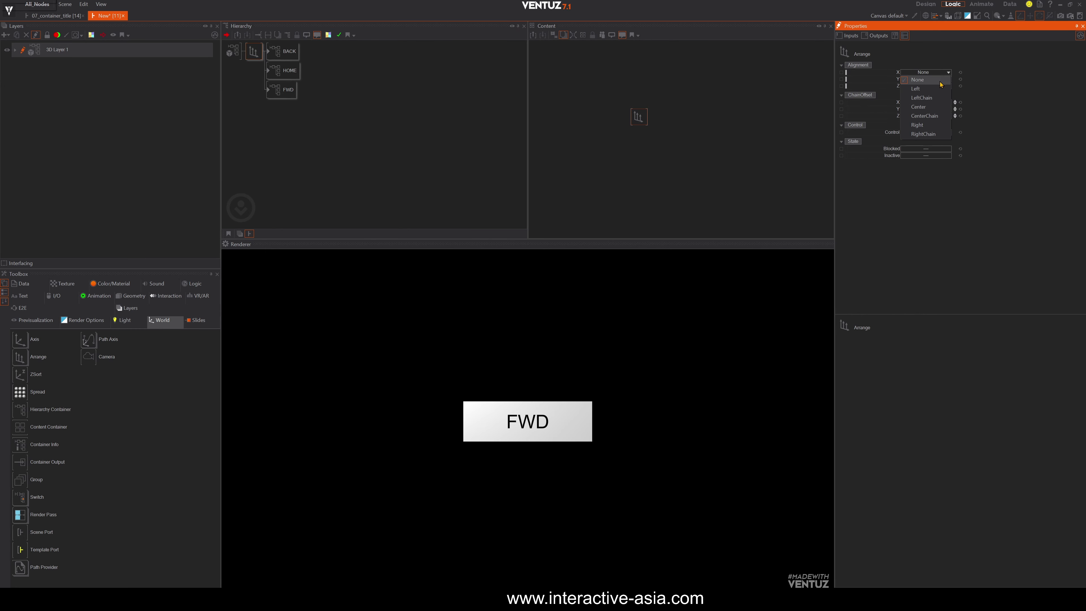
pyautogui.click(925, 116)
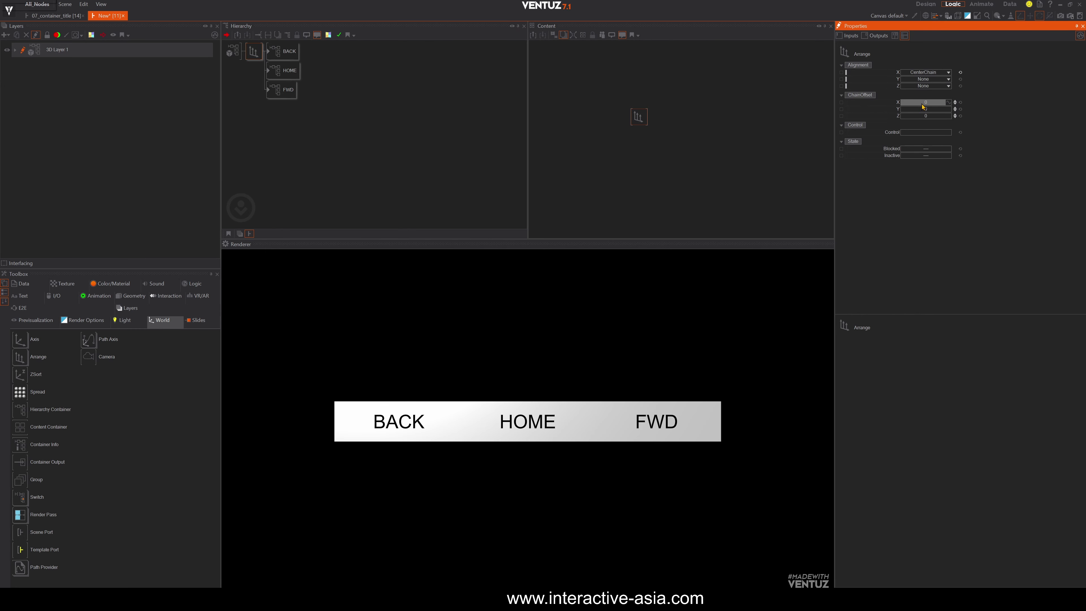
pyautogui.moveTo(924, 102); pyautogui.dragTo(924, 103)
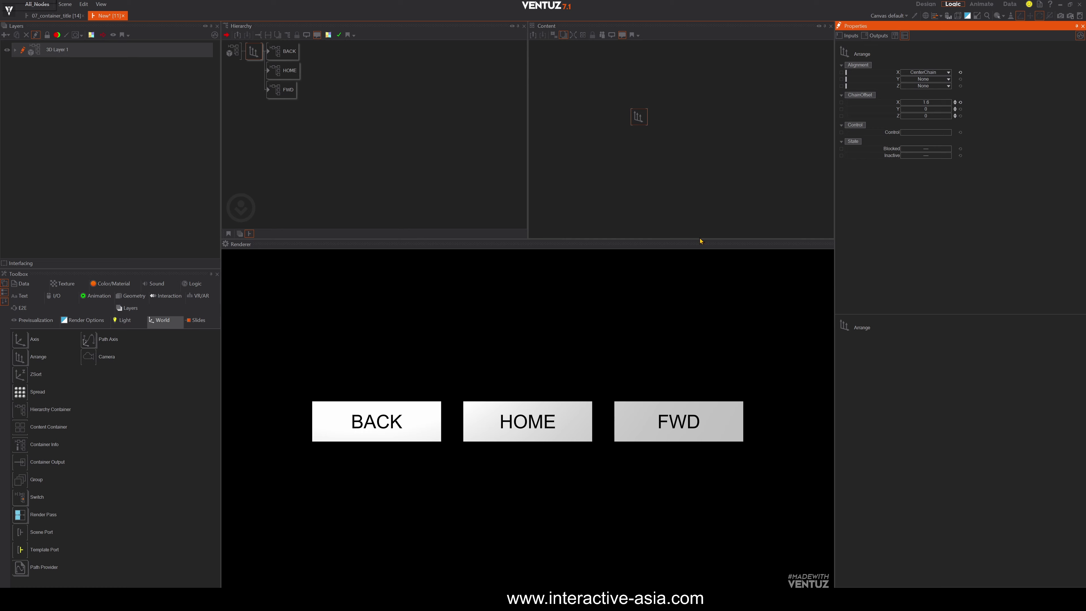
pyautogui.click(380, 422)
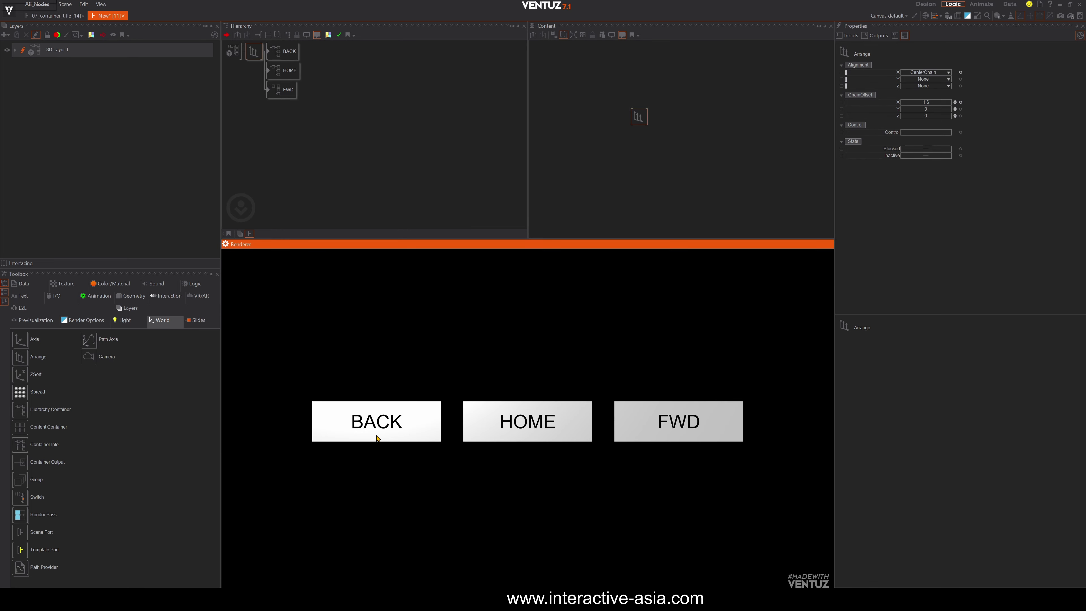
# Open the HOME container and examine the output values of the Container Info linked to its 2D text
pyautogui.click(293, 165)
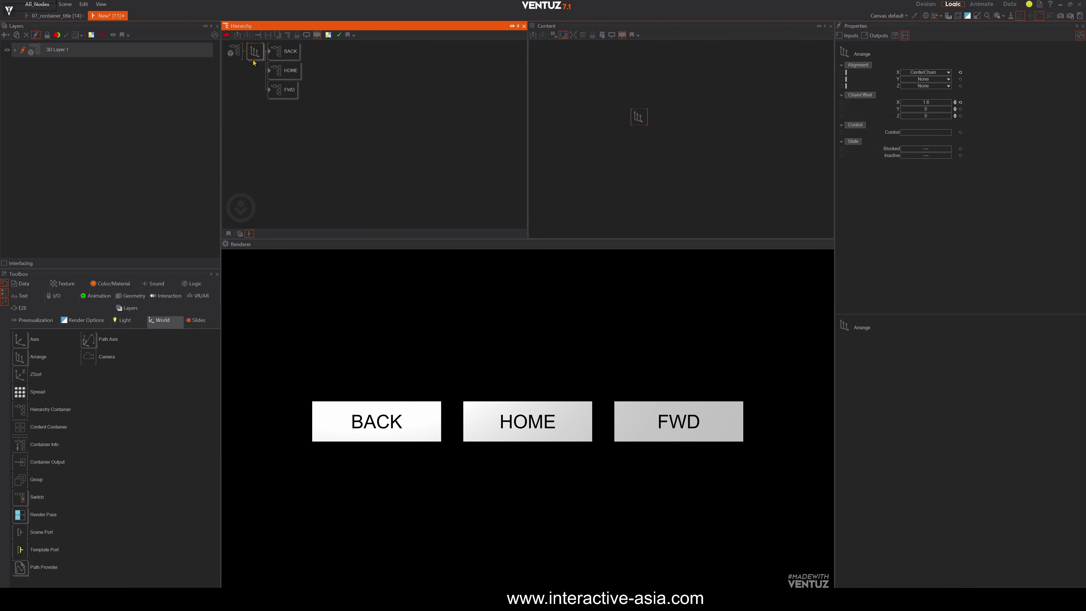
pyautogui.click(281, 57)
pyautogui.doubleClick(283, 55)
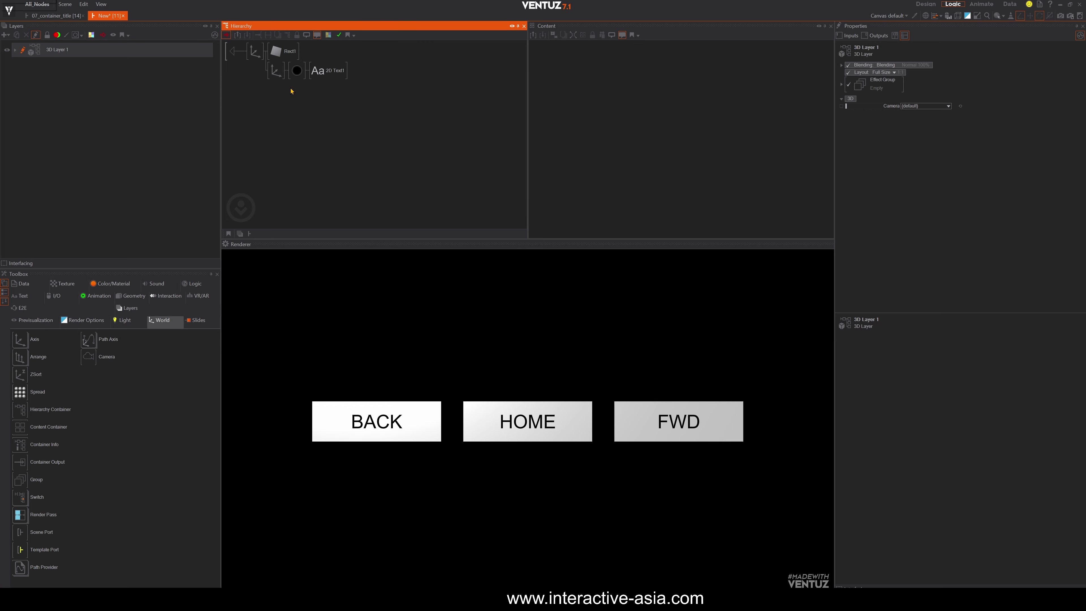
pyautogui.click(329, 71)
pyautogui.click(708, 180)
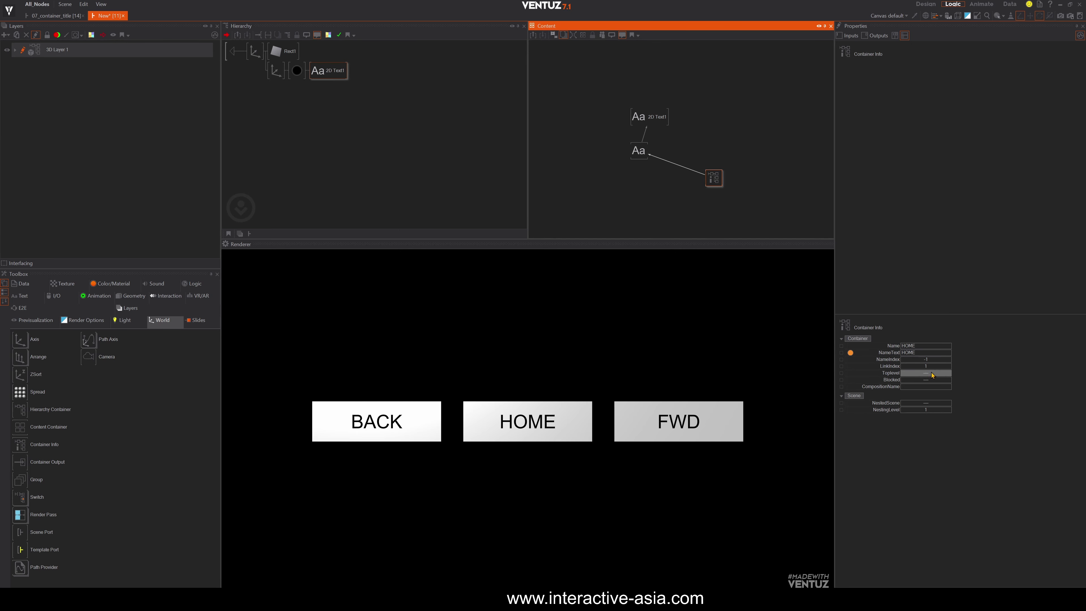
# Return to the layer's root and examine the Container Info outputs inside the BACK container, including NameIndex and LinkIndex
pyautogui.click(233, 52)
pyautogui.doubleClick(232, 51)
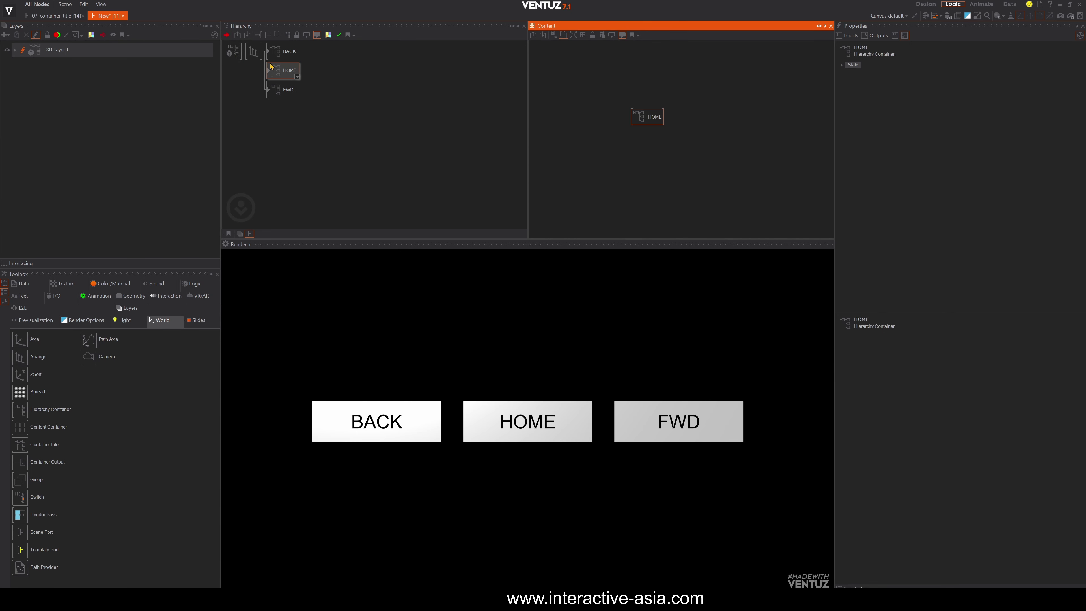
pyautogui.doubleClick(271, 91)
pyautogui.click(312, 76)
pyautogui.click(714, 178)
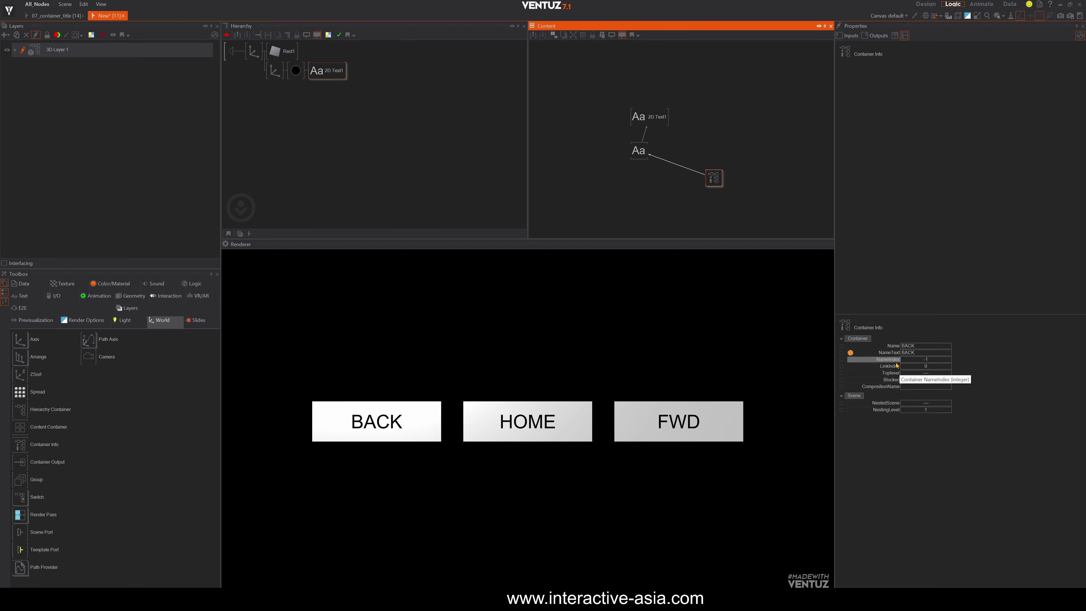
# Leave the BACK container and check the Container Info outputs inside HOME again for comparison
pyautogui.click(230, 51)
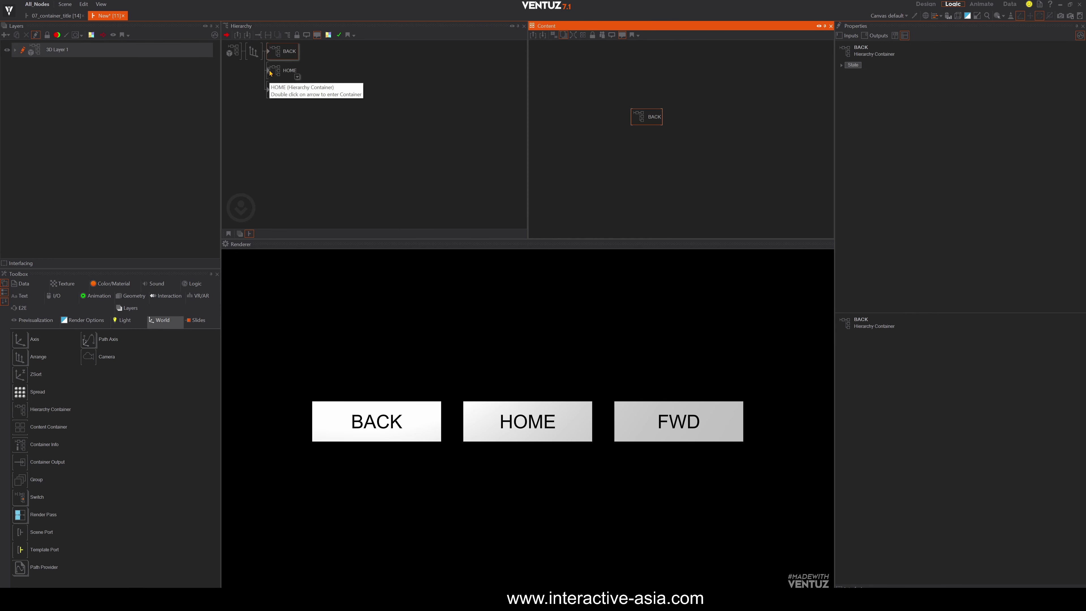
pyautogui.doubleClick(274, 71)
pyautogui.click(319, 76)
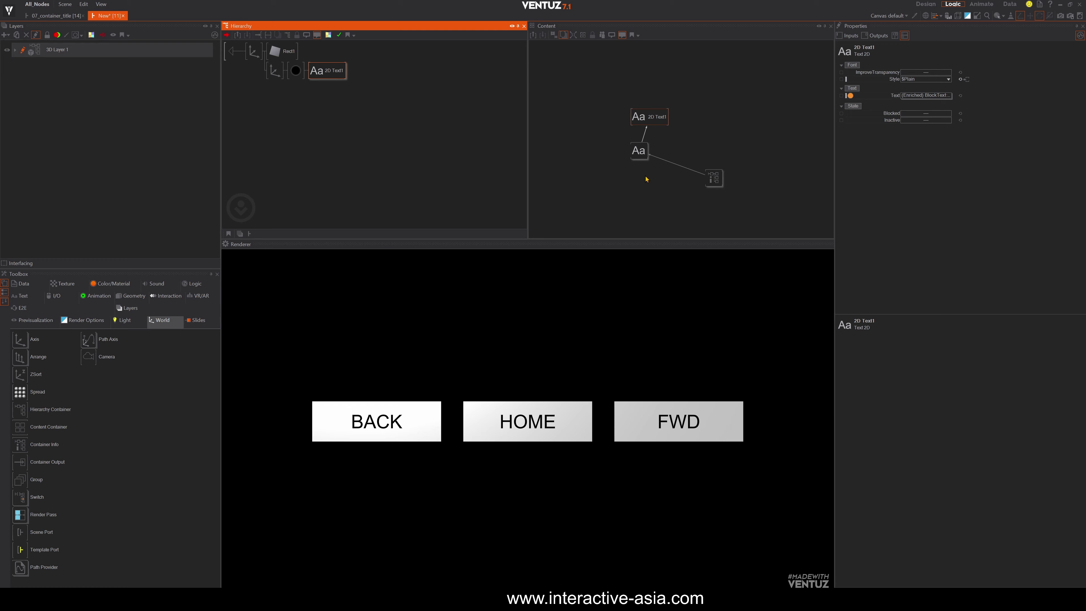
pyautogui.click(714, 178)
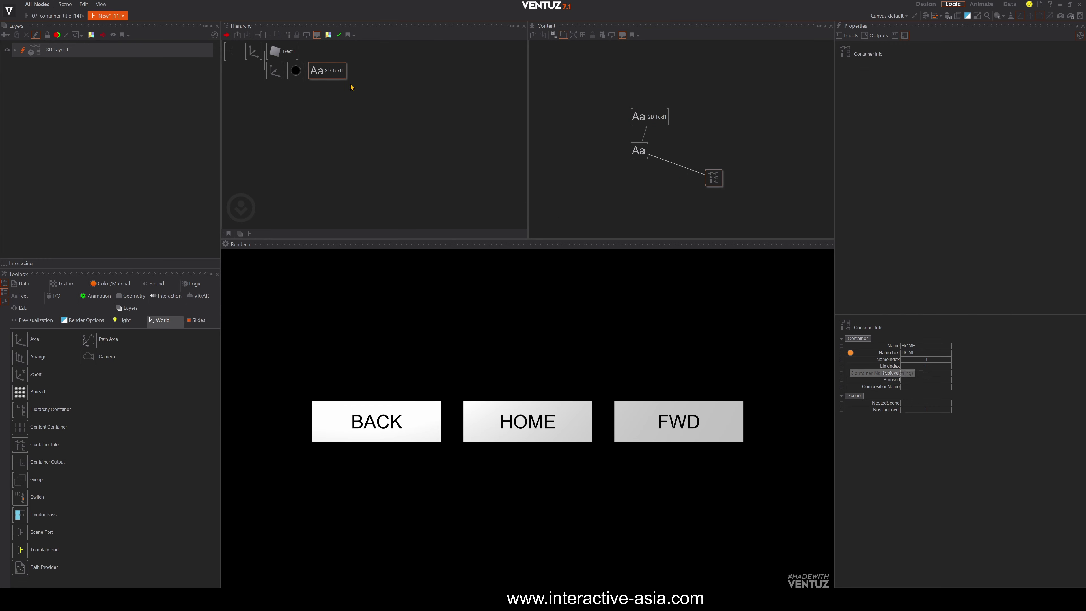
# Examine the Container Info outputs inside the FWD container and return to the layer's root
pyautogui.click(233, 54)
pyautogui.doubleClick(234, 53)
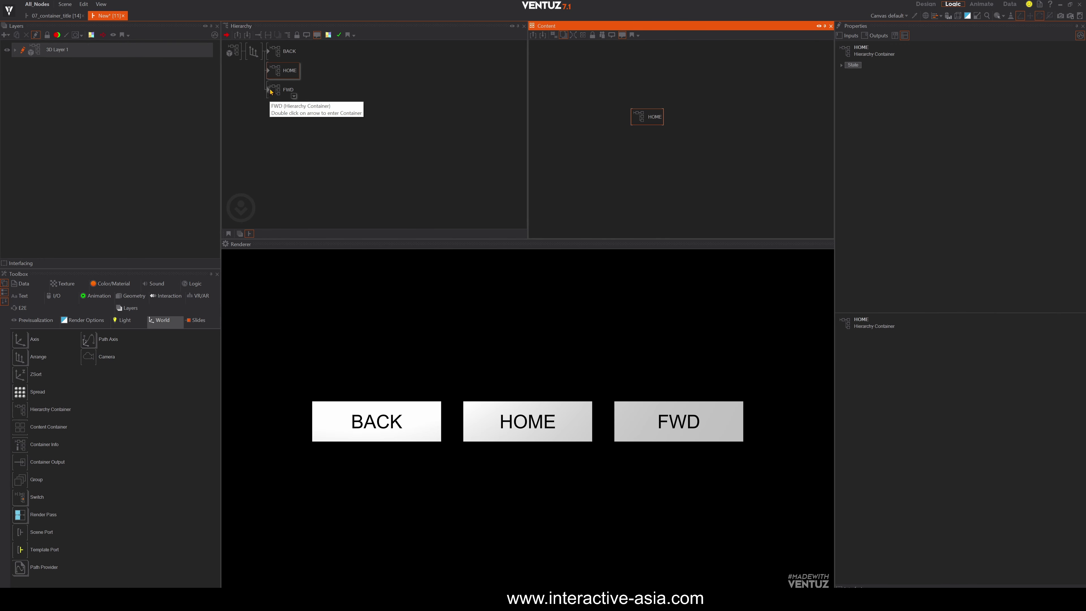
pyautogui.doubleClick(270, 92)
pyautogui.click(329, 70)
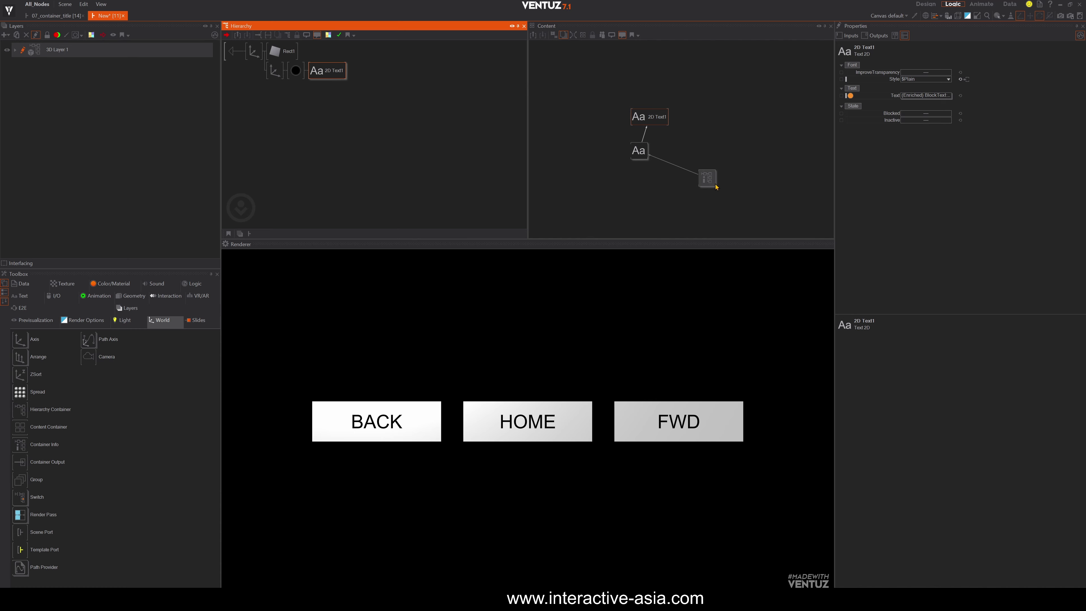
pyautogui.click(708, 178)
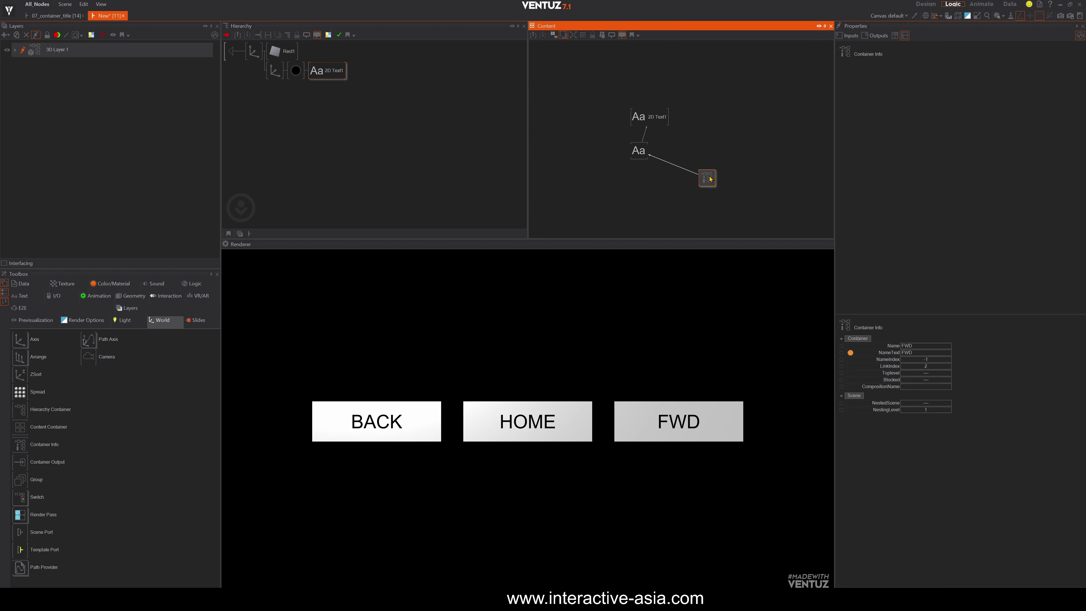
pyautogui.click(327, 115)
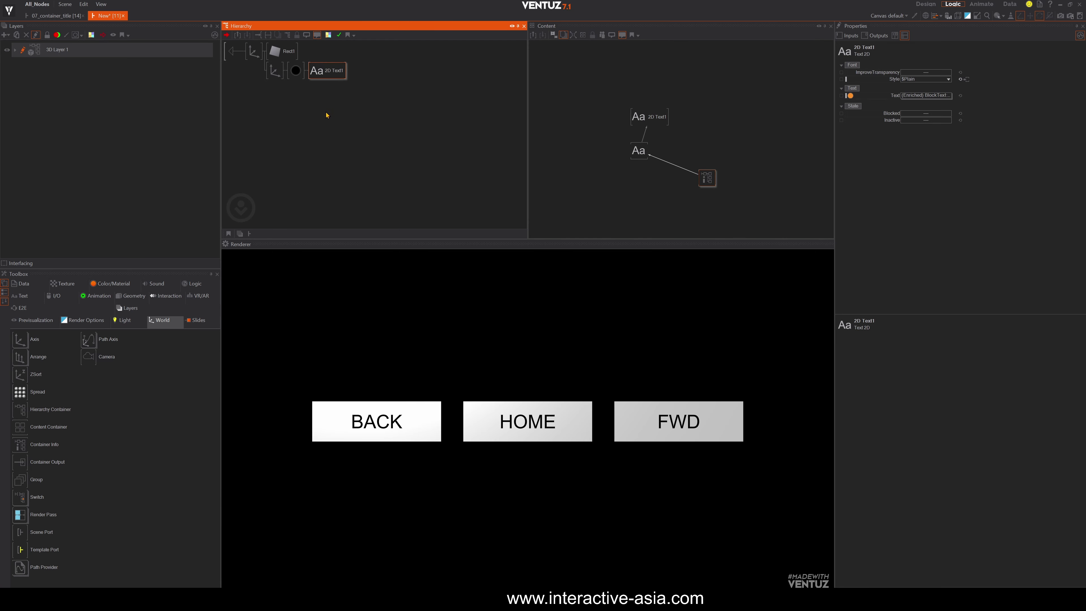
pyautogui.doubleClick(231, 51)
pyautogui.click(284, 155)
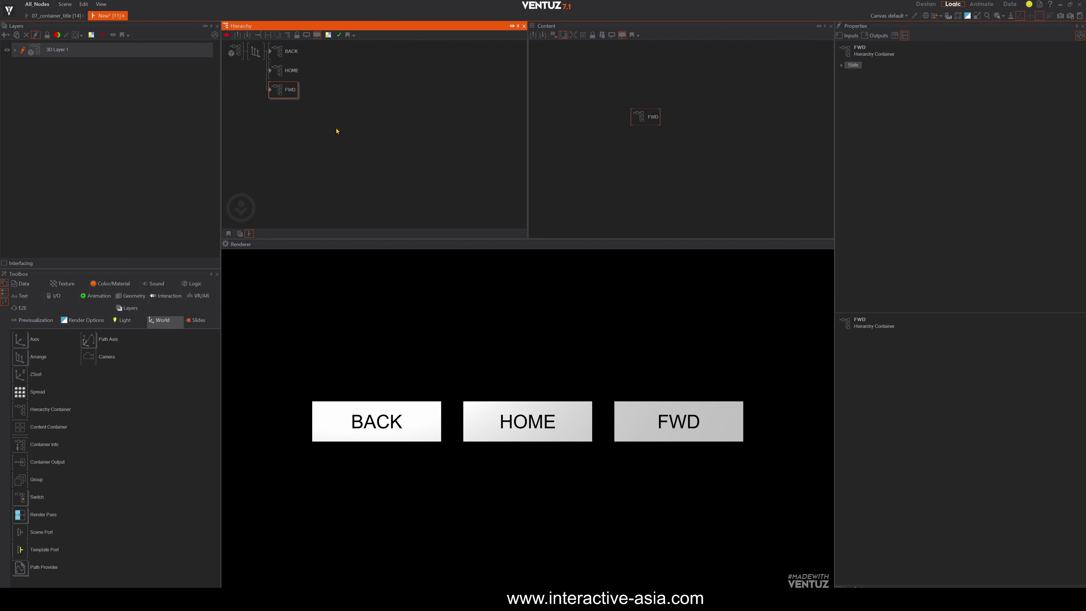
# Delete the Arrange node with its three containers and add a new Hierarchy Container at the layer's root
pyautogui.click(267, 60)
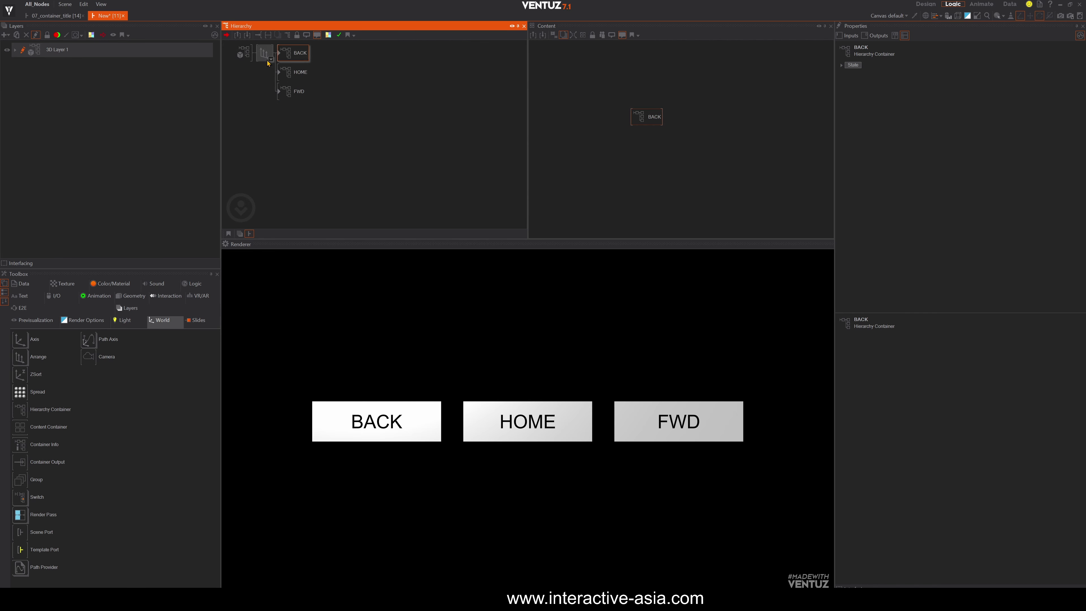
pyautogui.press('Delete')
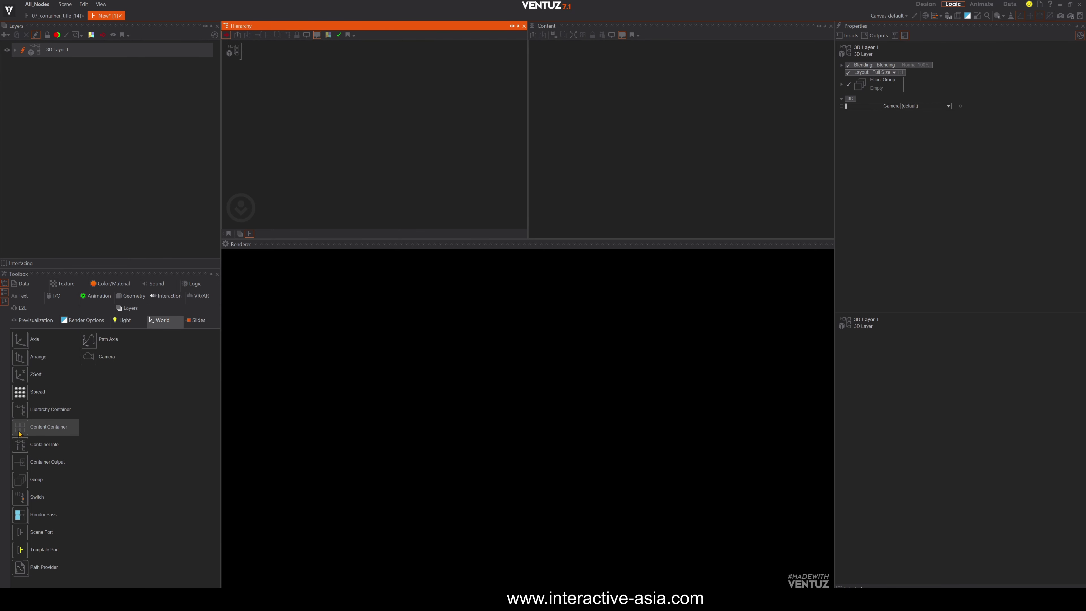
pyautogui.moveTo(20, 414); pyautogui.dragTo(257, 54)
pyautogui.click(268, 130)
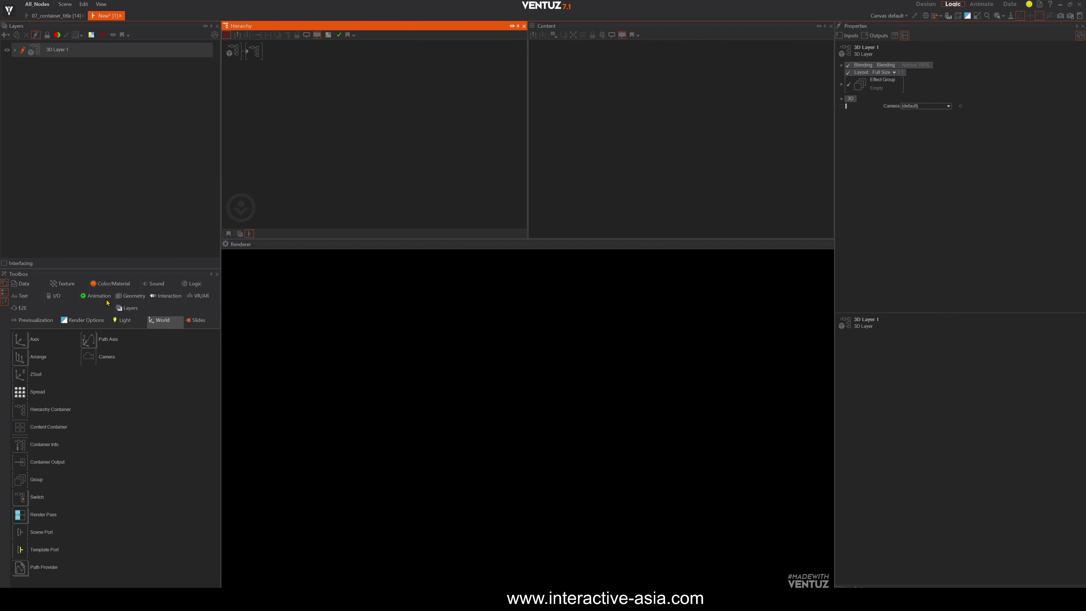
# Attach a Cube geometry after the new Hierarchy Container
pyautogui.click(130, 296)
pyautogui.moveTo(20, 374); pyautogui.dragTo(267, 55)
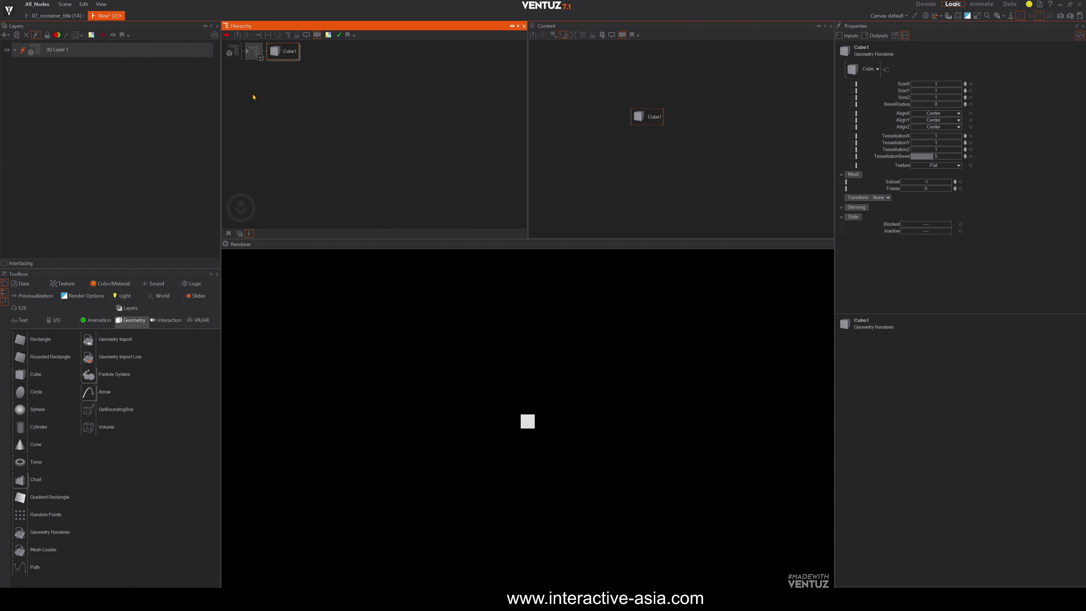
# Enter the Hierarchy Container, delete its Container Output node, and return to the layer's root
pyautogui.click(247, 52)
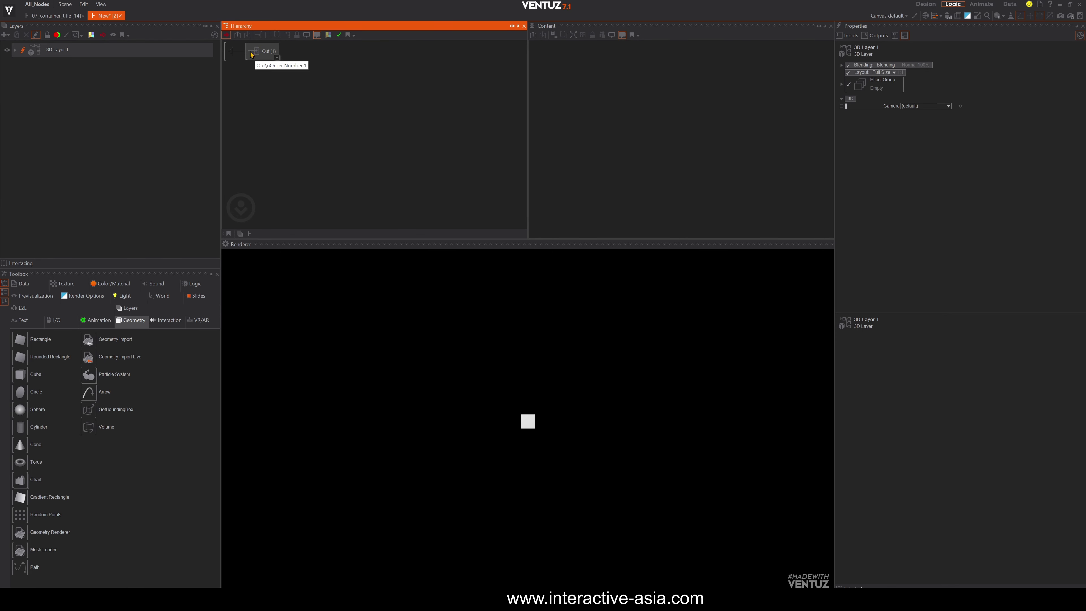
pyautogui.moveTo(261, 75); pyautogui.dragTo(266, 77)
pyautogui.click(264, 55)
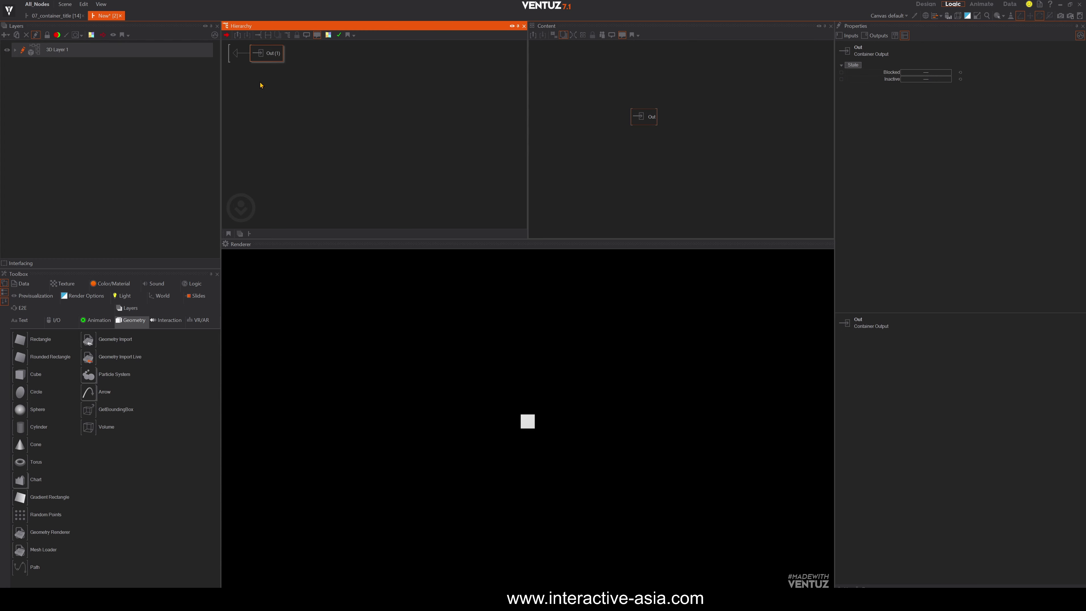
pyautogui.press('Delete')
pyautogui.click(237, 57)
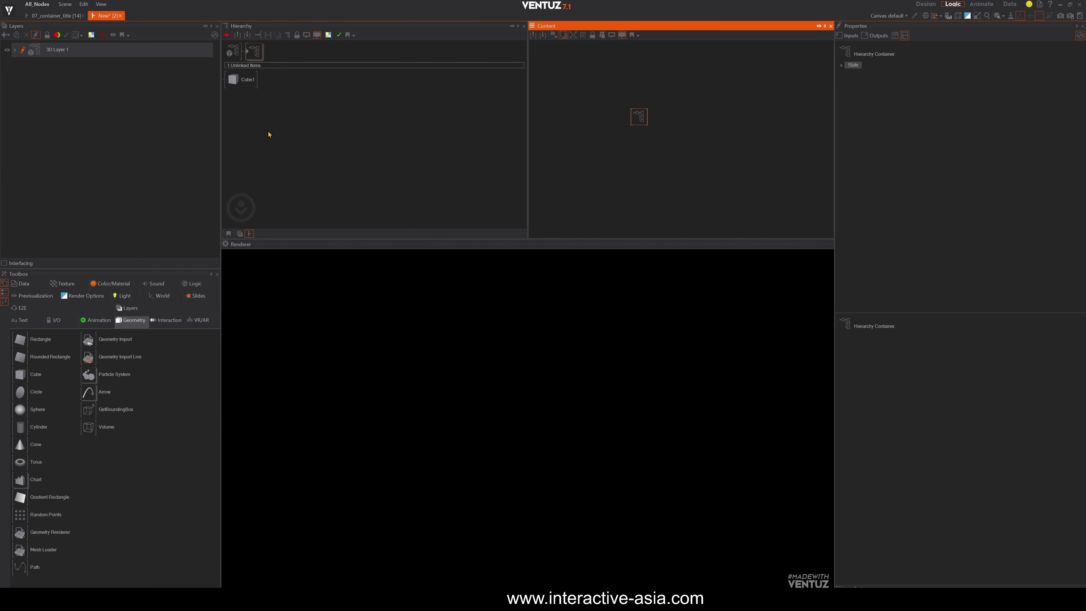
# Delete the unlinked Cube from the hierarchy
pyautogui.click(269, 133)
pyautogui.click(255, 79)
pyautogui.press('Delete')
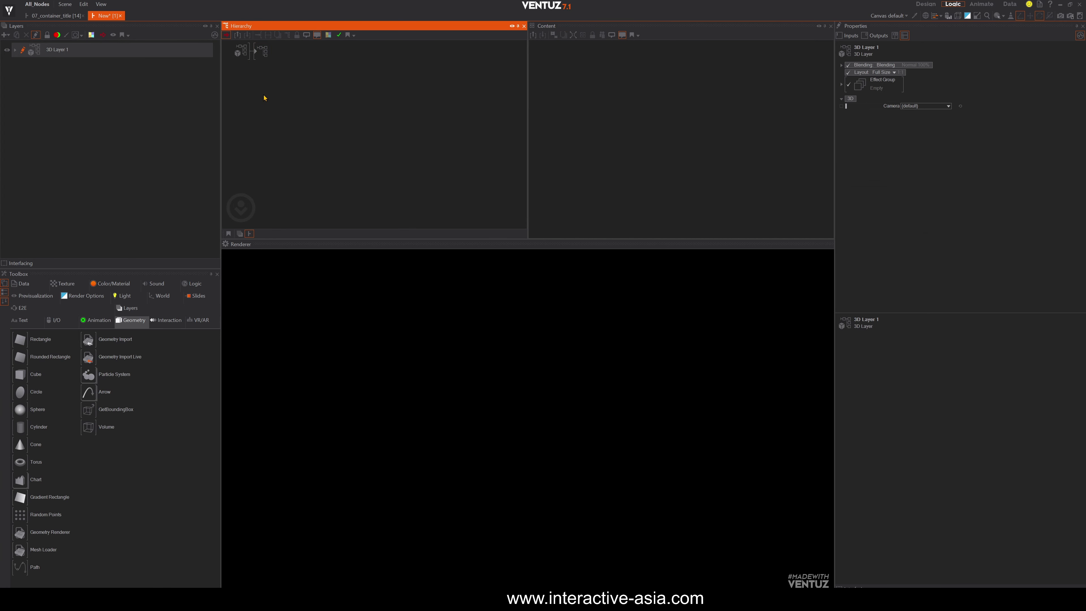
# Try to attach a Cube after the Hierarchy Container that has no Container Output
pyautogui.click(252, 56)
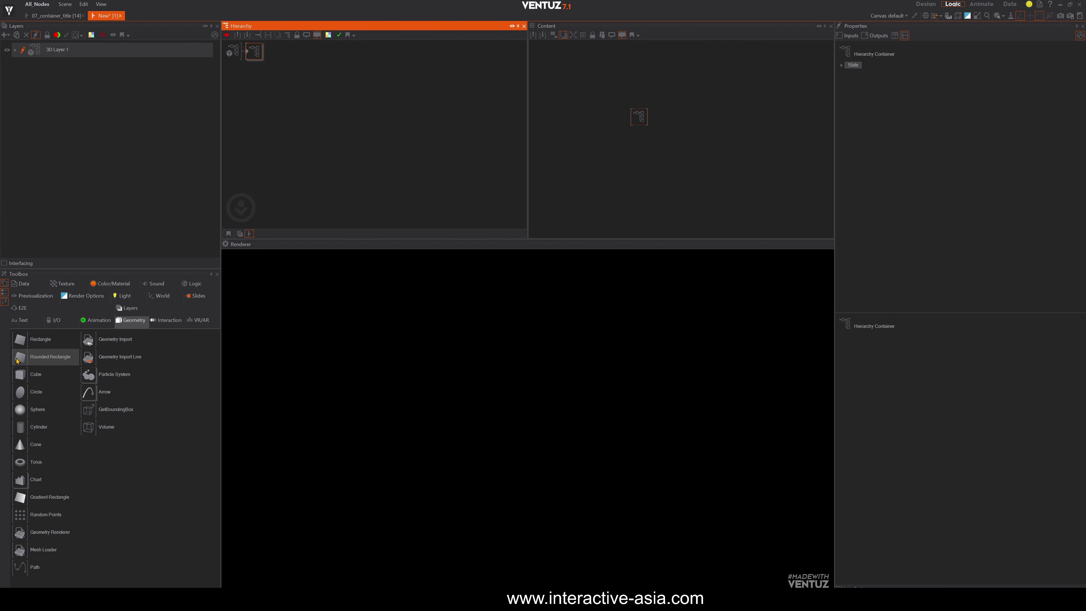
pyautogui.click(20, 377)
pyautogui.moveTo(20, 377)
pyautogui.mouseDown()
pyautogui.moveTo(264, 99)
pyautogui.moveTo(272, 53)
pyautogui.moveTo(257, 51)
pyautogui.mouseUp()
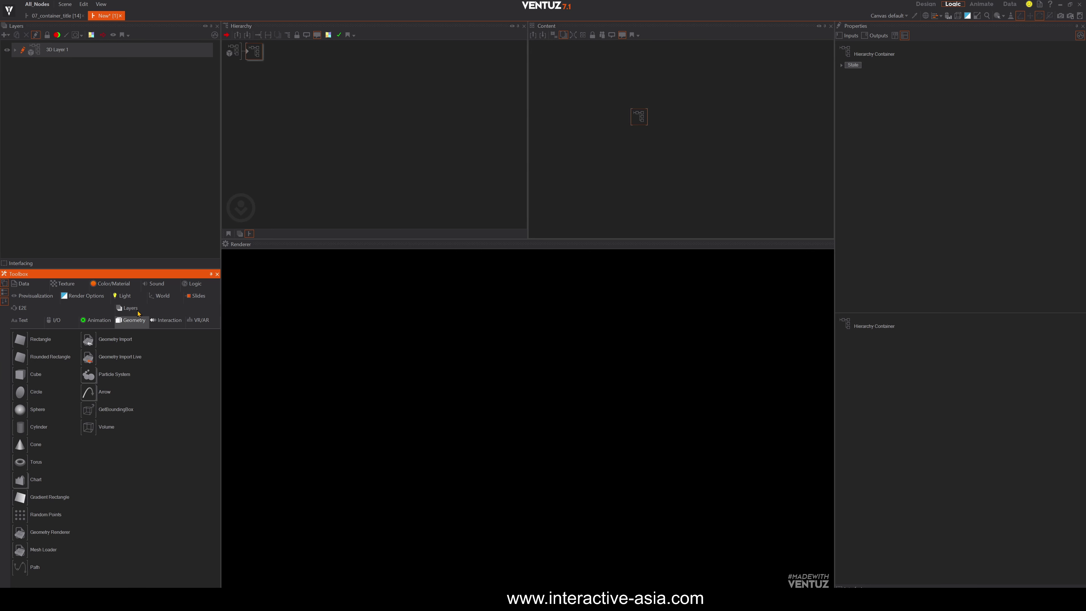
# Enter the Hierarchy Container and add an Axis node inside it
pyautogui.click(159, 297)
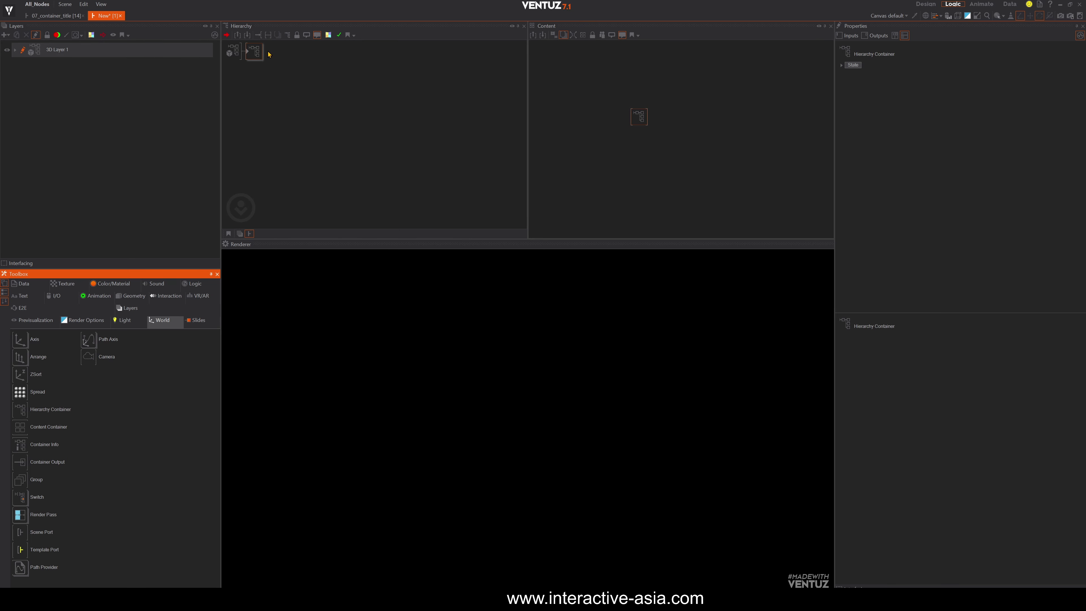
pyautogui.doubleClick(248, 54)
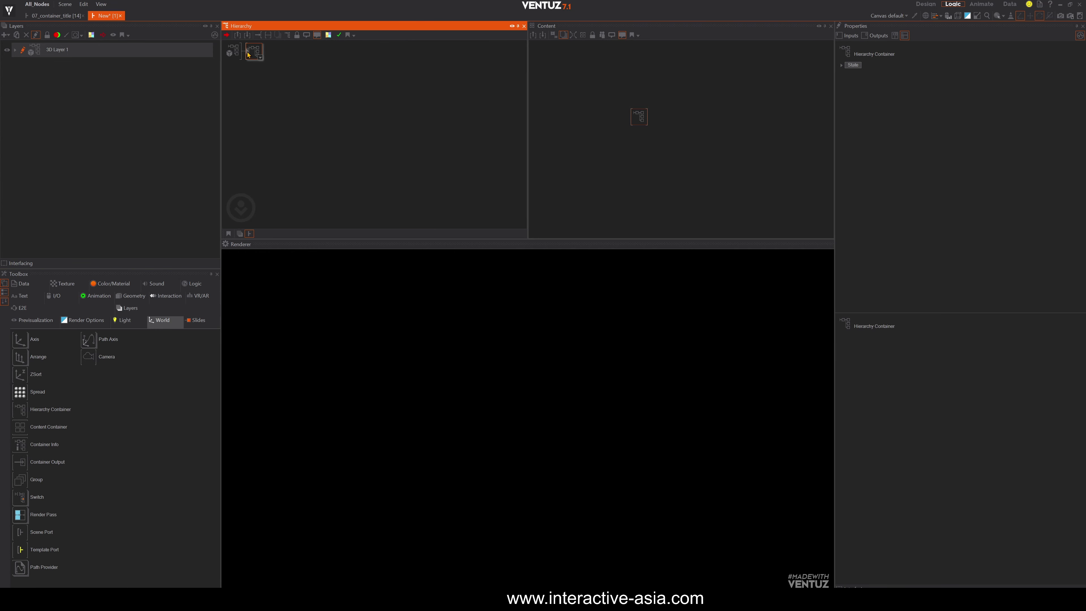
pyautogui.doubleClick(265, 143)
pyautogui.write('axi')
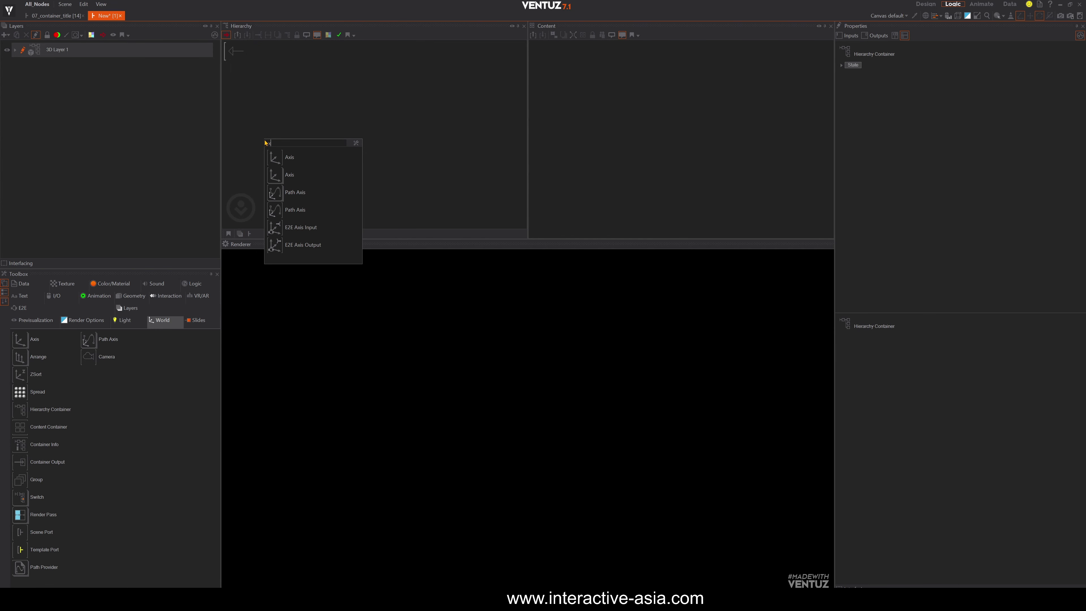
pyautogui.click(276, 163)
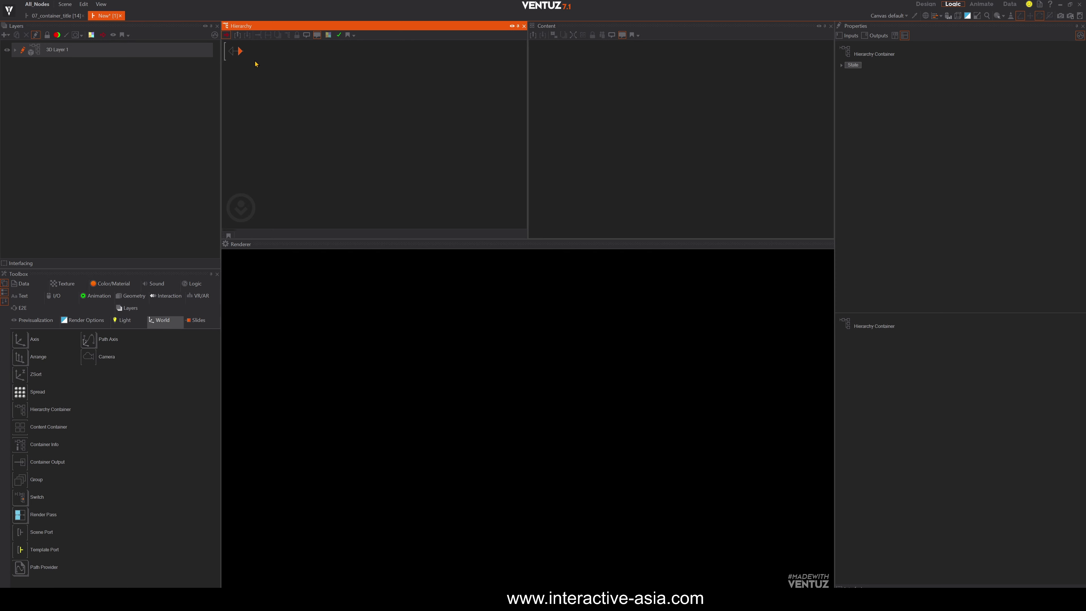
pyautogui.doubleClick(290, 91)
# Animate the X, Y and Z rotation of the container's Axis with Linear 1 movers
pyautogui.moveTo(253, 51); pyautogui.dragTo(625, 107)
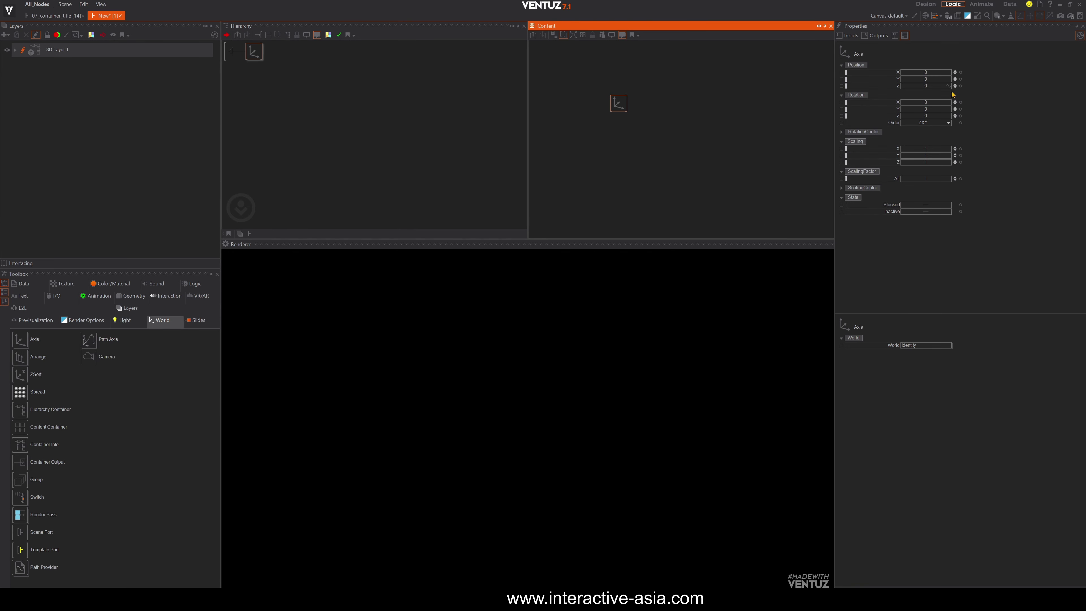
pyautogui.click(949, 103)
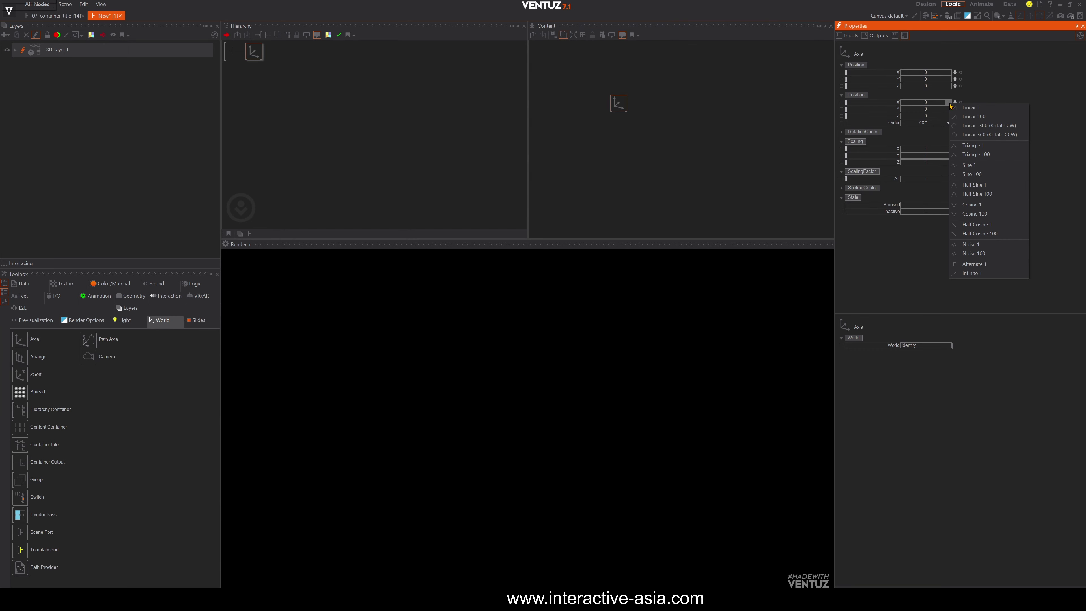
pyautogui.click(962, 107)
pyautogui.click(950, 109)
pyautogui.click(968, 113)
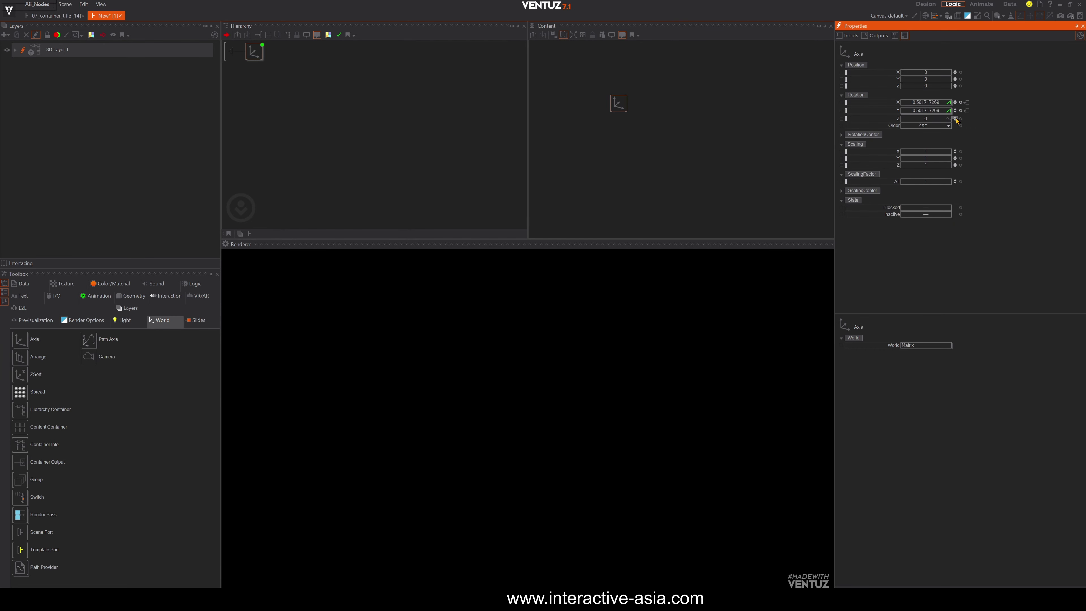
pyautogui.click(950, 119)
pyautogui.click(955, 128)
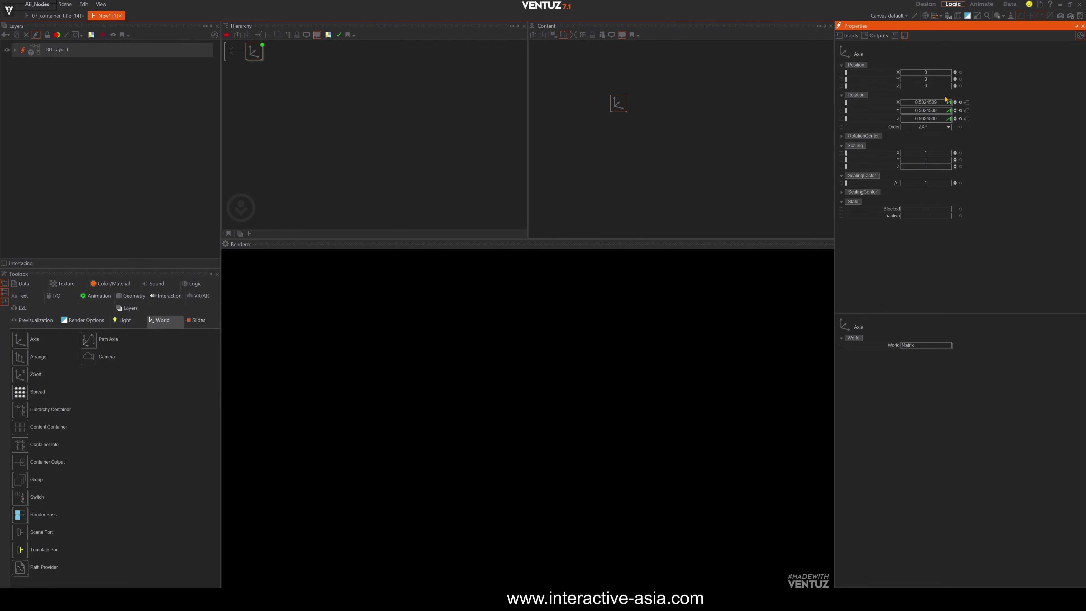
# Expose the Axis's three rotation movers as separate nodes in its content graph
pyautogui.click(968, 102)
pyautogui.click(968, 111)
pyautogui.click(967, 119)
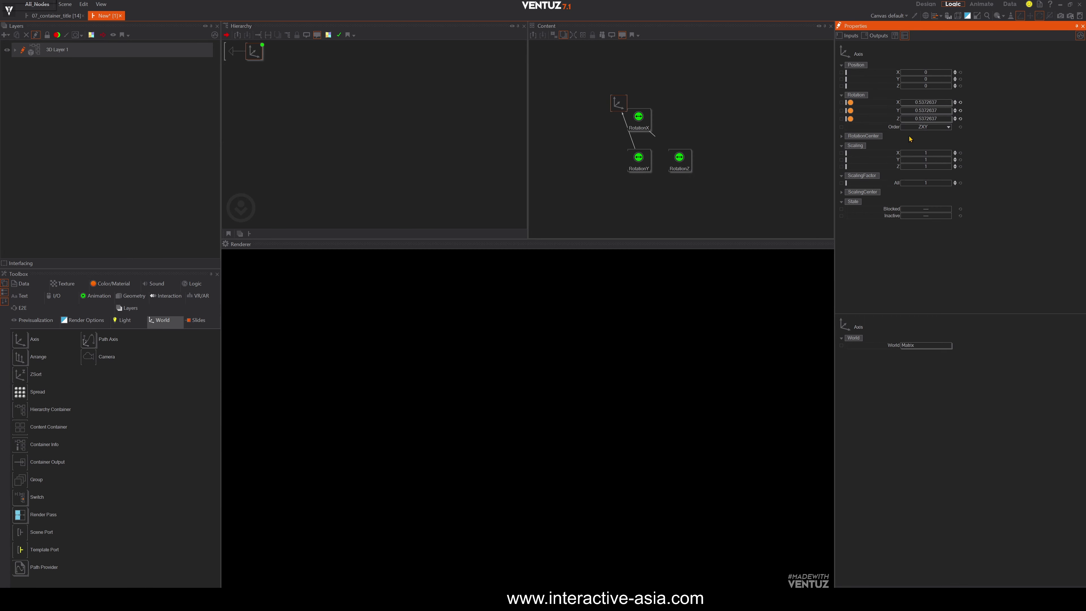
pyautogui.moveTo(735, 163); pyautogui.dragTo(748, 158, button='middle')
# Line up the three rotation movers beneath the Axis and set their duration to 2 s
pyautogui.moveTo(651, 116); pyautogui.dragTo(704, 165)
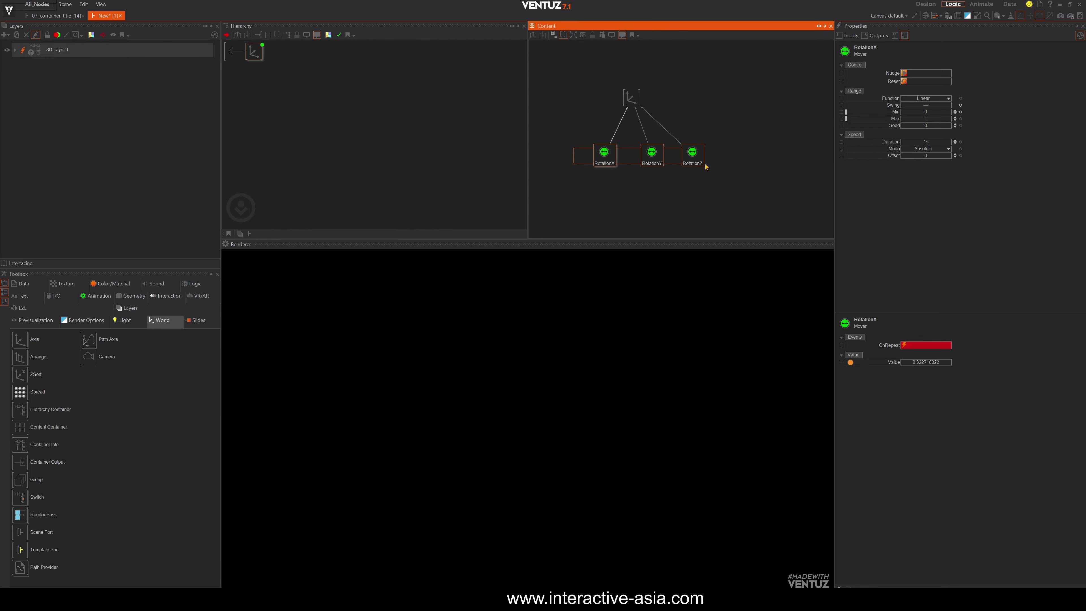
pyautogui.click(928, 142)
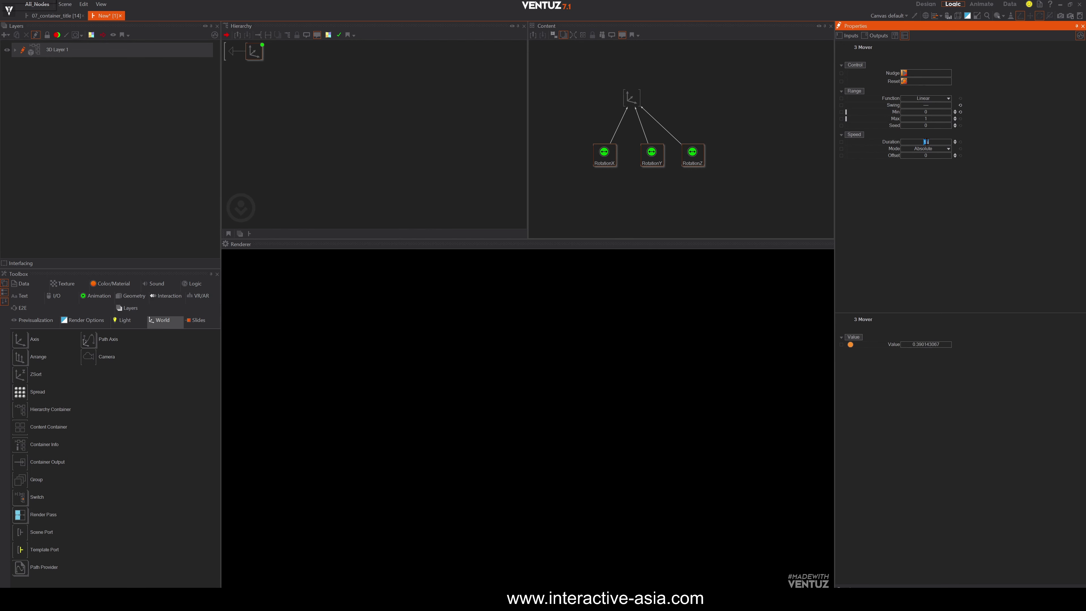
pyautogui.click(478, 160)
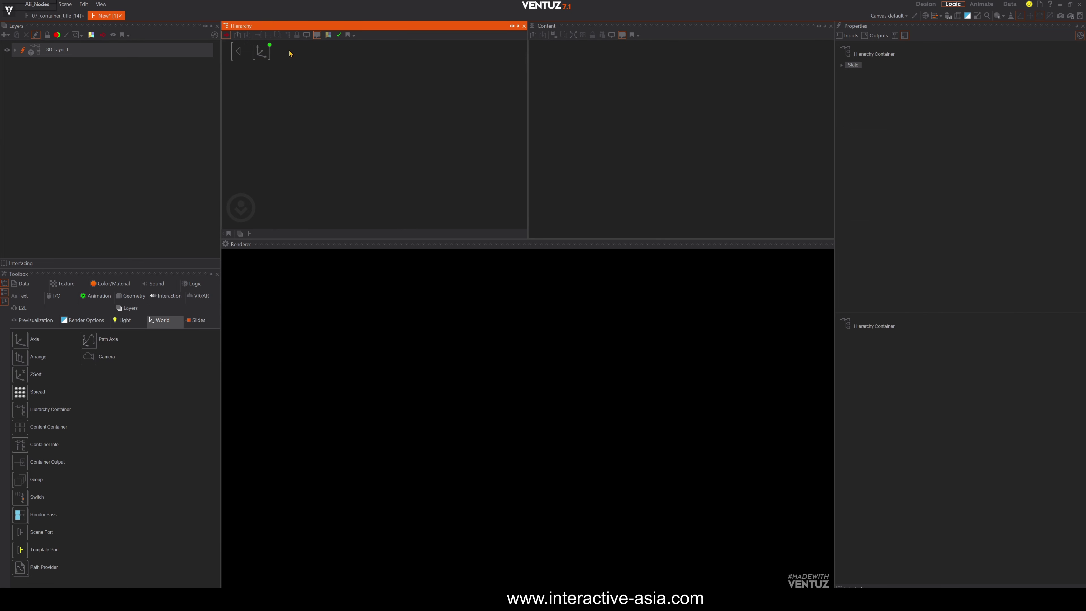
# Try to attach a Cube to the Hierarchy Container from the layer's root, and reopen the container
pyautogui.click(238, 35)
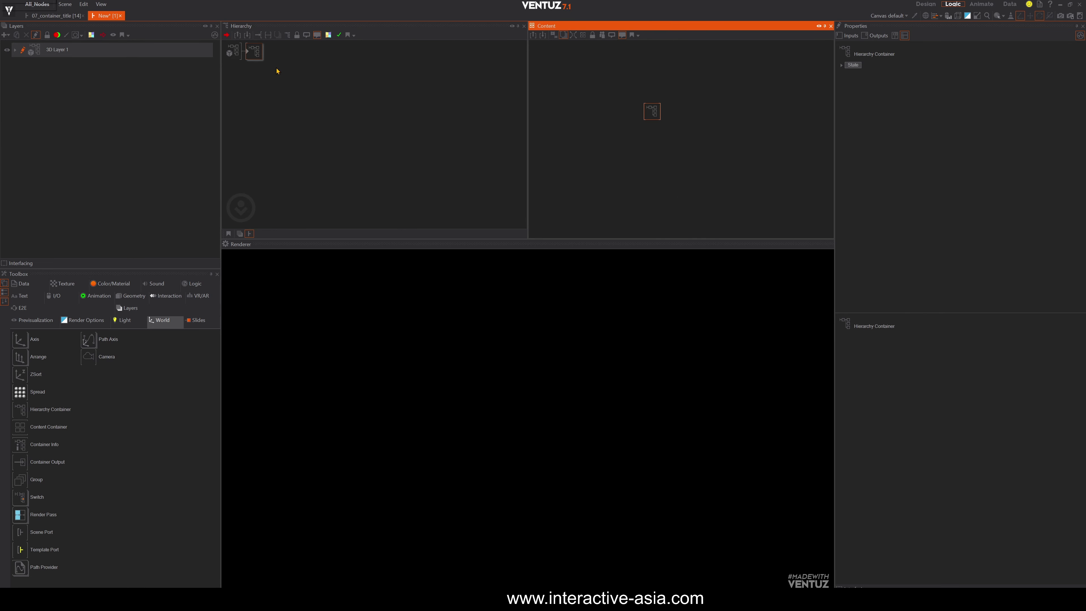
pyautogui.click(133, 297)
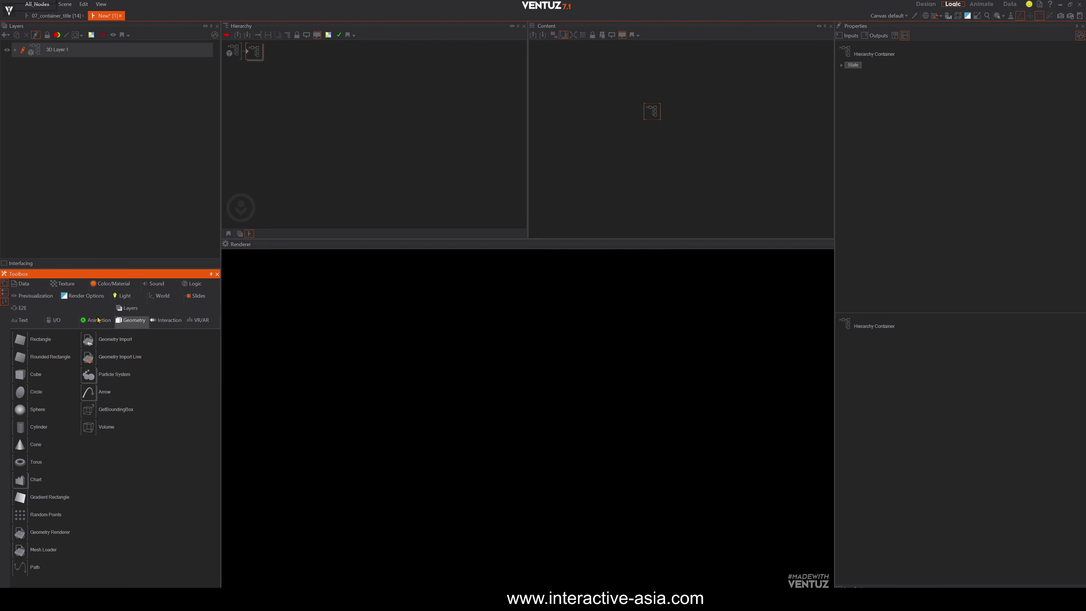
pyautogui.moveTo(268, 63); pyautogui.dragTo(268, 51)
pyautogui.click(234, 48)
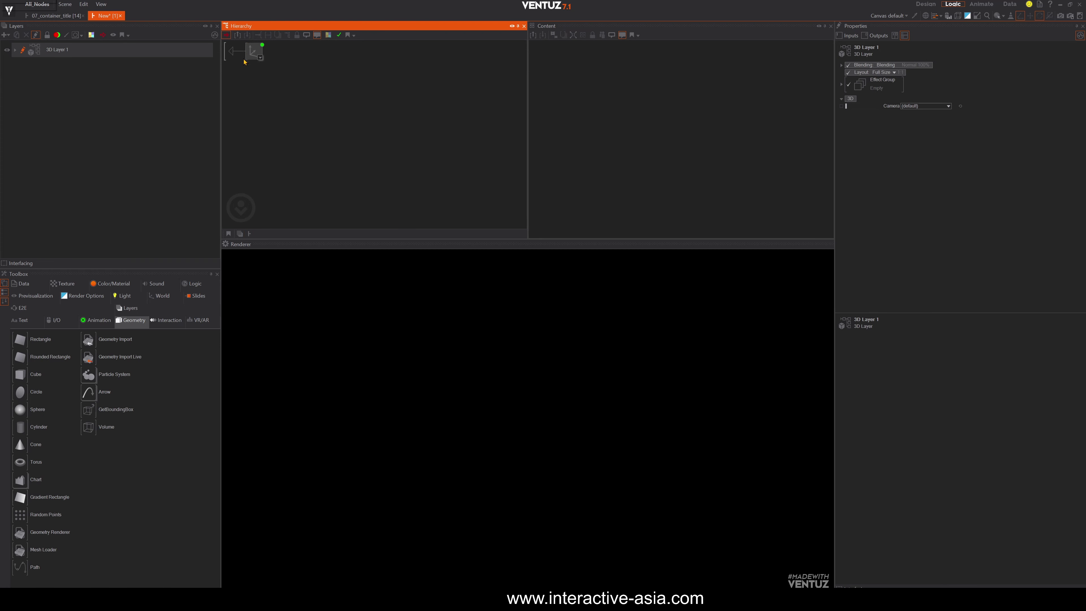
# Add a Container Output node after the Axis inside the container and return to the layer's root
pyautogui.click(163, 295)
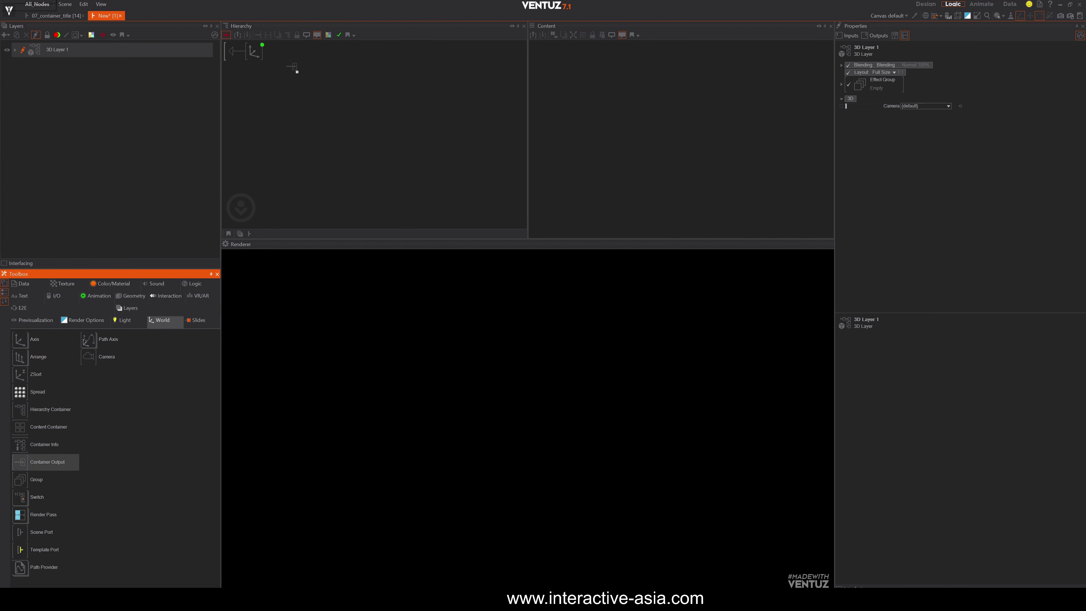
pyautogui.moveTo(297, 72); pyautogui.dragTo(283, 54)
pyautogui.click(231, 51)
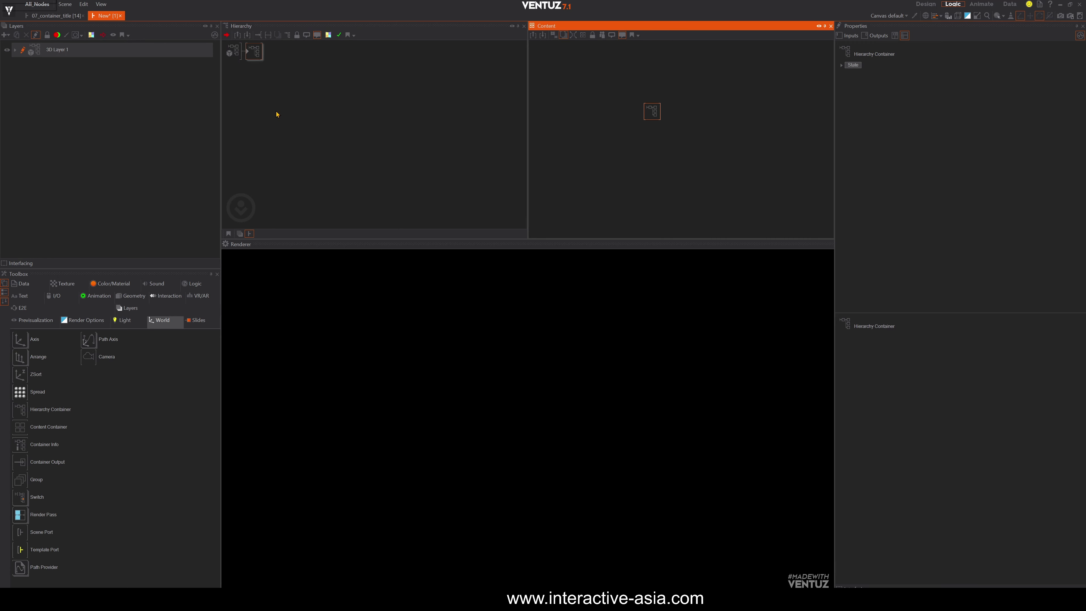
# Attach a Cube after the Hierarchy Container
pyautogui.click(126, 299)
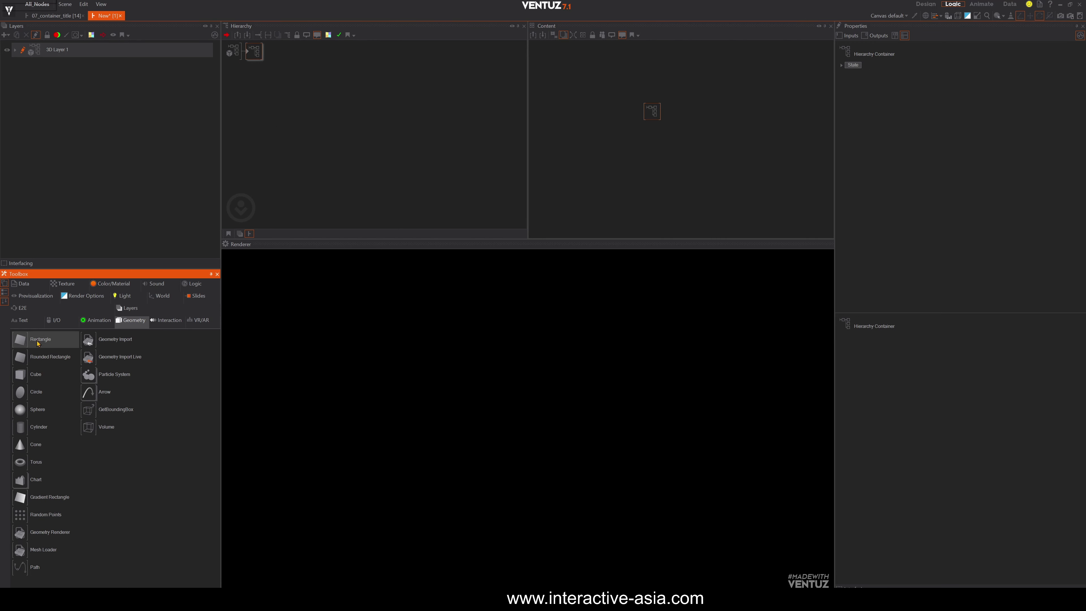
pyautogui.moveTo(34, 374); pyautogui.dragTo(147, 238)
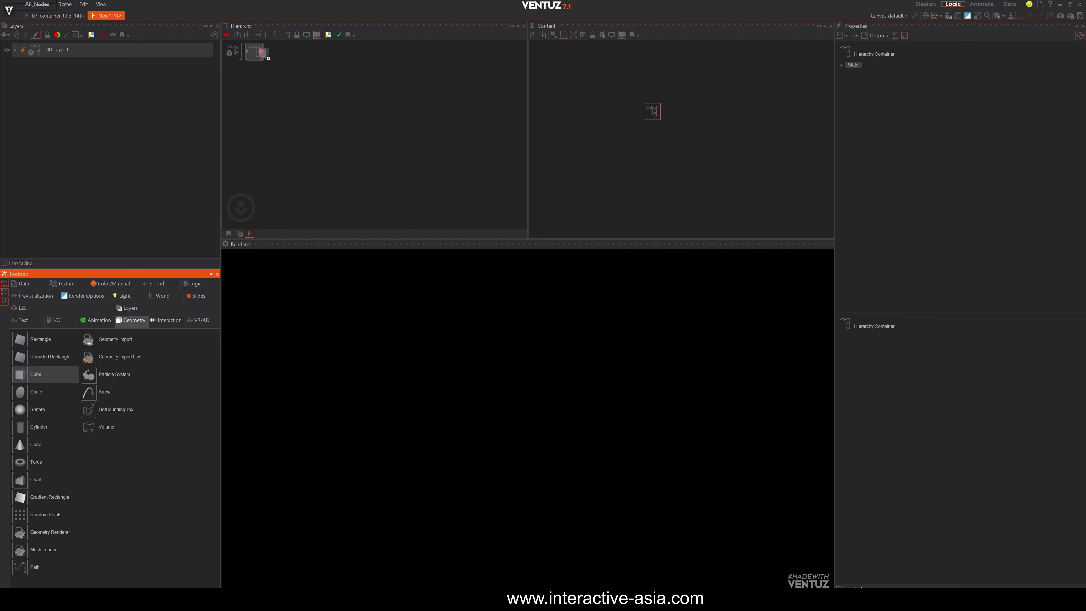
pyautogui.moveTo(261, 53); pyautogui.dragTo(262, 53)
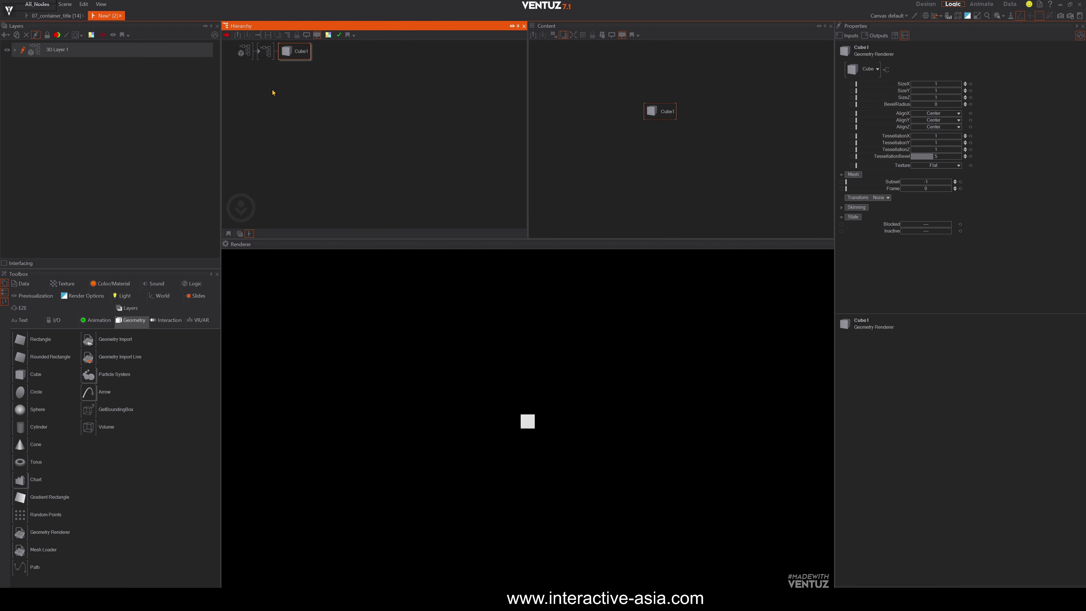
# Insert an Axis before the Hierarchy Container and set its overall scaling factor to about 12.4
pyautogui.click(264, 51)
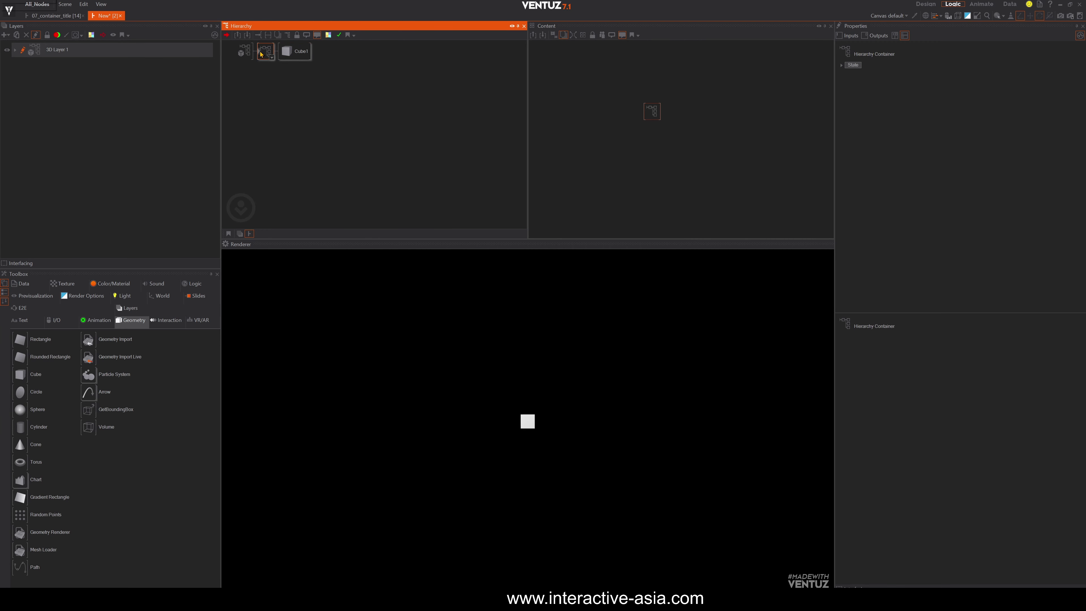
pyautogui.doubleClick(264, 52)
pyautogui.click(270, 52)
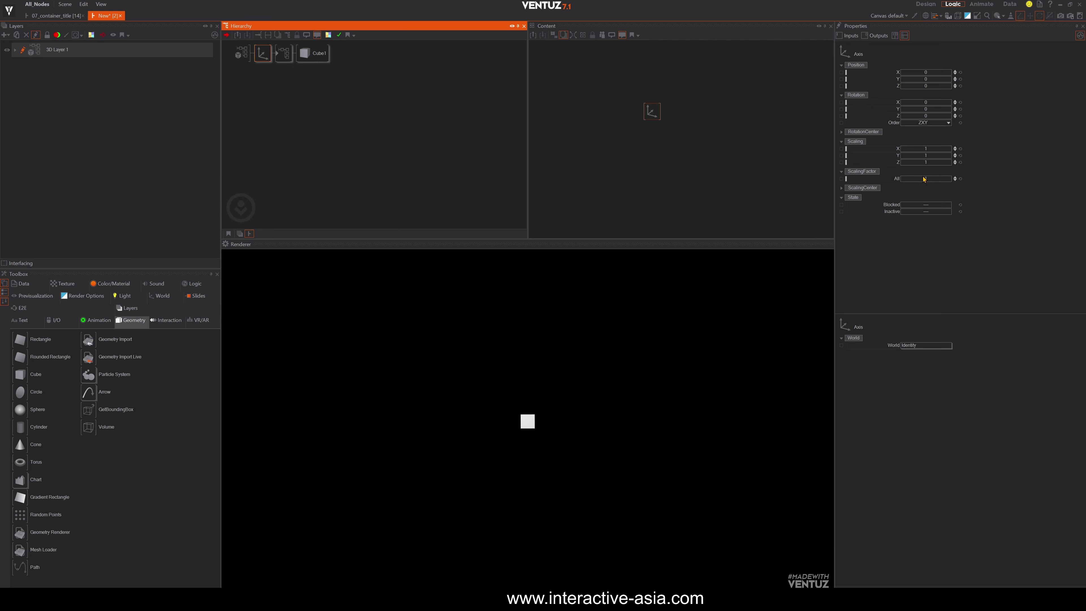
pyautogui.moveTo(923, 178); pyautogui.dragTo(948, 177)
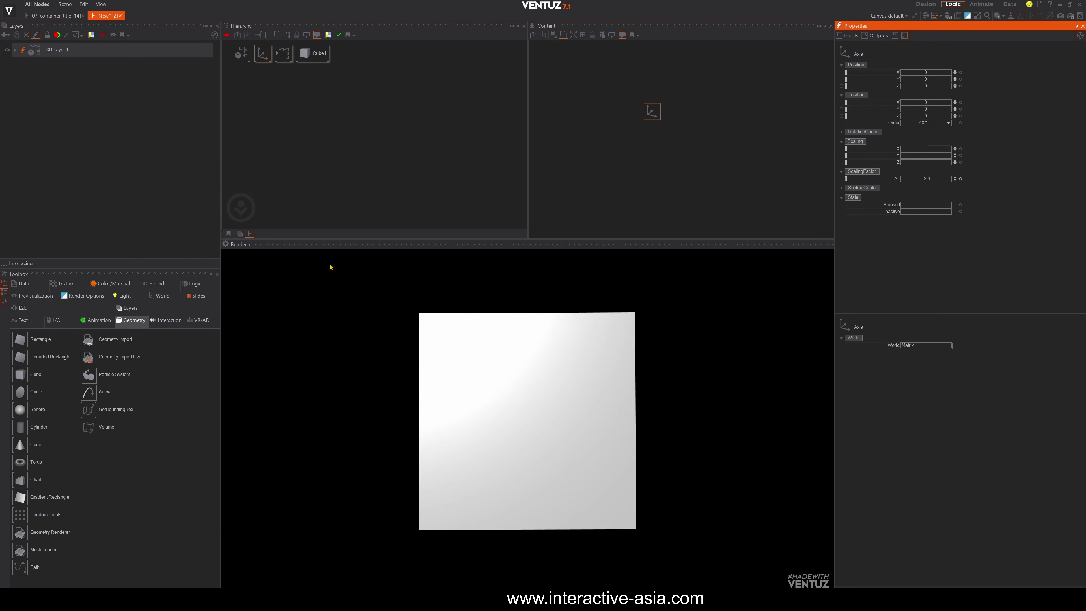
# Enter the Hierarchy Container and set the maximum of all three rotation movers to 360
pyautogui.doubleClick(285, 59)
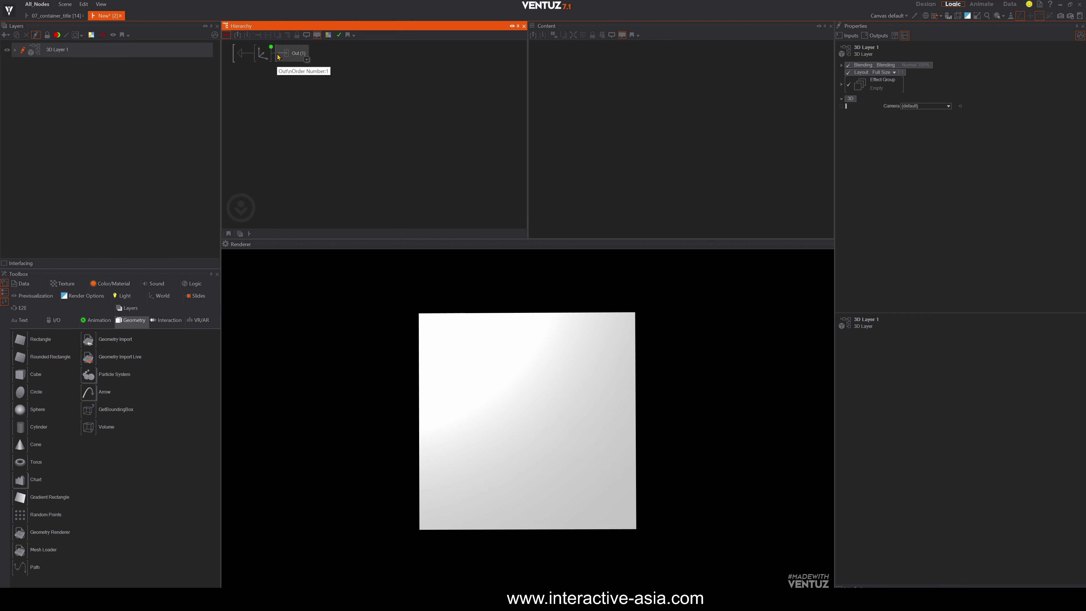
pyautogui.click(260, 53)
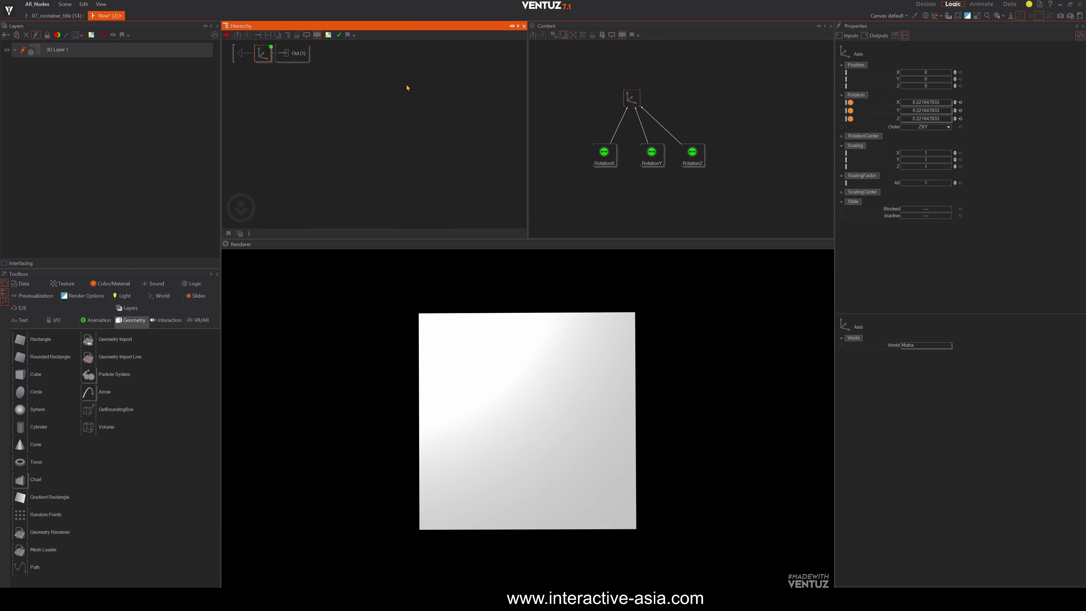
pyautogui.moveTo(583, 142); pyautogui.dragTo(713, 170)
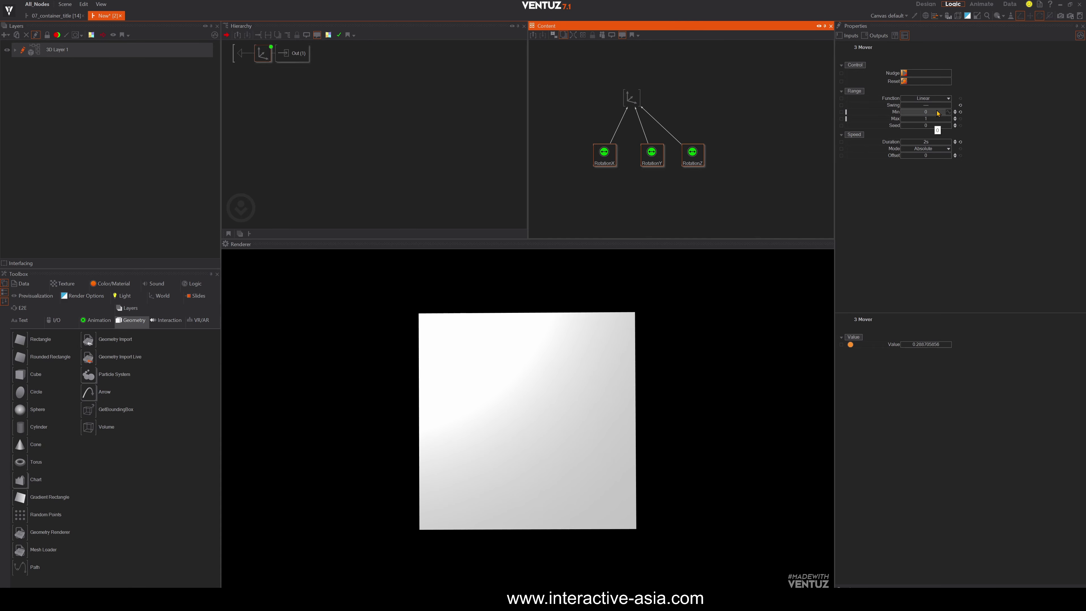
pyautogui.click(926, 112)
pyautogui.press('Tab')
pyautogui.write('360')
pyautogui.press('Return')
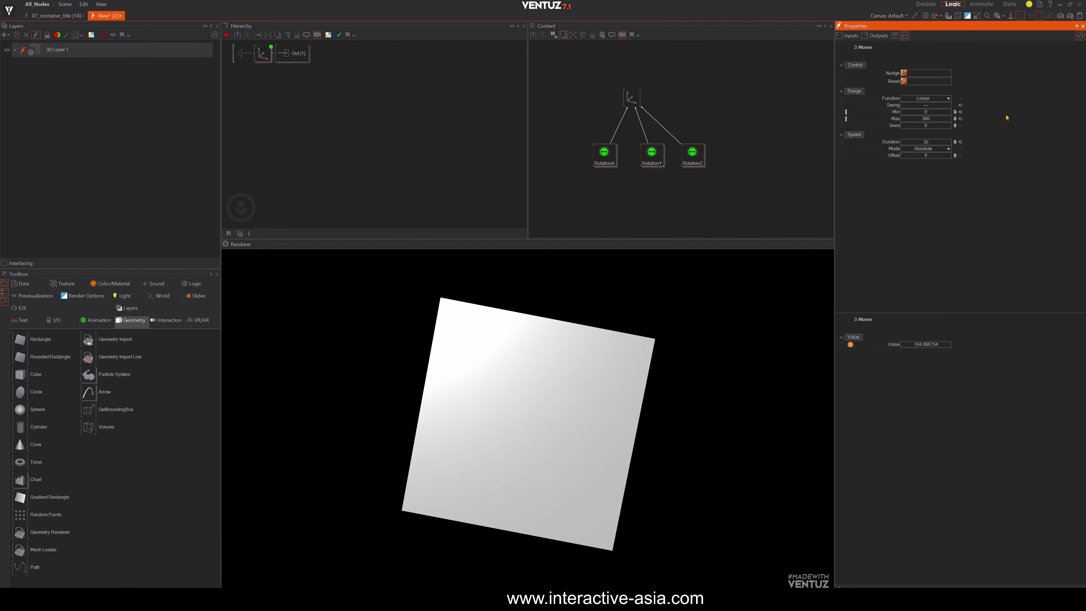
pyautogui.click(379, 151)
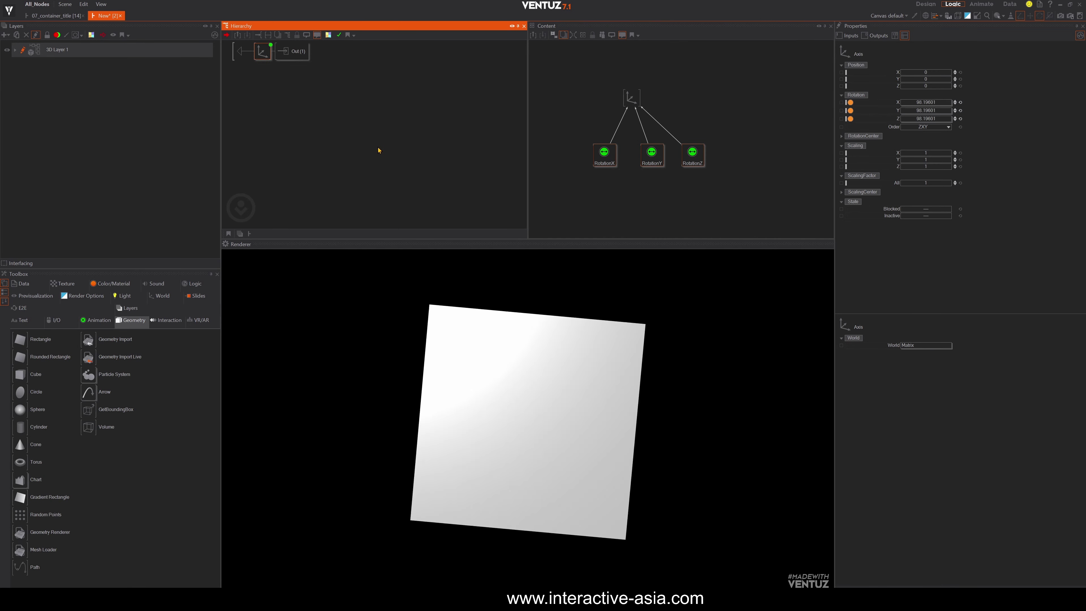
# Back at the layer's root, rename the Hierarchy Container "rotation movement" and remove the Cube attached to it
pyautogui.moveTo(235, 59); pyautogui.dragTo(226, 74, button='middle')
pyautogui.doubleClick(228, 71)
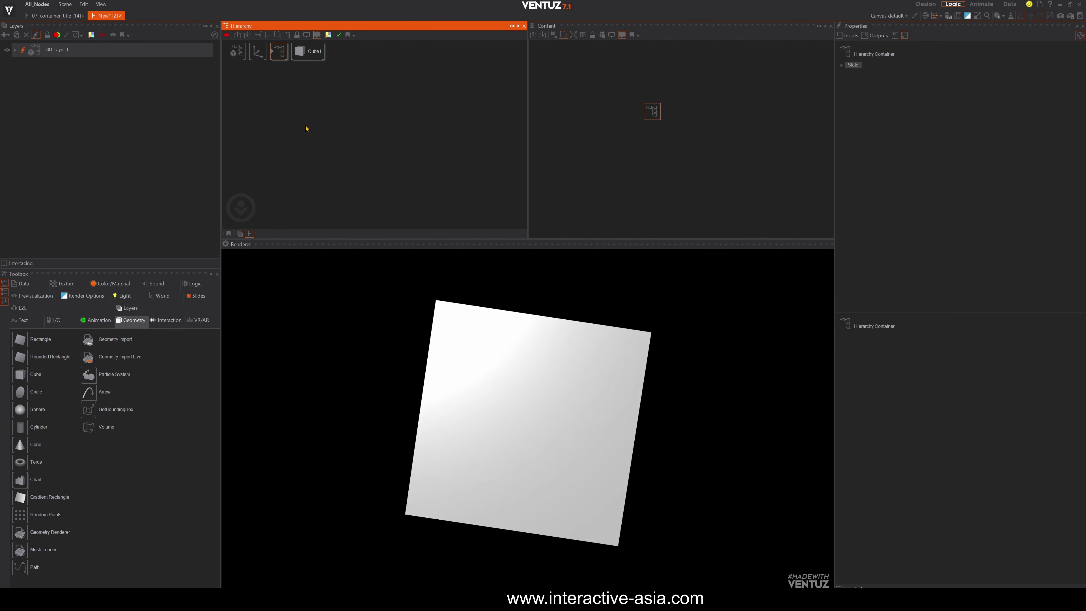
pyautogui.click(841, 65)
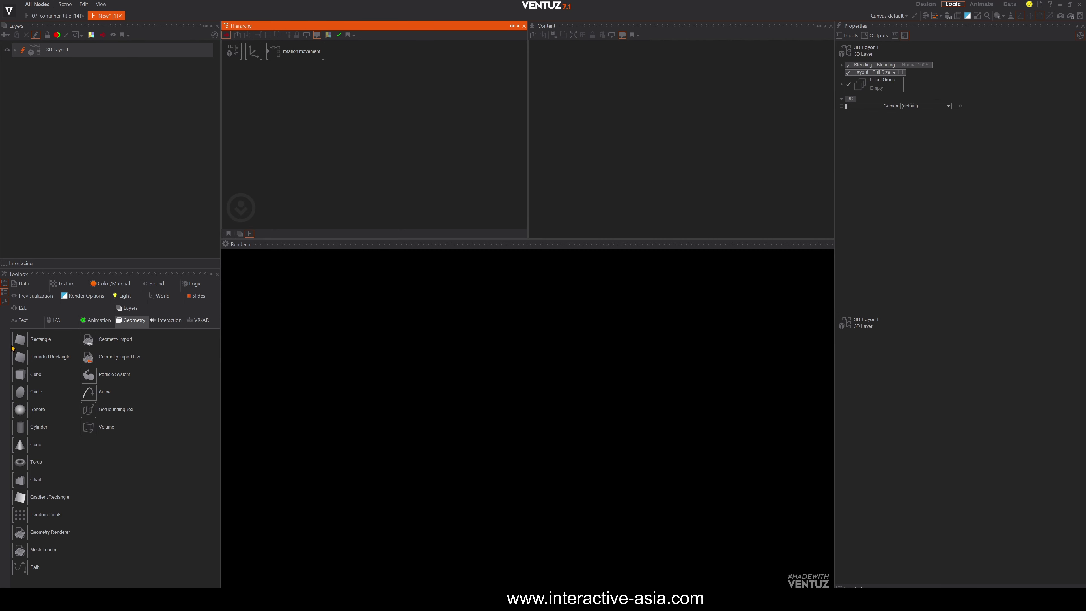
# Attach a Sphere after the rotation movement container and undo the addition
pyautogui.click(22, 409)
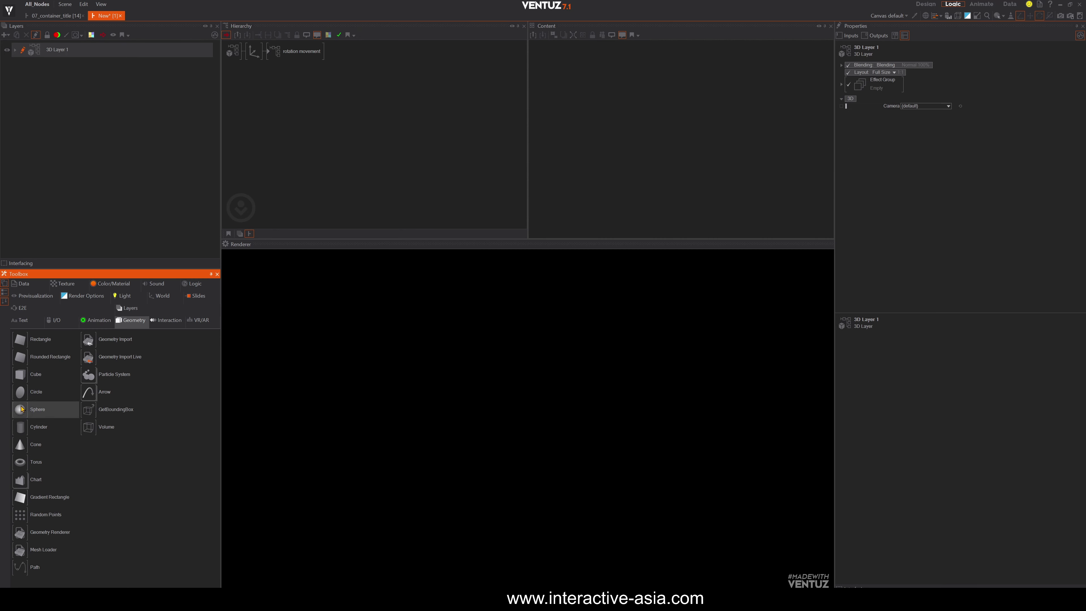
pyautogui.moveTo(342, 99); pyautogui.dragTo(343, 55)
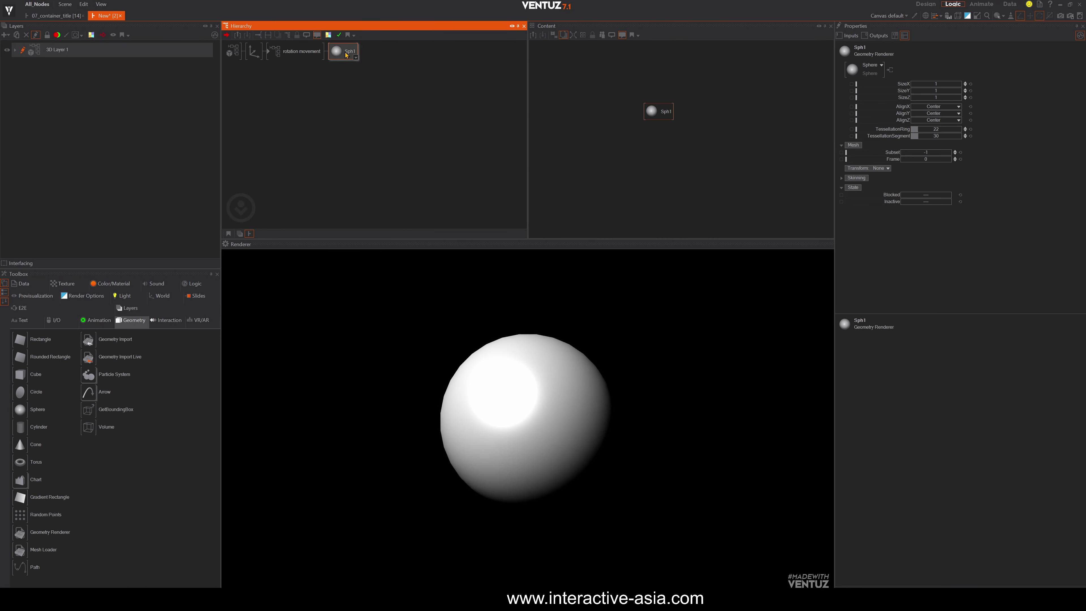
pyautogui.hotkey('ctrl', 'z')
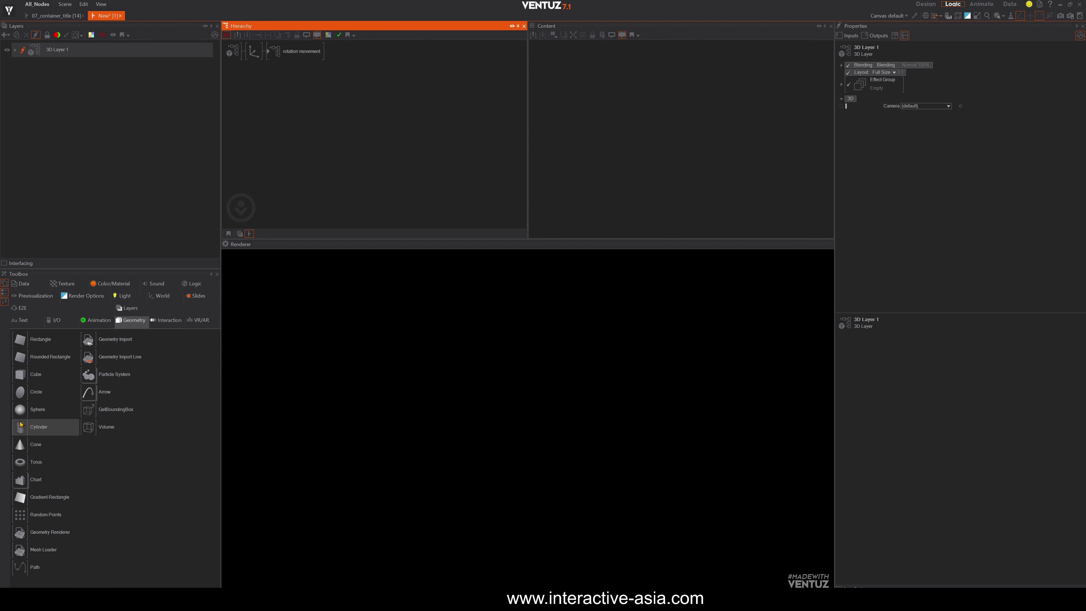
# Attach a Cylinder and, beneath it, a Cube to the output of the rotation movement container
pyautogui.moveTo(21, 432); pyautogui.dragTo(338, 53)
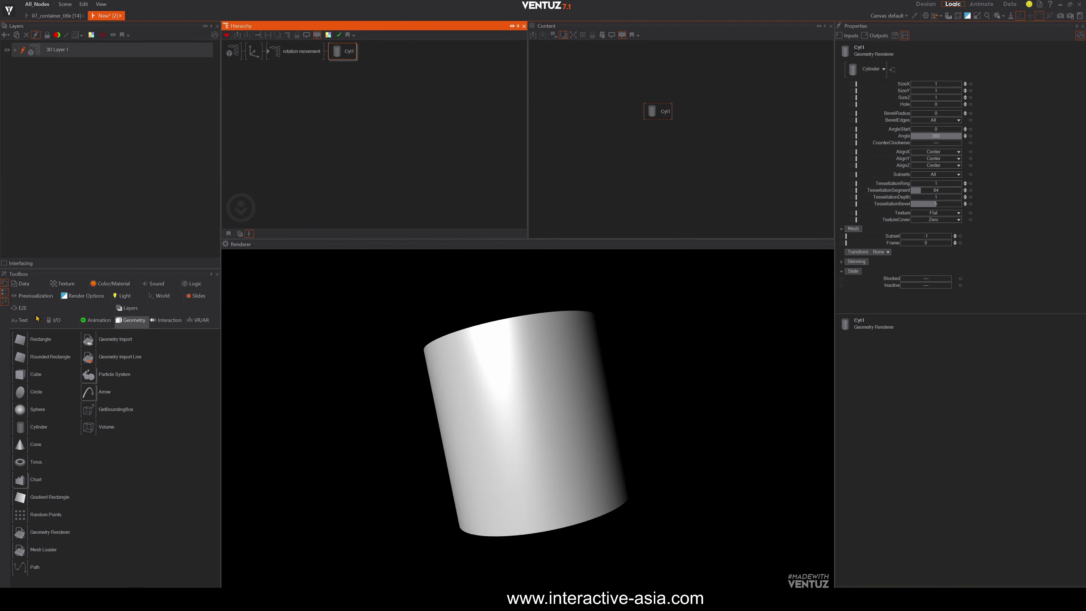
pyautogui.moveTo(17, 380); pyautogui.dragTo(247, 130)
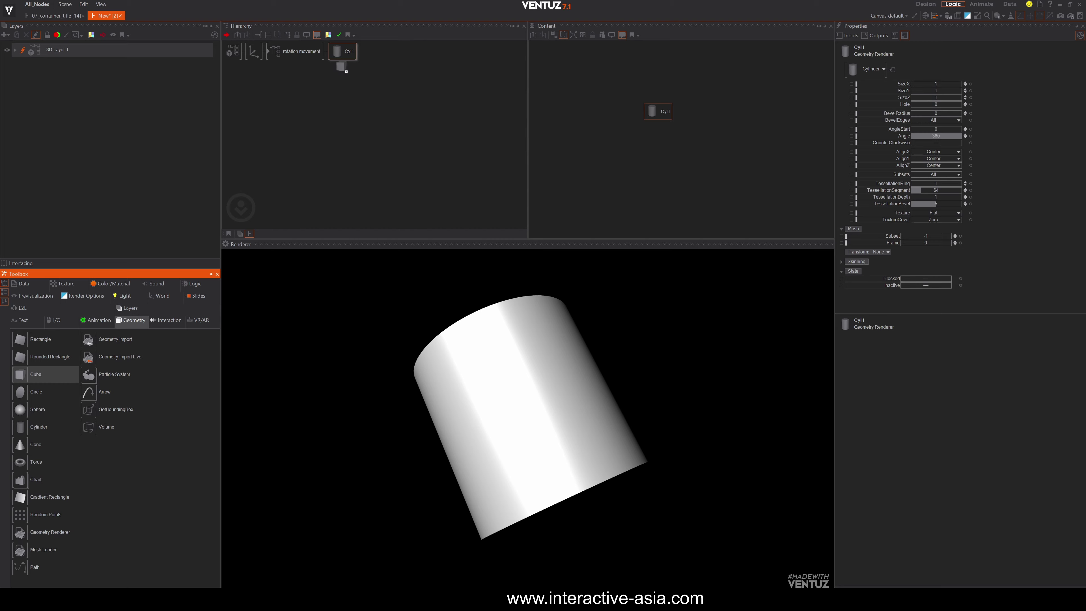
pyautogui.moveTo(341, 66); pyautogui.dragTo(341, 69)
# Insert an Axis before the Cube and set its X position to about 1.612
pyautogui.doubleClick(294, 164)
pyautogui.write('ax')
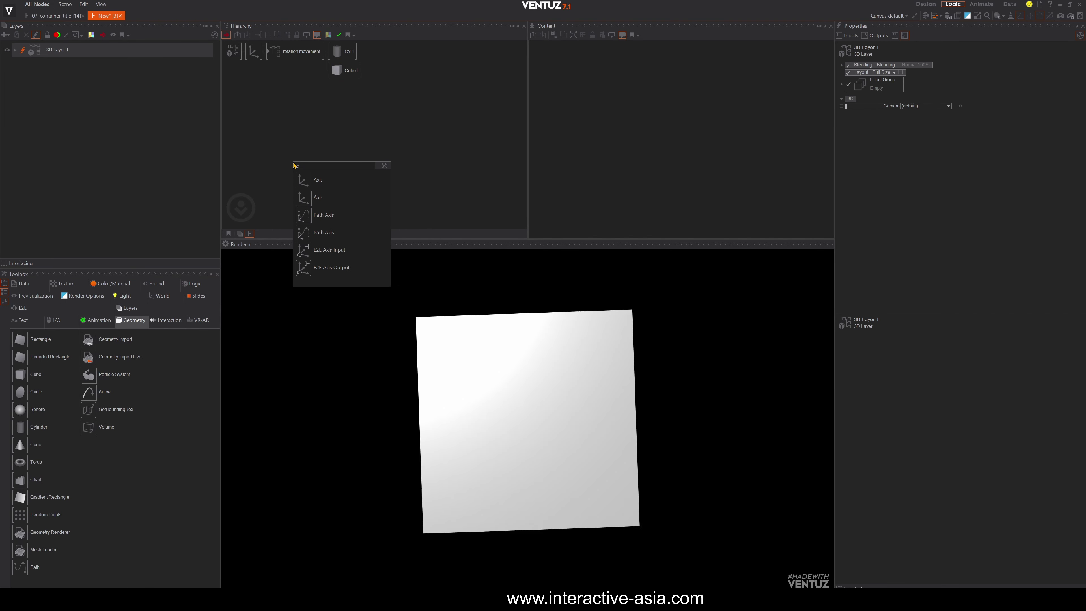
pyautogui.moveTo(305, 183); pyautogui.dragTo(332, 70)
pyautogui.moveTo(925, 72); pyautogui.dragTo(900, 75)
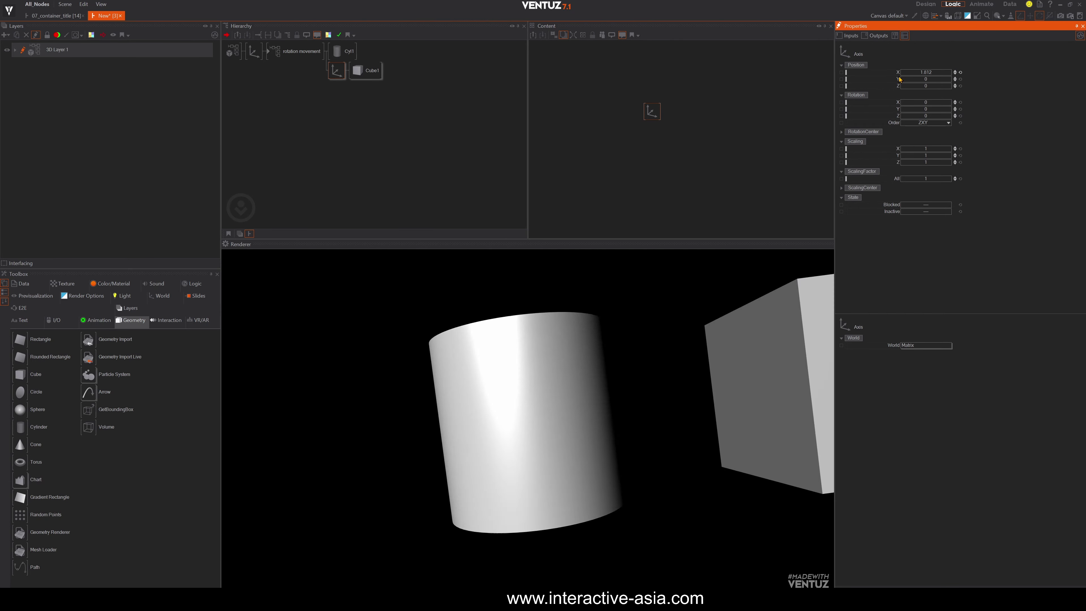
# Enter the rotation movement container and select its Container Output node
pyautogui.doubleClick(294, 52)
pyautogui.click(285, 59)
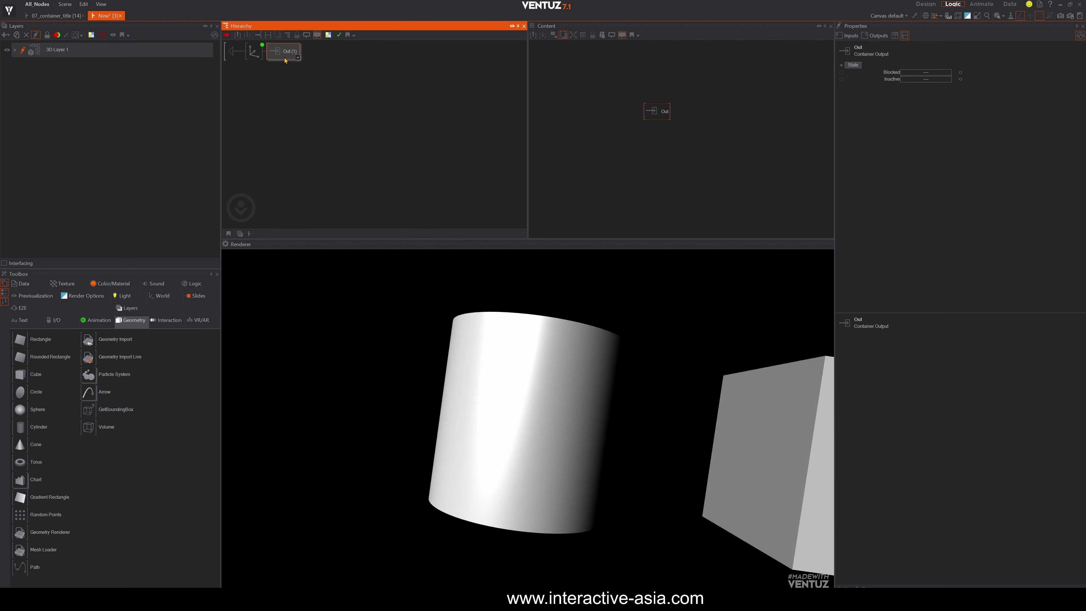